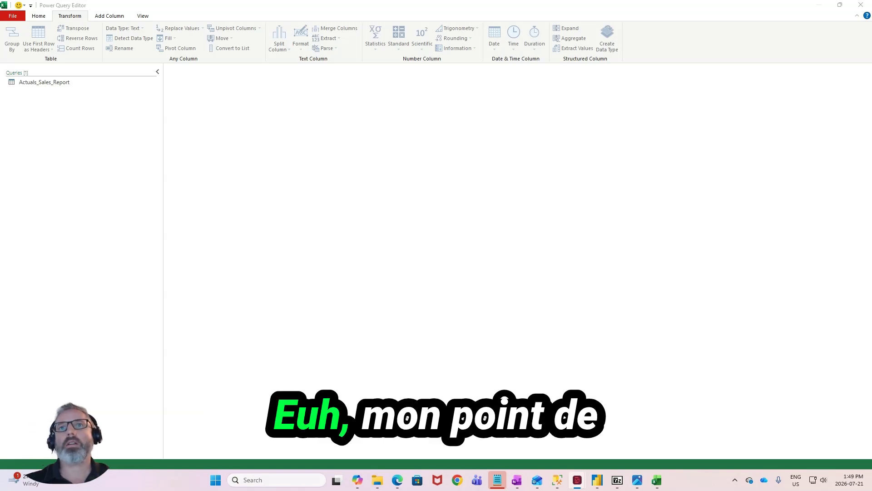
# - Examine the rows of the Actuals_Sales_Report query by country, product subcategory, period, quantity and sales
pyautogui.click(81, 84)
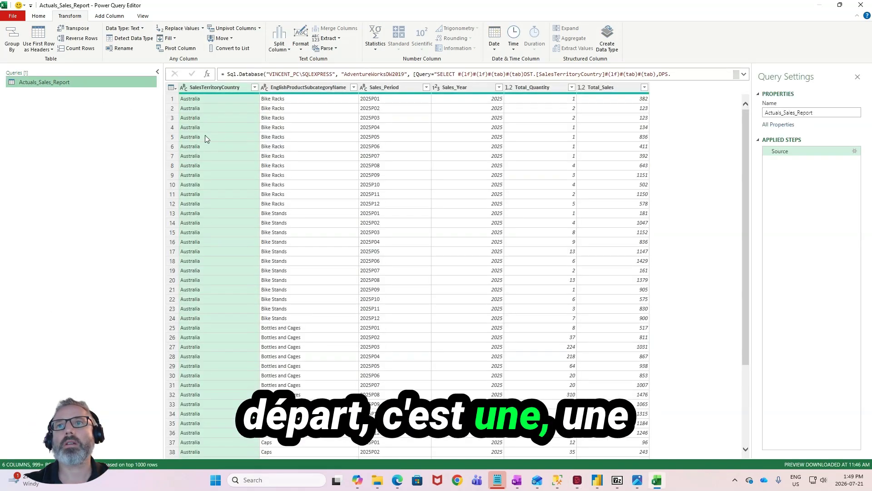
pyautogui.scroll(-10, 208, 139)
pyautogui.scroll(-20, 209, 142)
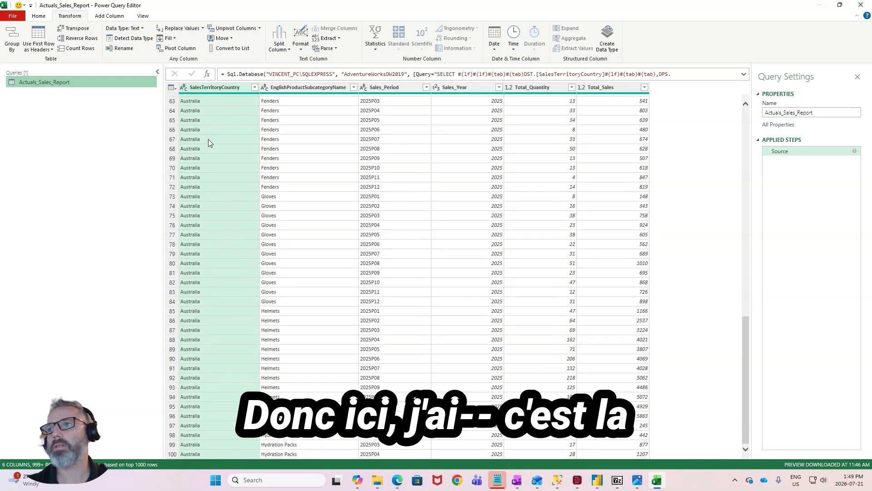
pyautogui.scroll(-20, 266, 165)
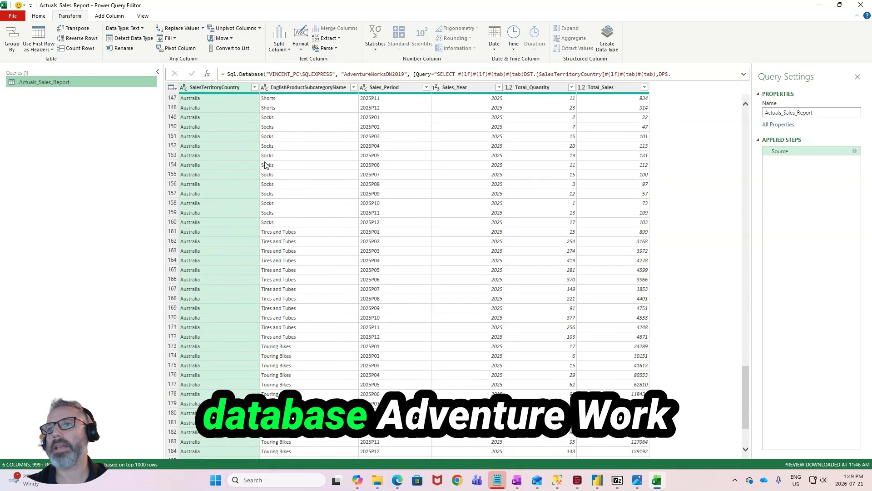
pyautogui.scroll(-20, 300, 166)
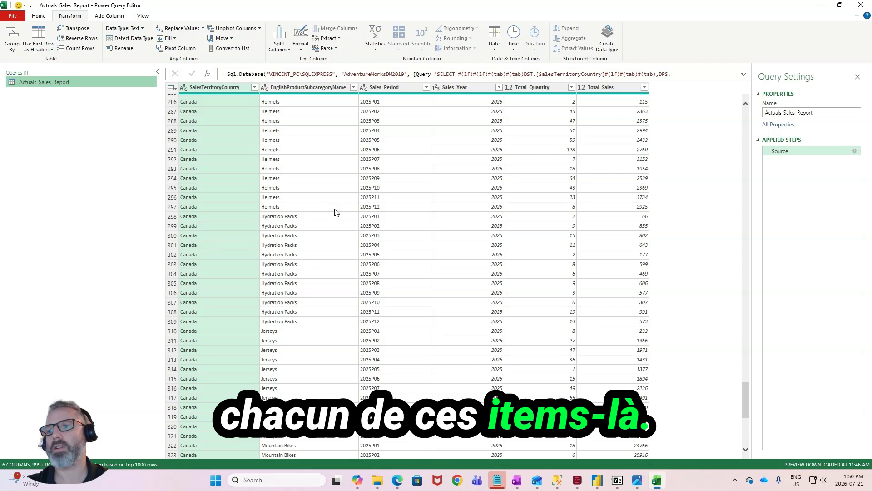
pyautogui.scroll(20, 544, 258)
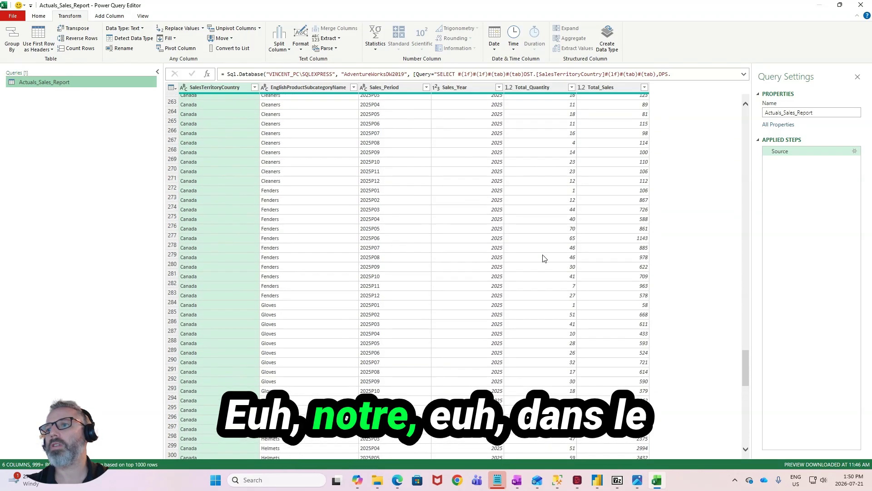
pyautogui.scroll(20, 544, 258)
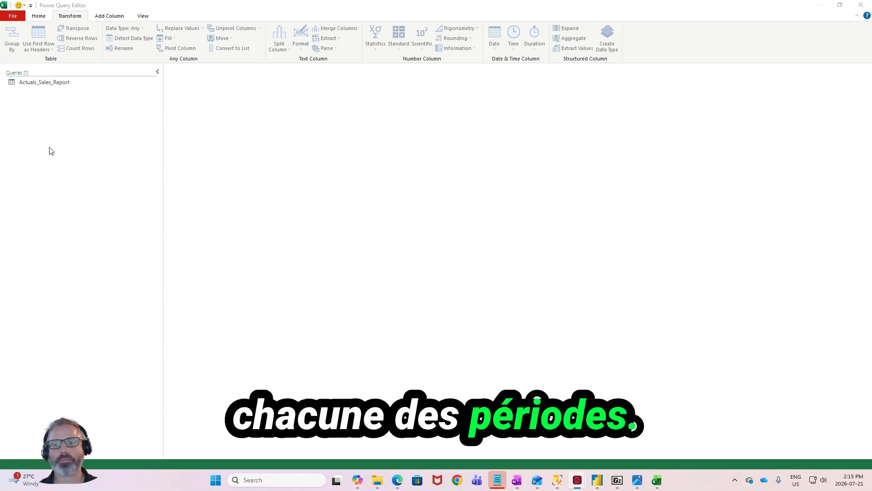
# - Create a reference to the Actuals_Sales_Report query and rename it Actuals_Sales_Report_Base
pyautogui.click(101, 88)
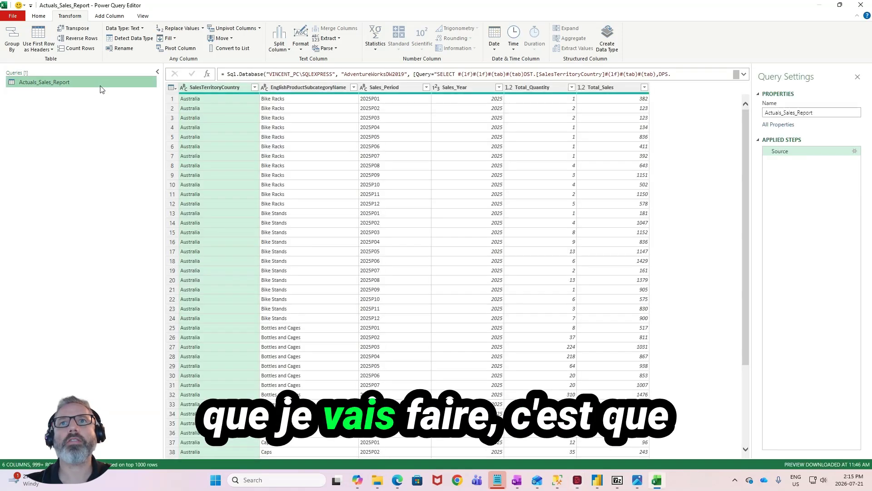
pyautogui.rightClick(101, 88)
pyautogui.click(127, 150)
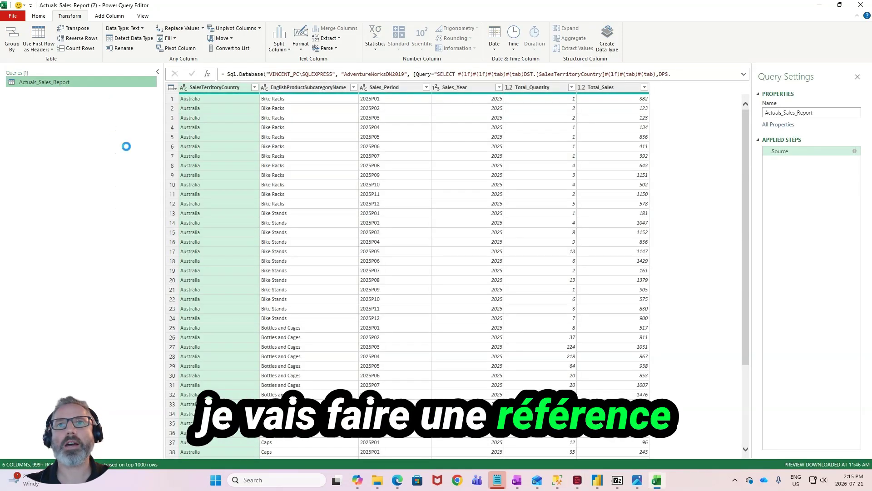
pyautogui.doubleClick(106, 93)
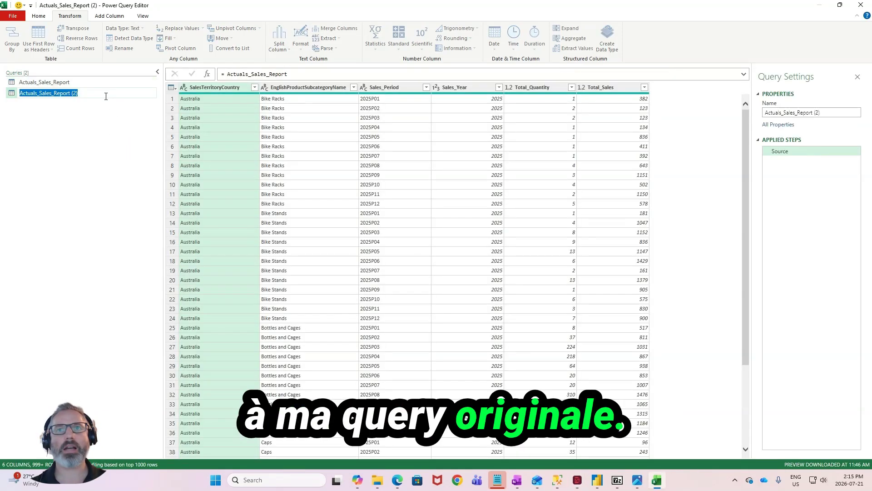
pyautogui.press('BackSpace')
pyautogui.press('BackSpace')
pyautogui.press('BackSpace')
pyautogui.press('BackSpace')
pyautogui.write('_Base')
pyautogui.press('Return')
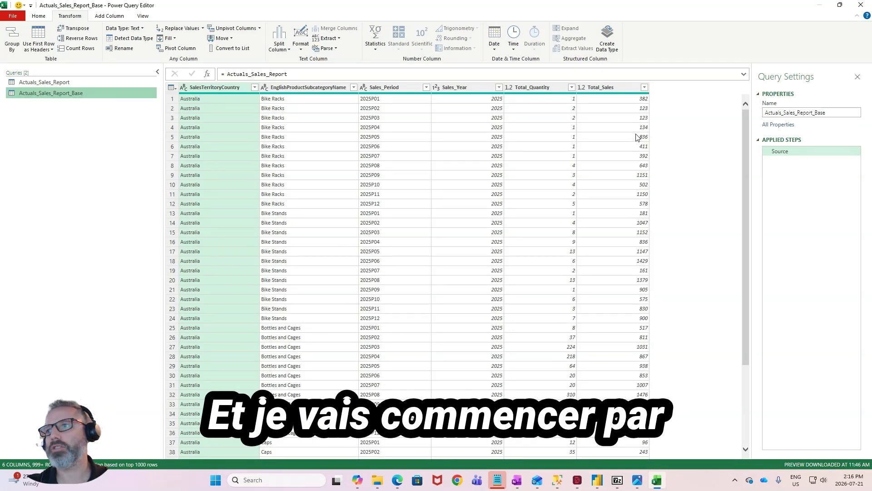
# - Start a custom column named Unit_Price in the Actuals_Sales_Report_Base query
pyautogui.click(635, 99)
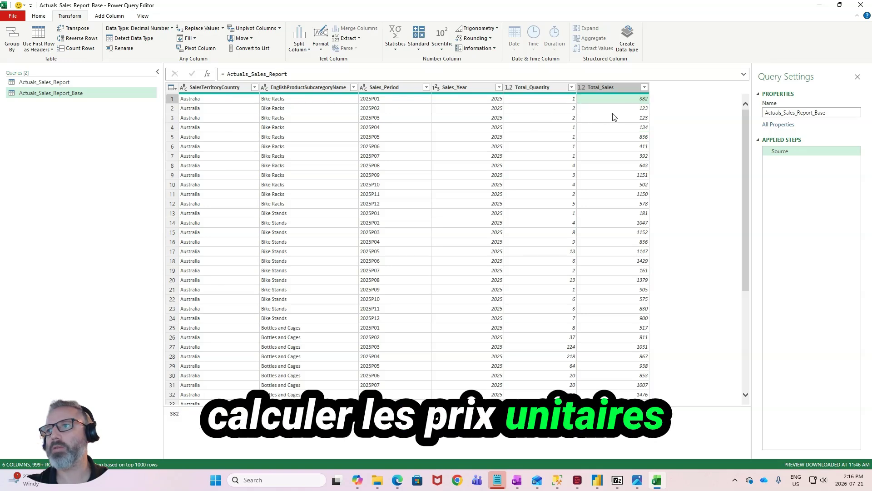
pyautogui.click(109, 16)
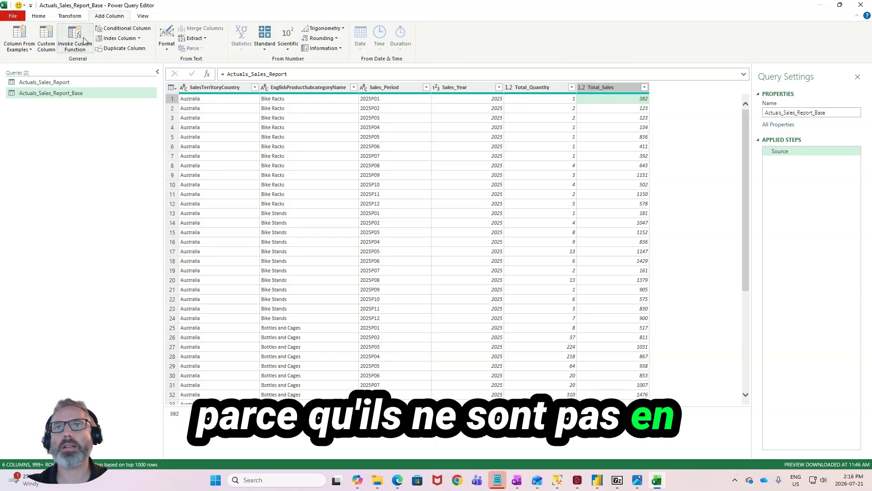
pyautogui.click(47, 37)
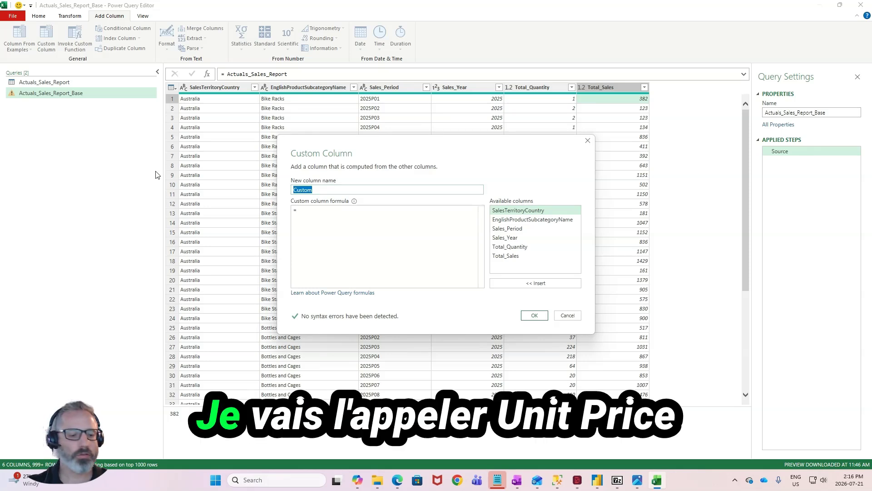
pyautogui.write('UNit')
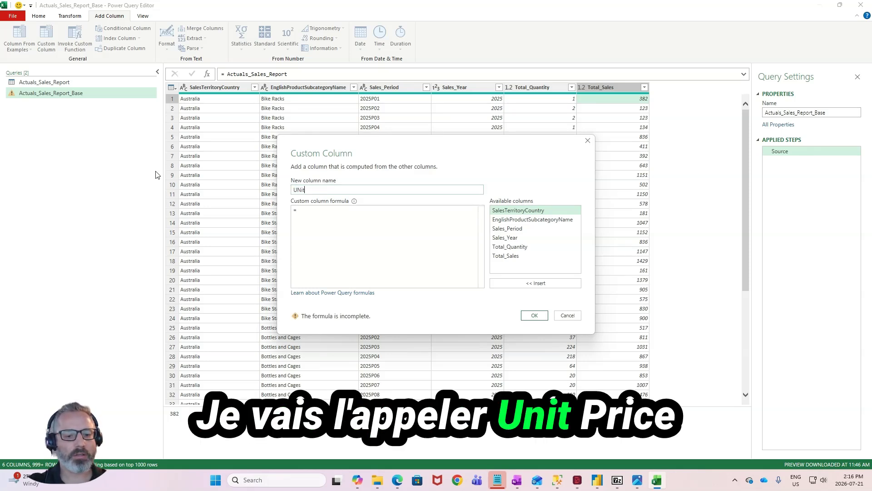
pyautogui.write('_Price')
# - Set the Unit_Price formula to [Total_Sales] / [Total_Quantity] and add the column
pyautogui.click(350, 214)
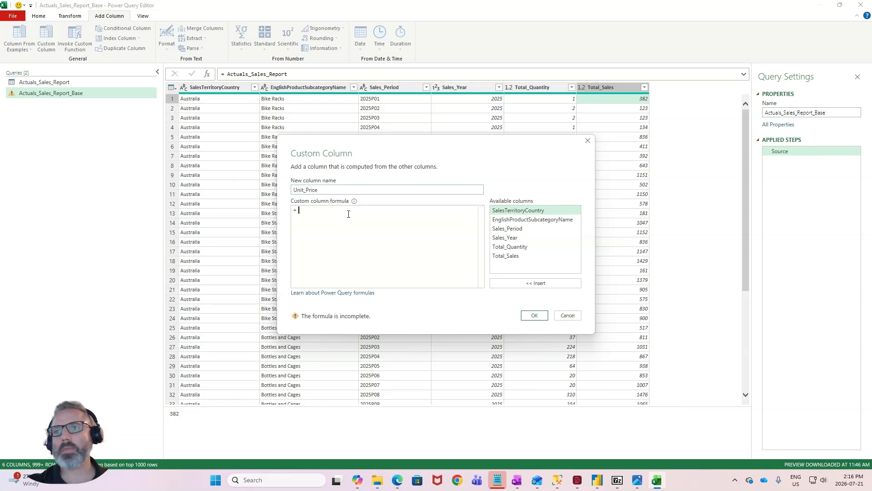
pyautogui.write('tot')
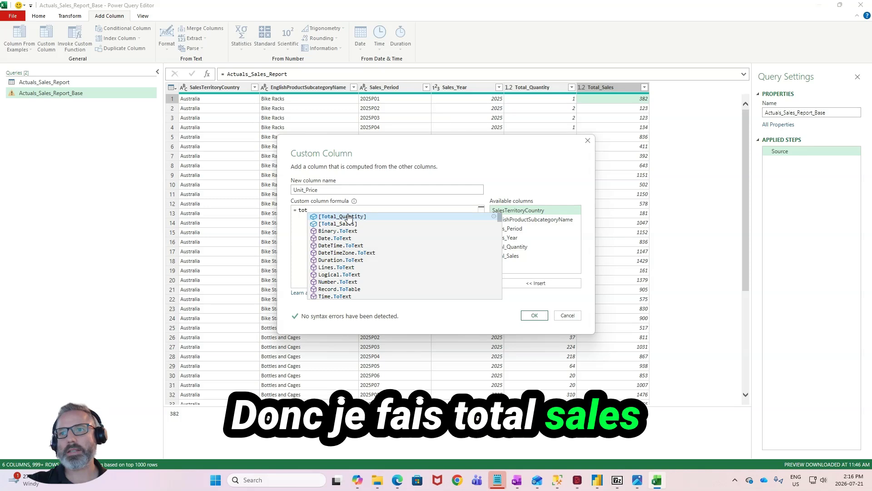
pyautogui.press('Down')
pyautogui.press('Tab')
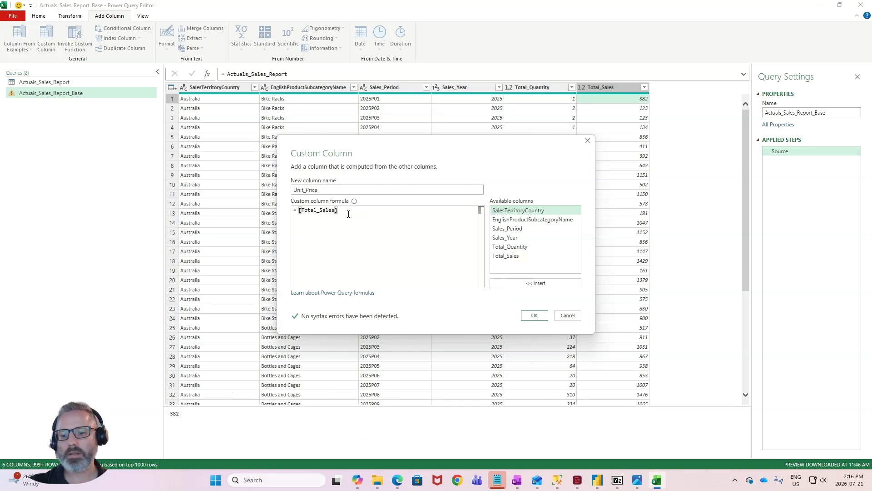
pyautogui.write('/')
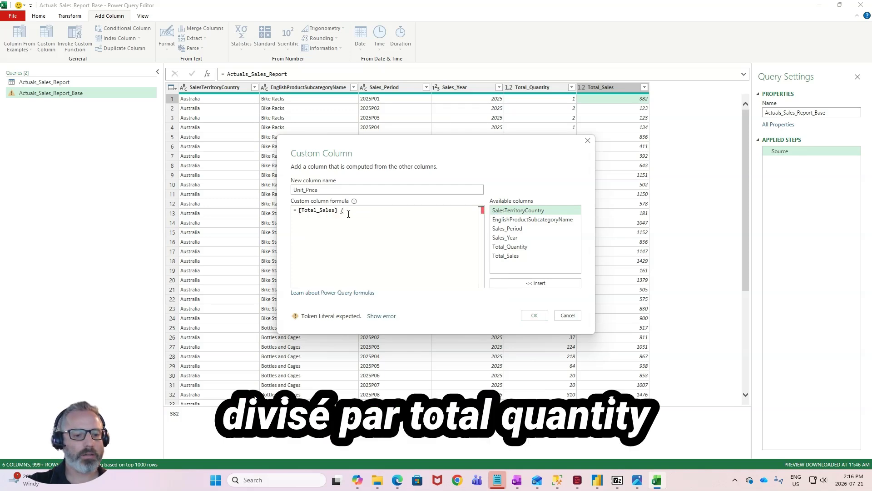
pyautogui.write(' Toat')
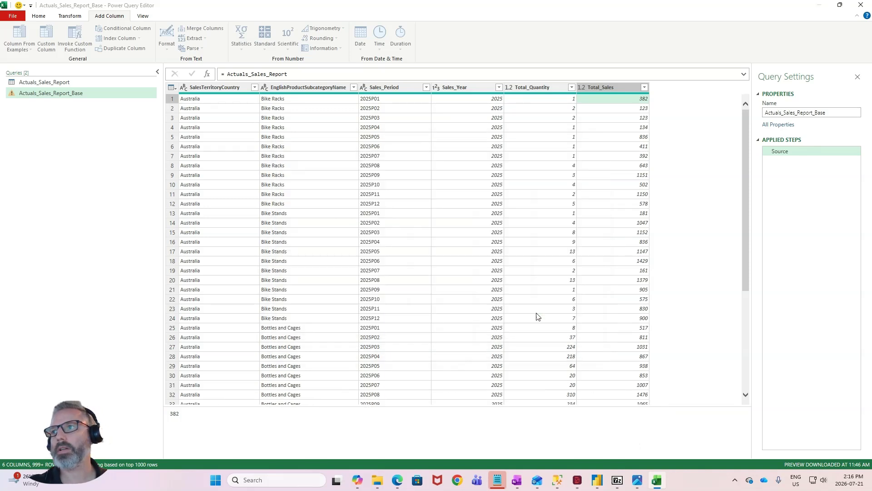
pyautogui.click(536, 314)
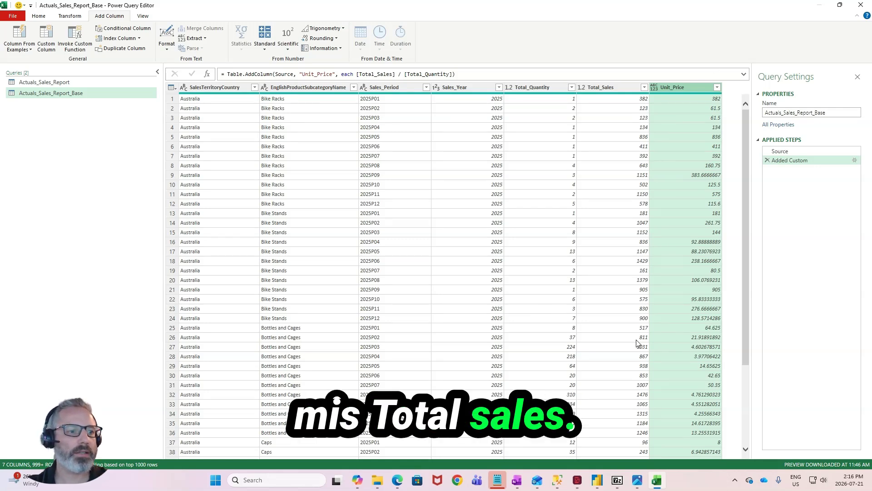
# - Remove the Total_Sales column from the Actuals_Sales_Report_Base query
pyautogui.click(615, 89)
pyautogui.rightClick(616, 89)
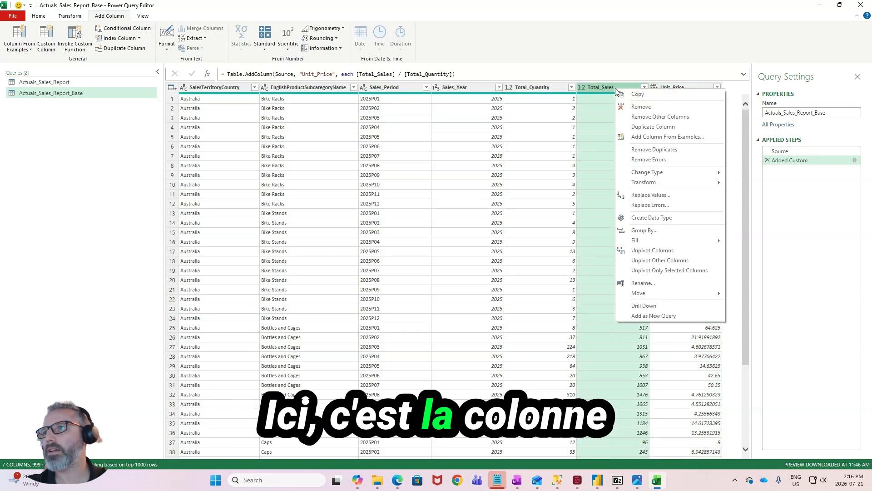
pyautogui.click(638, 111)
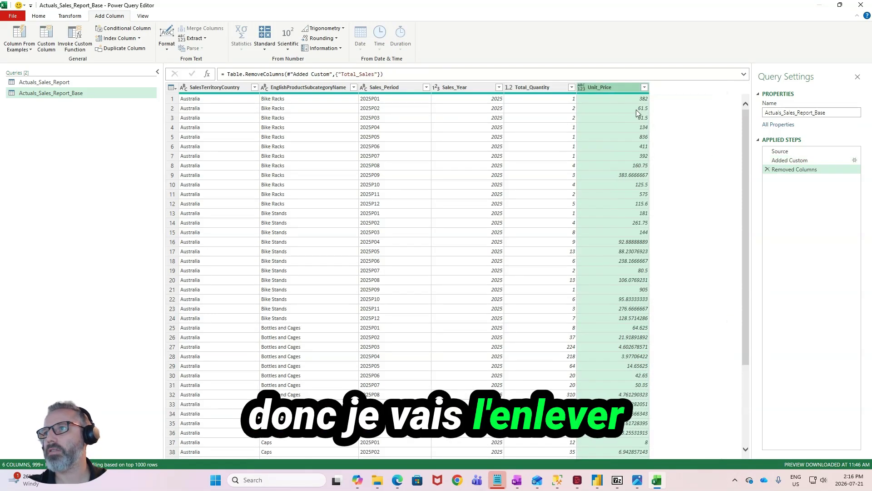
# - Unpivot the Total_Quantity and Unit_Price columns into attribute and value pairs
pyautogui.click(539, 91)
pyautogui.keyDown('shift'); pyautogui.click(593, 88); pyautogui.keyUp('shift')
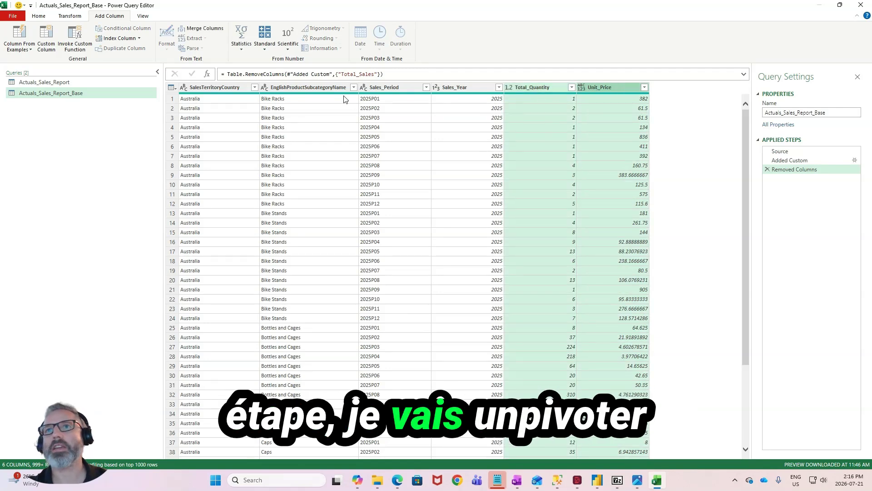
pyautogui.click(70, 17)
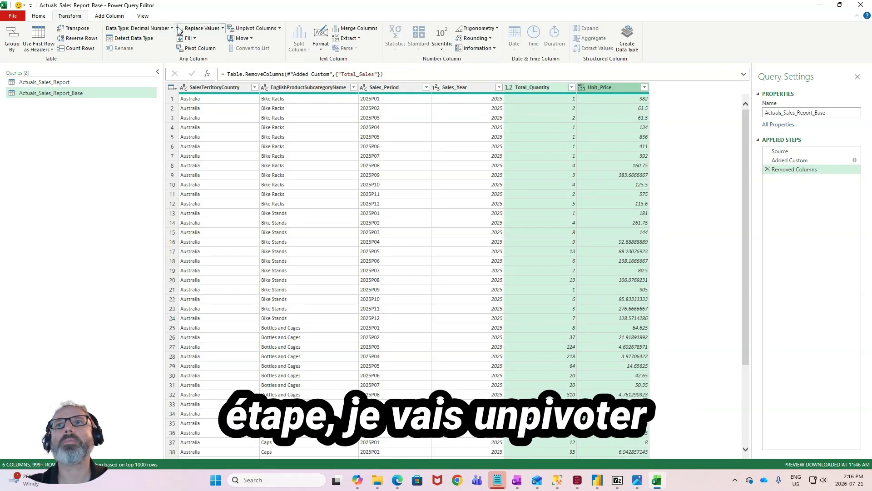
pyautogui.click(281, 29)
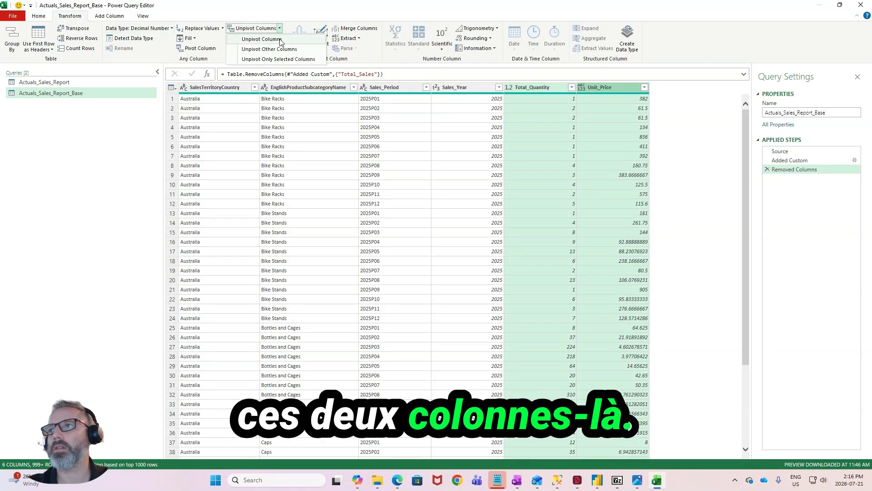
pyautogui.click(261, 39)
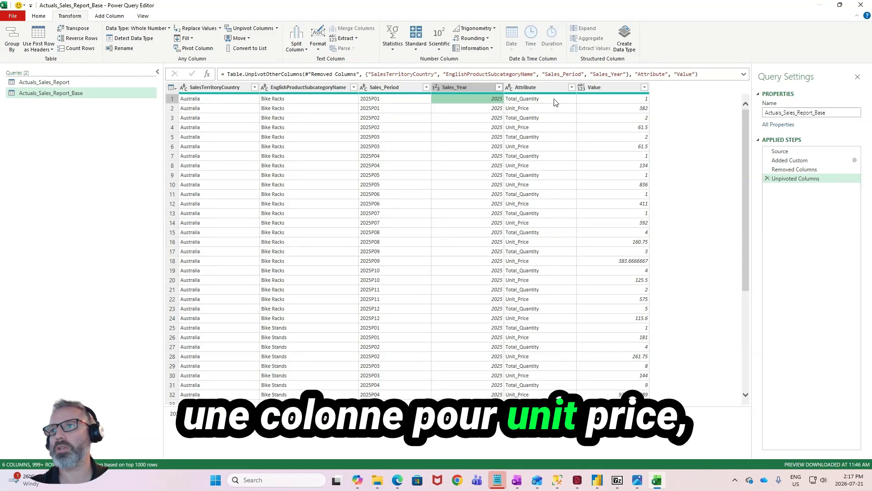
# - Add a custom column with the formula [Sales_Period] & "_" & [Attribute], keeping the default name Custom
pyautogui.click(629, 87)
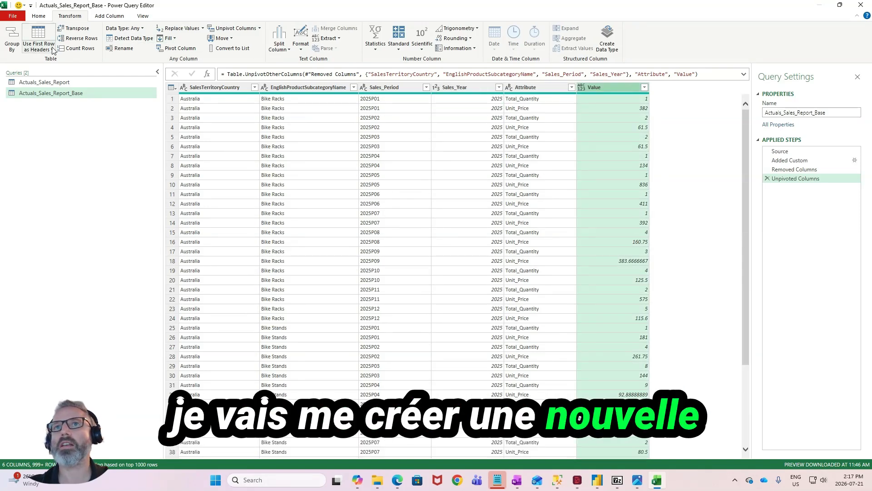
pyautogui.click(383, 87)
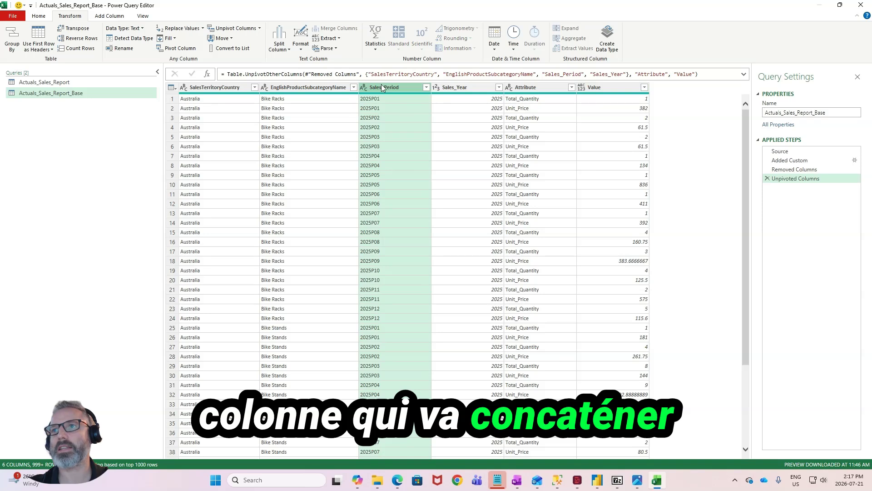
pyautogui.click(536, 87)
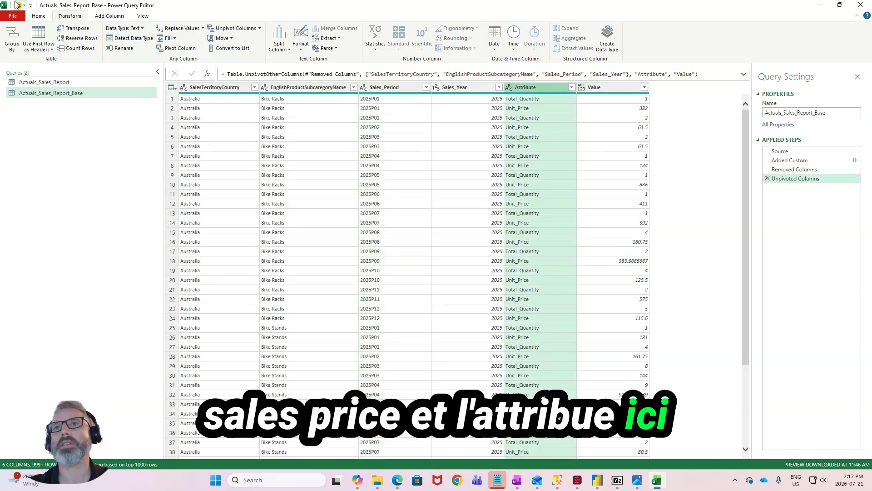
pyautogui.click(109, 15)
pyautogui.click(46, 40)
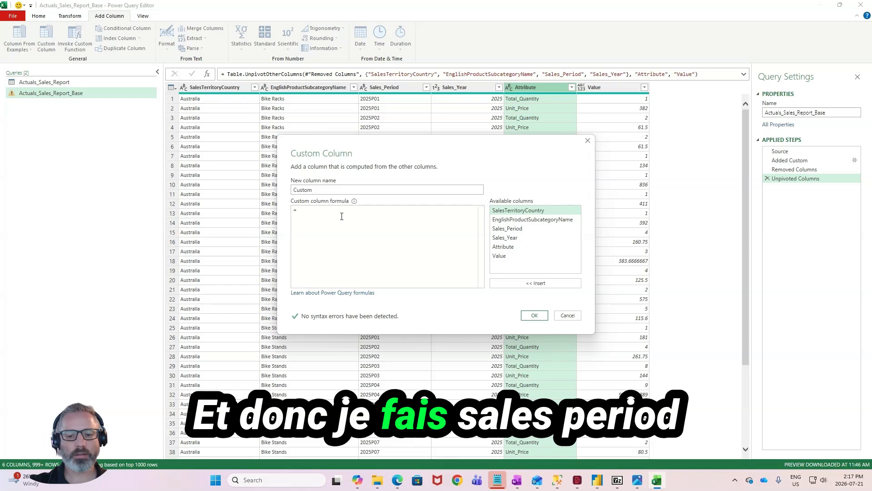
pyautogui.write('[Sa')
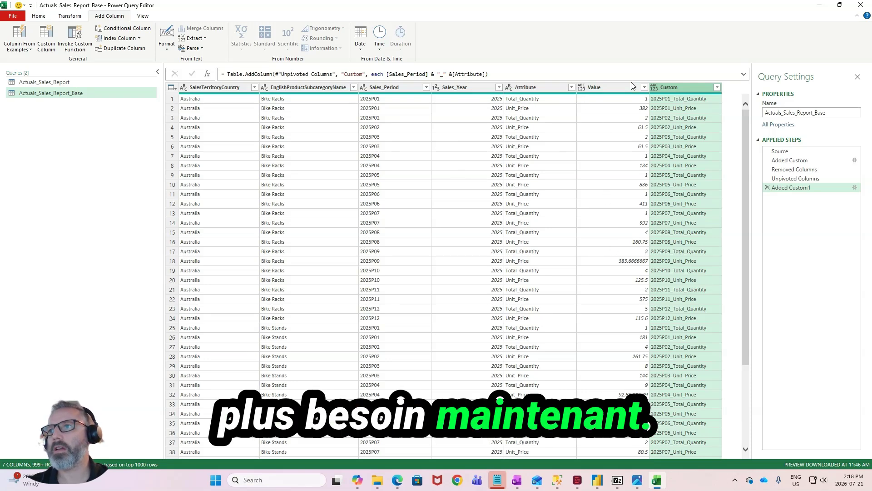
# - Load all Sales_Year filter values and filter the column to keep only 2025
pyautogui.click(499, 86)
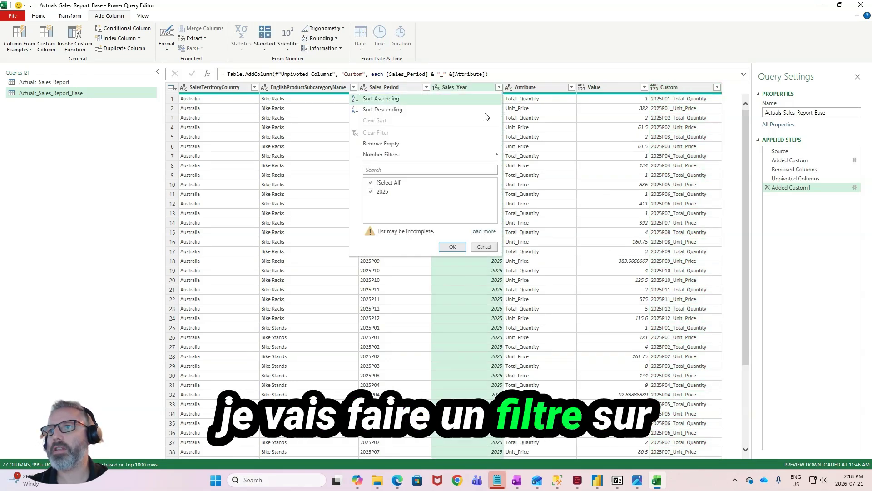
pyautogui.click(494, 232)
pyautogui.click(372, 183)
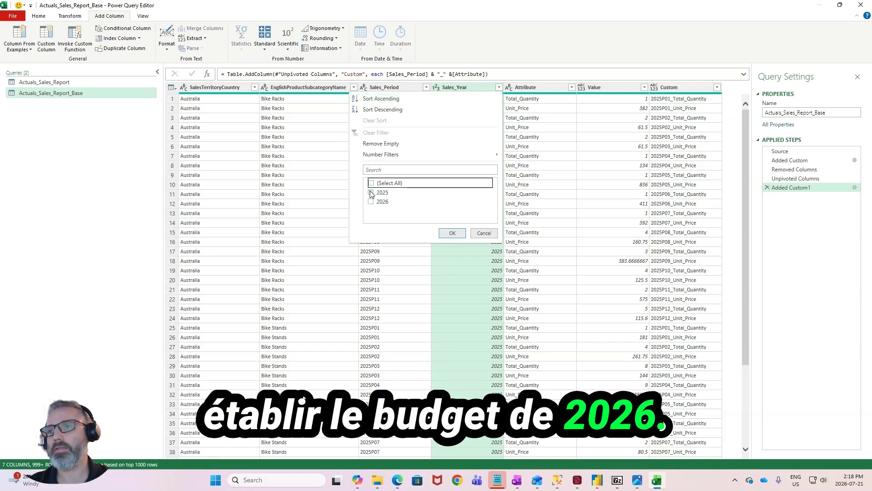
pyautogui.click(457, 231)
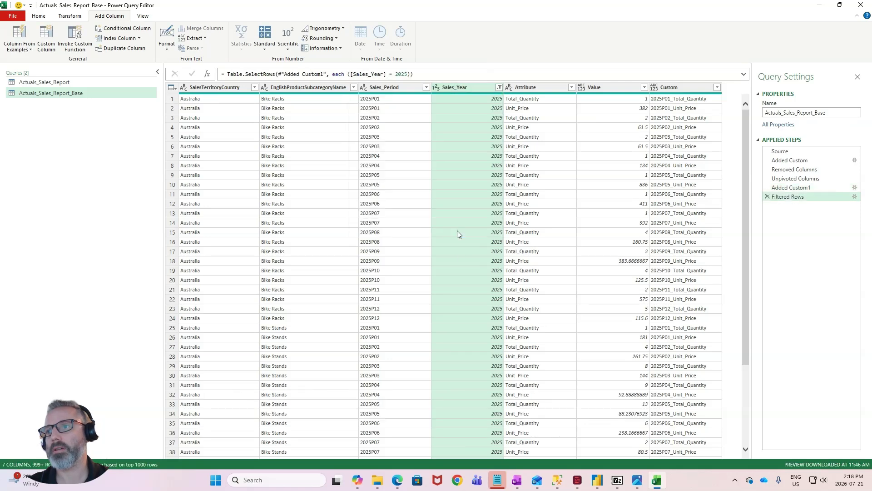
# - Remove the Sales_Period, Sales_Year and Attribute columns from the Actuals_Sales_Report_Base query
pyautogui.click(388, 89)
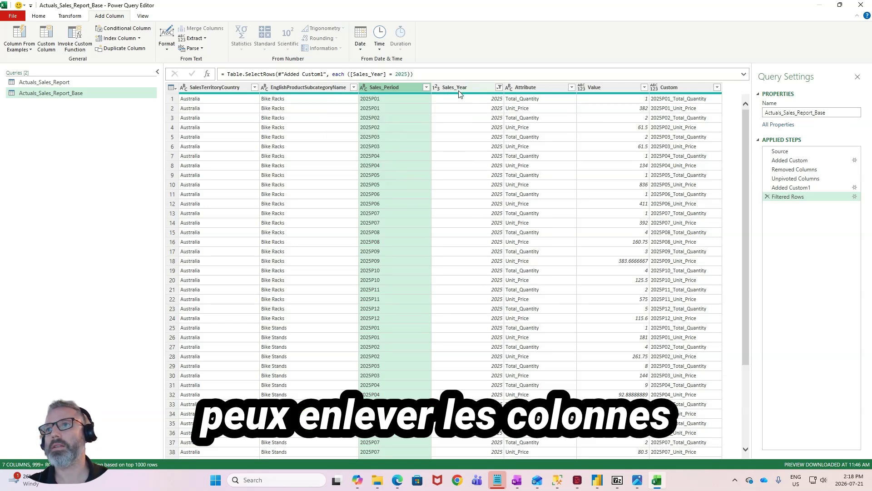
pyautogui.keyDown('ctrl'); pyautogui.click(473, 90); pyautogui.keyUp('ctrl')
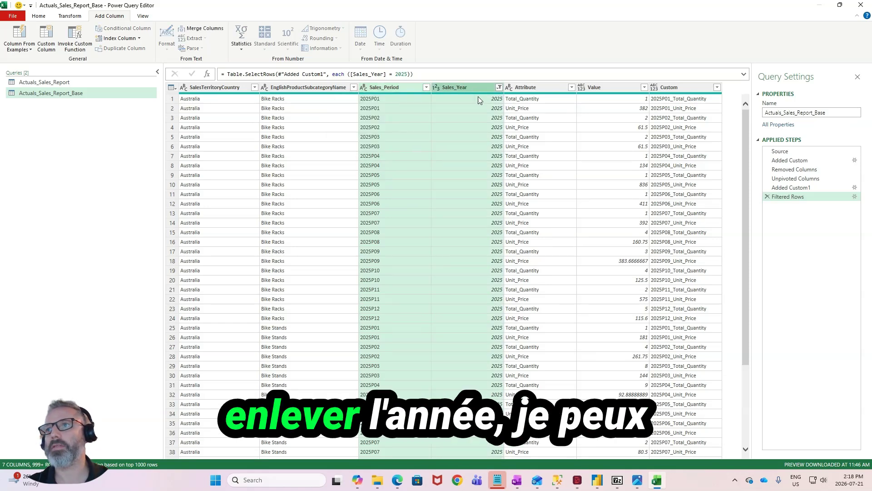
pyautogui.keyDown('ctrl'); pyautogui.click(547, 87); pyautogui.keyUp('ctrl')
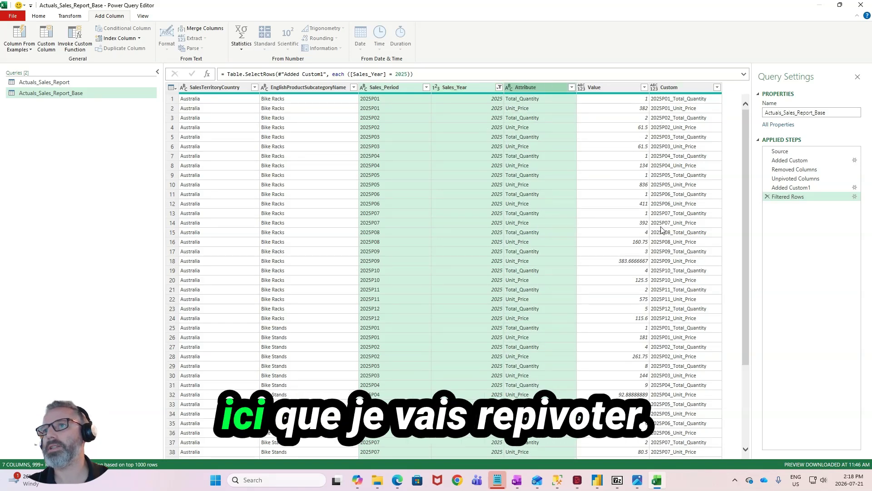
pyautogui.rightClick(466, 185)
pyautogui.press('Escape')
pyautogui.click(397, 87)
pyautogui.keyDown('ctrl'); pyautogui.click(459, 87); pyautogui.keyUp('ctrl')
pyautogui.keyDown('ctrl'); pyautogui.click(536, 89); pyautogui.keyUp('ctrl')
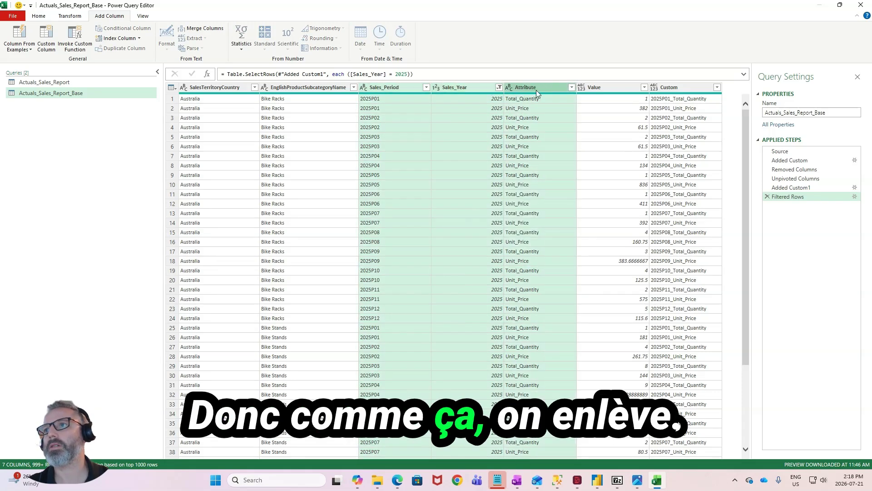
pyautogui.rightClick(536, 89)
pyautogui.click(573, 108)
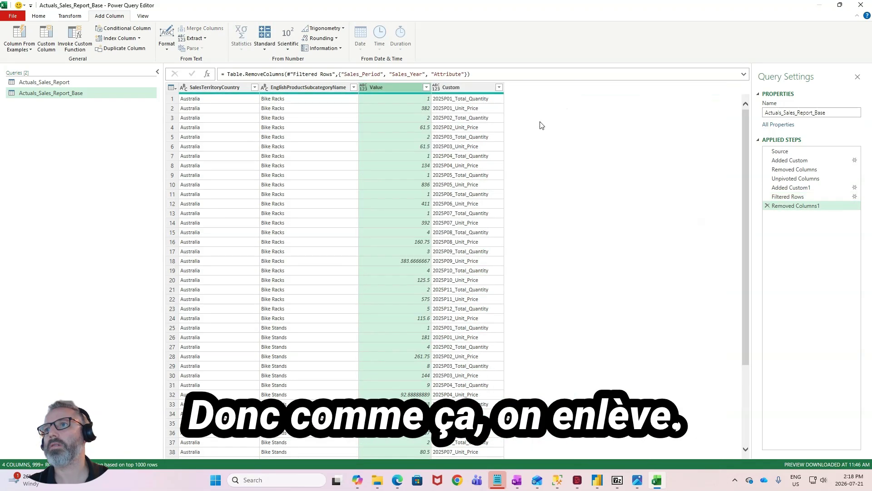
# - Pivot the Custom column into new columns, using Value as the values column, and look through the resulting rows
pyautogui.click(398, 89)
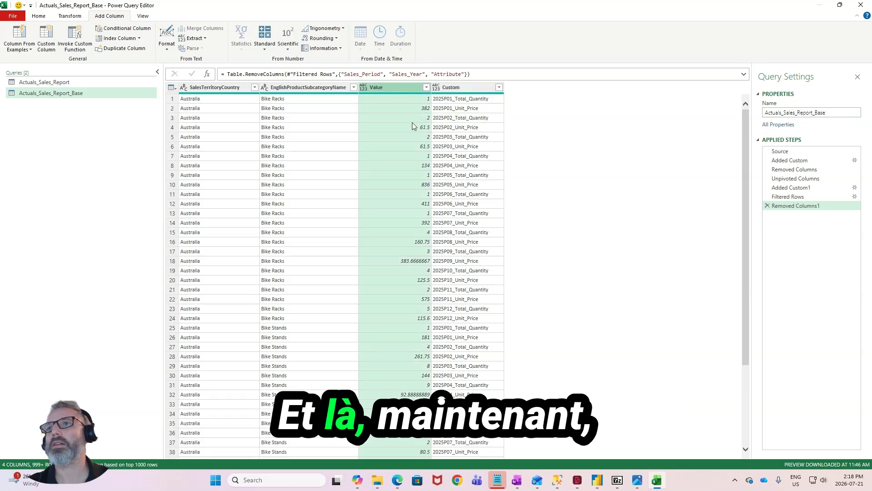
pyautogui.click(459, 88)
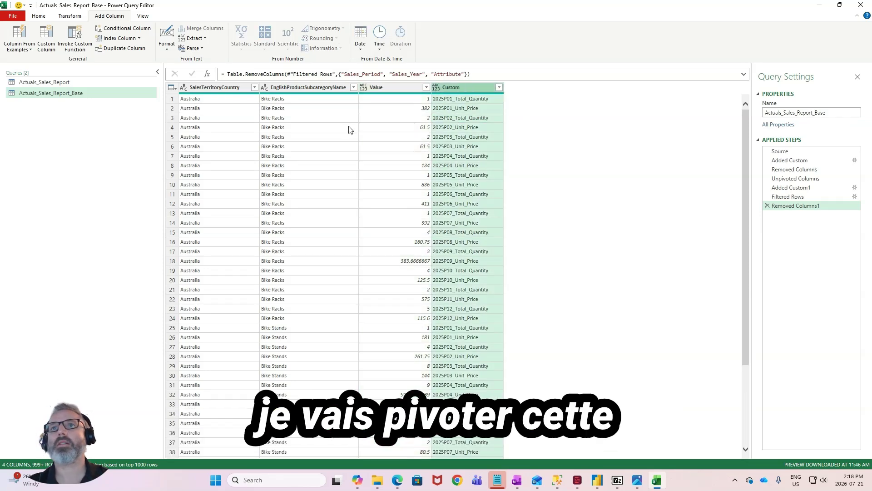
pyautogui.click(68, 16)
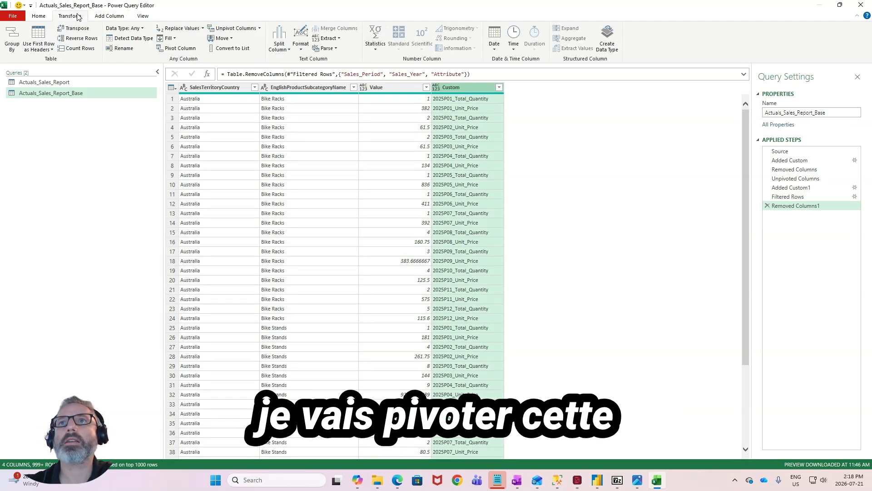
pyautogui.click(181, 49)
pyautogui.click(359, 228)
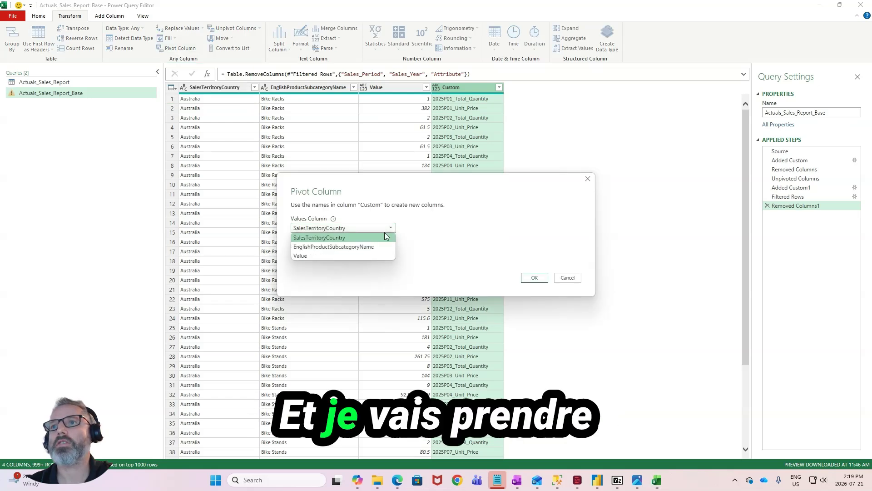
pyautogui.click(364, 255)
pyautogui.click(534, 278)
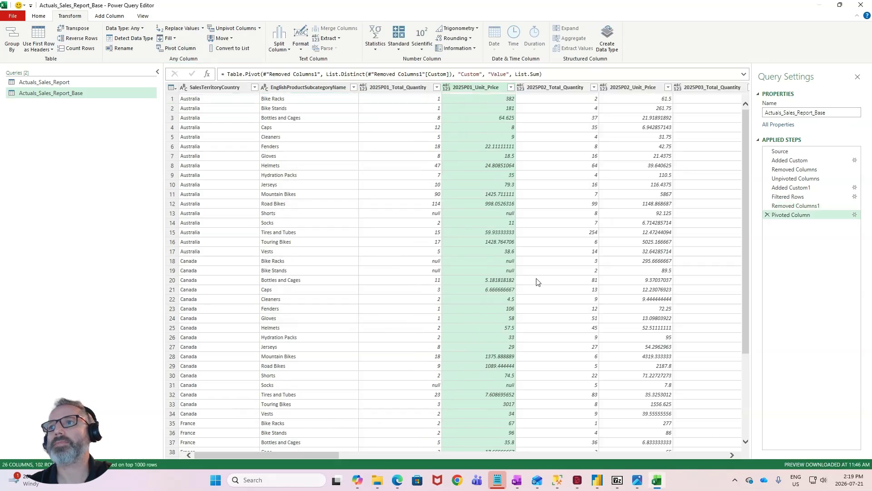
pyautogui.scroll(-3, 422, 284)
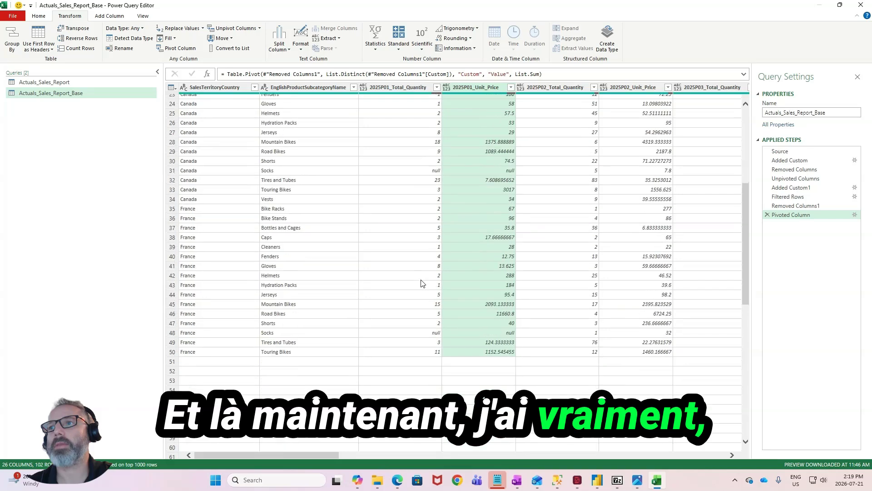
pyautogui.scroll(-15, 421, 283)
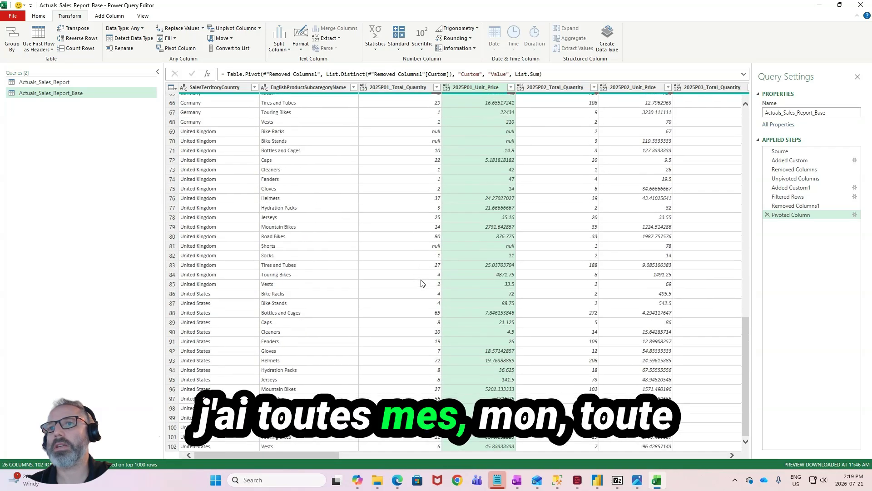
pyautogui.scroll(15, 421, 283)
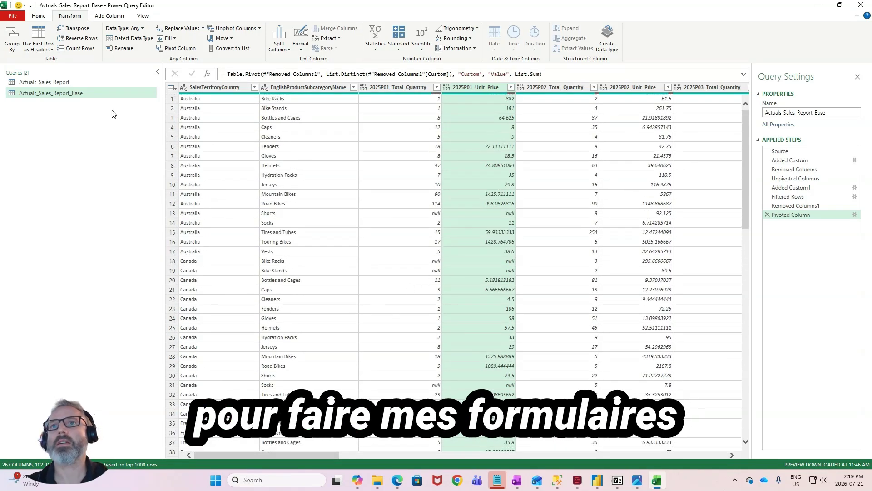
# - Create a new query that references Actuals_Sales_Report_Base and name it Australia
pyautogui.rightClick(87, 94)
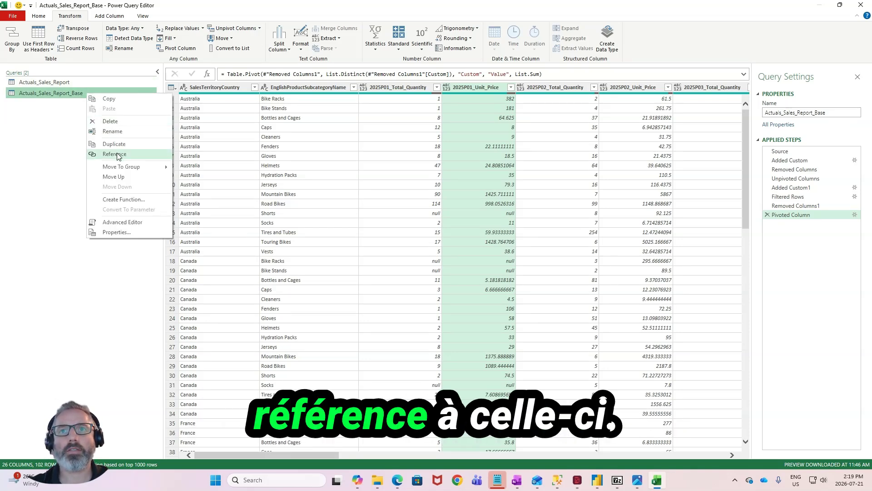
pyautogui.click(96, 154)
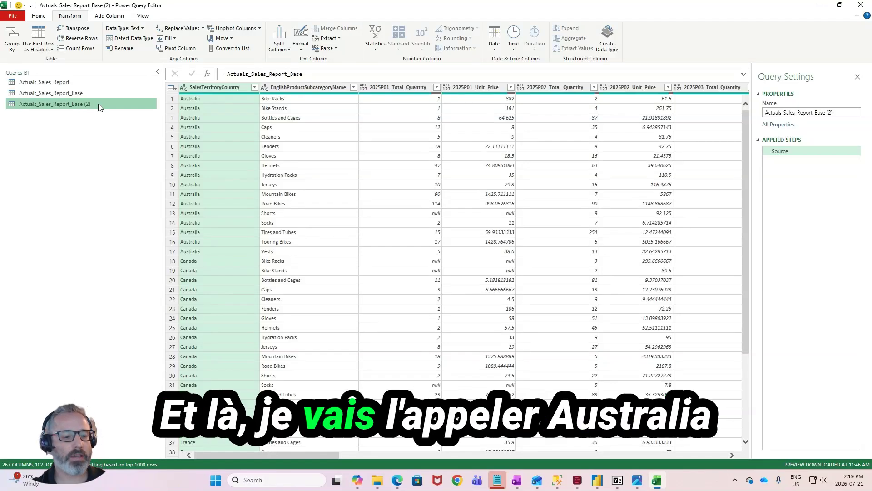
pyautogui.doubleClick(98, 103)
pyautogui.write('Autralia')
pyautogui.press('Return')
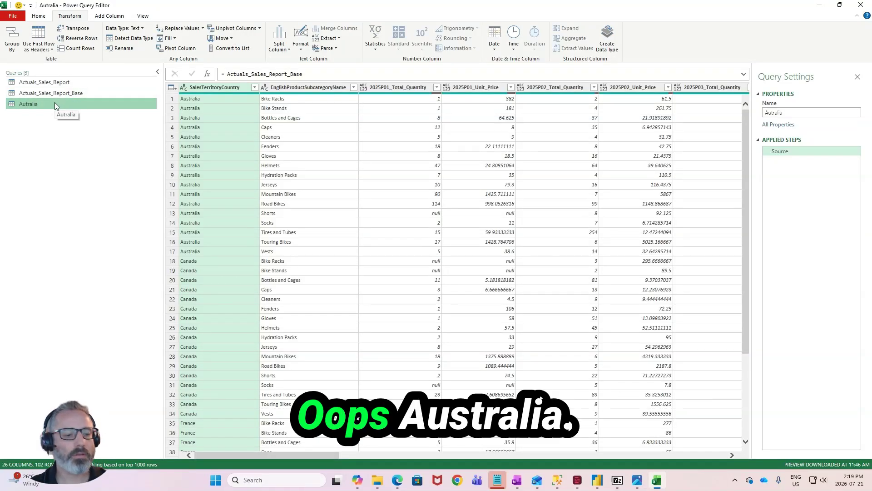
pyautogui.doubleClick(54, 103)
pyautogui.press('Left')
pyautogui.press('Right')
pyautogui.press('Right')
pyautogui.press('Right')
pyautogui.press('Left')
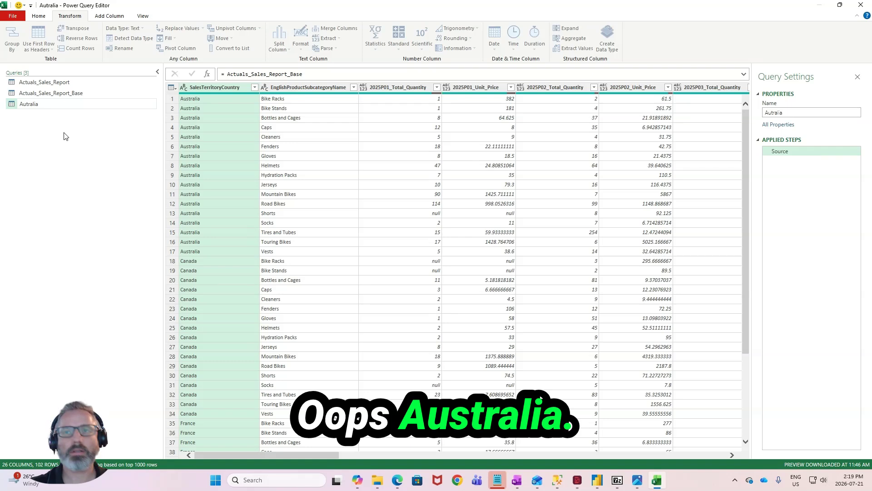
pyautogui.write('s')
pyautogui.press('Return')
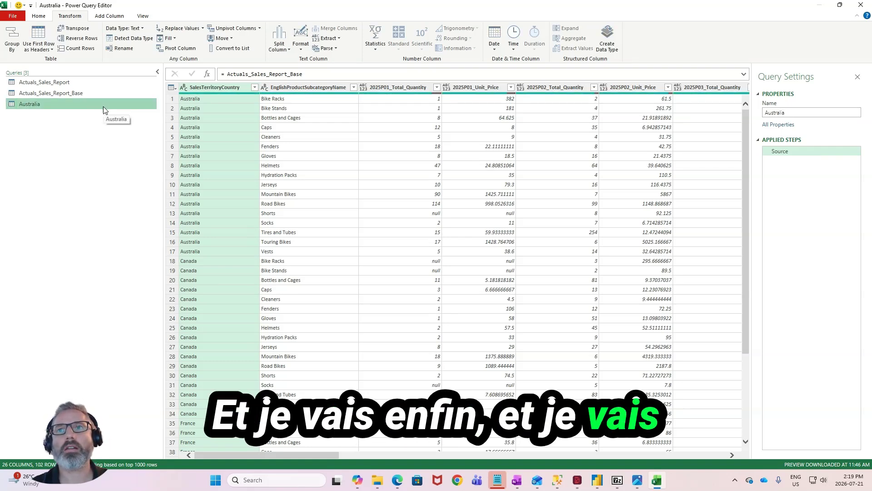
# - Filter the SalesTerritoryCountry column of the Australia query to keep only Australia
pyautogui.click(255, 87)
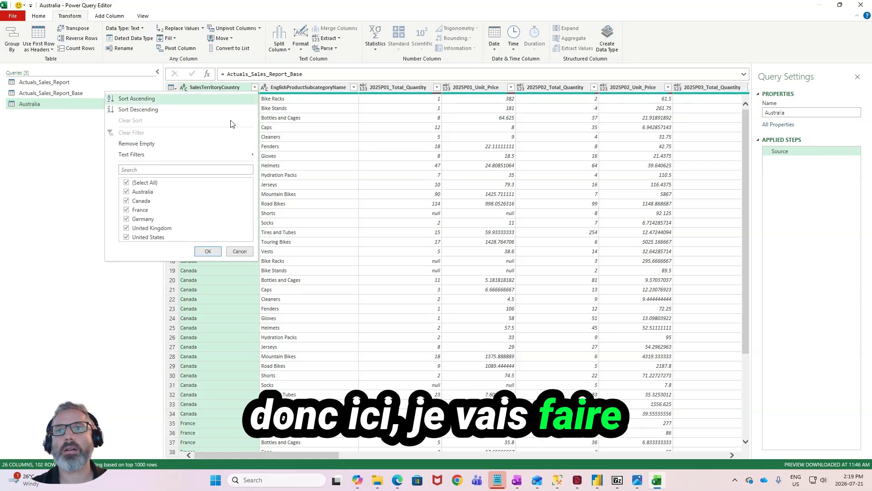
pyautogui.click(127, 182)
pyautogui.click(127, 191)
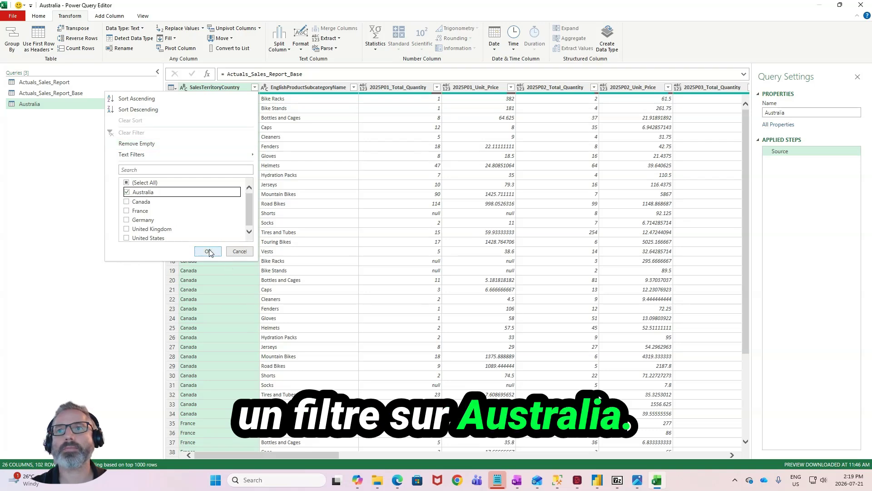
pyautogui.click(208, 252)
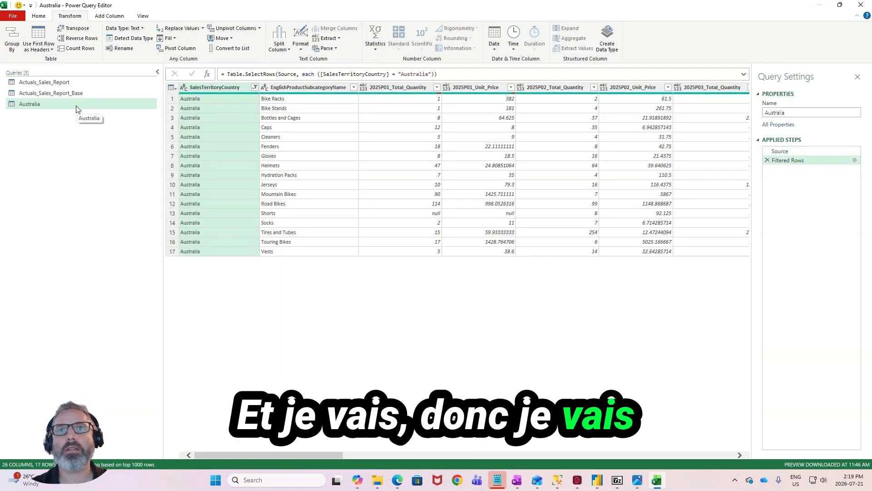
# - Duplicate the filtered Australia query until there are five copies of it
pyautogui.rightClick(77, 109)
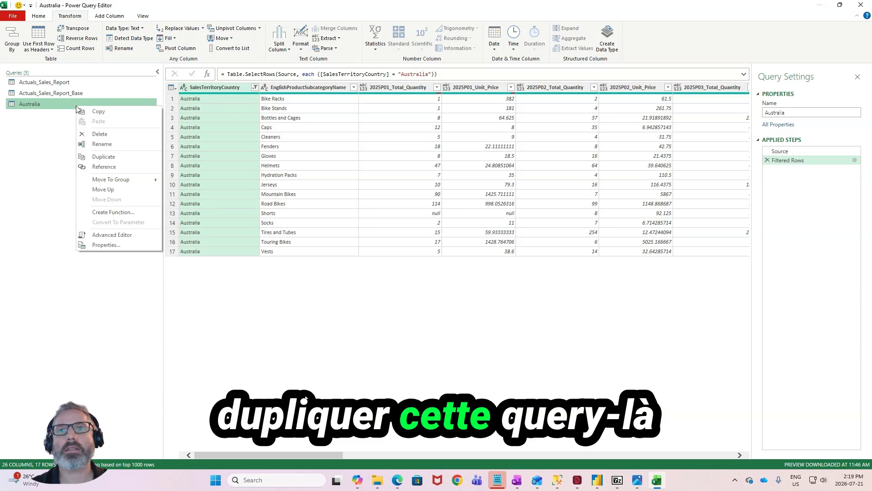
pyautogui.click(102, 157)
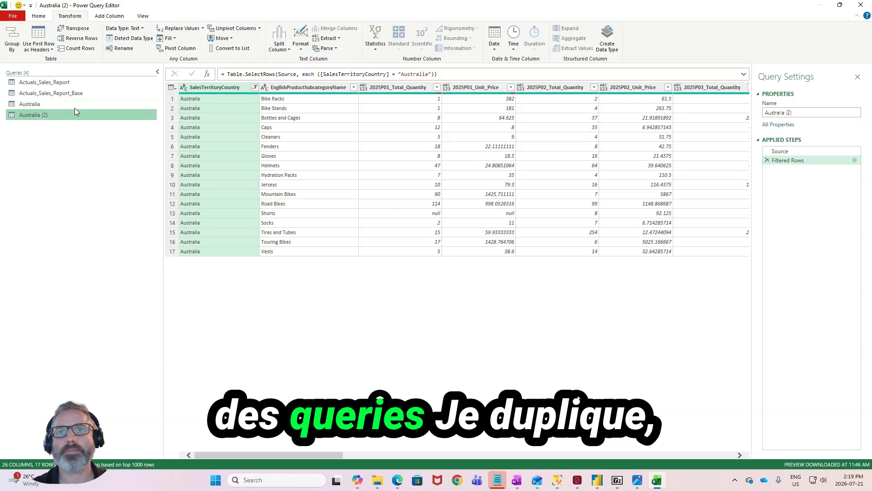
pyautogui.rightClick(72, 125)
pyautogui.click(83, 180)
pyautogui.rightClick(59, 137)
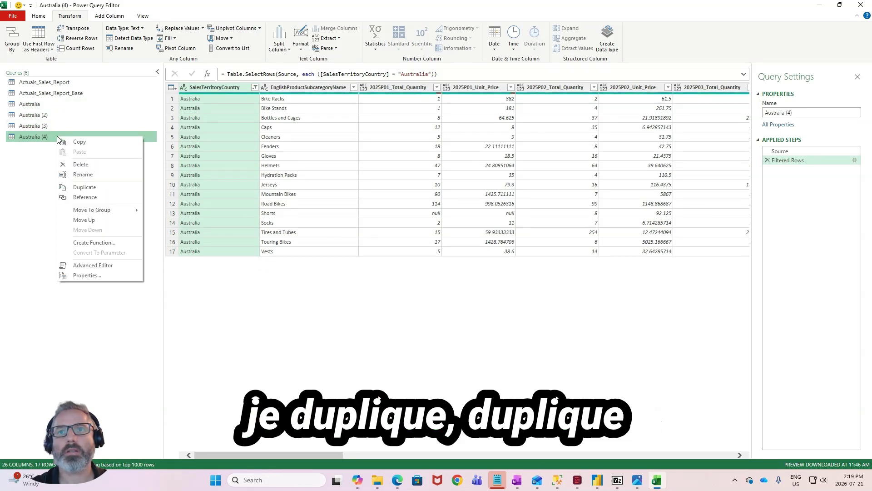
pyautogui.click(73, 188)
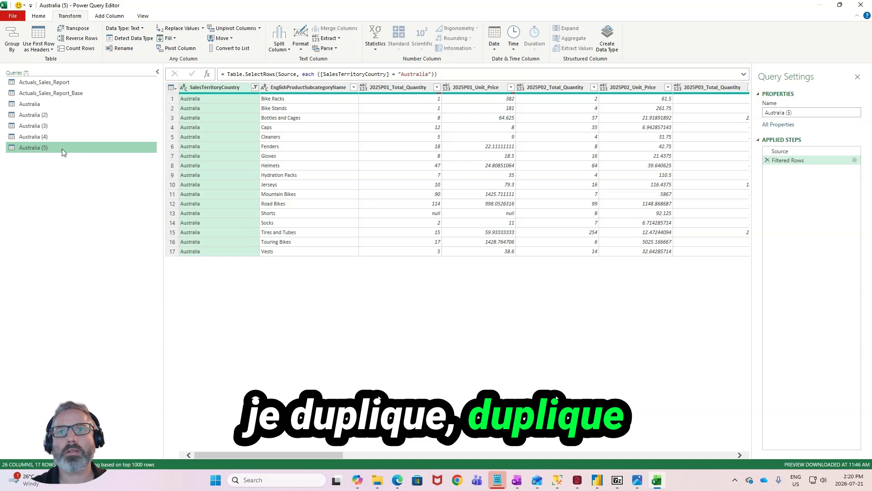
pyautogui.rightClick(62, 152)
pyautogui.click(73, 204)
# - Rename the five duplicated queries, in order, as Canada, France, Germany, United Kingdom and United Sates
pyautogui.click(78, 114)
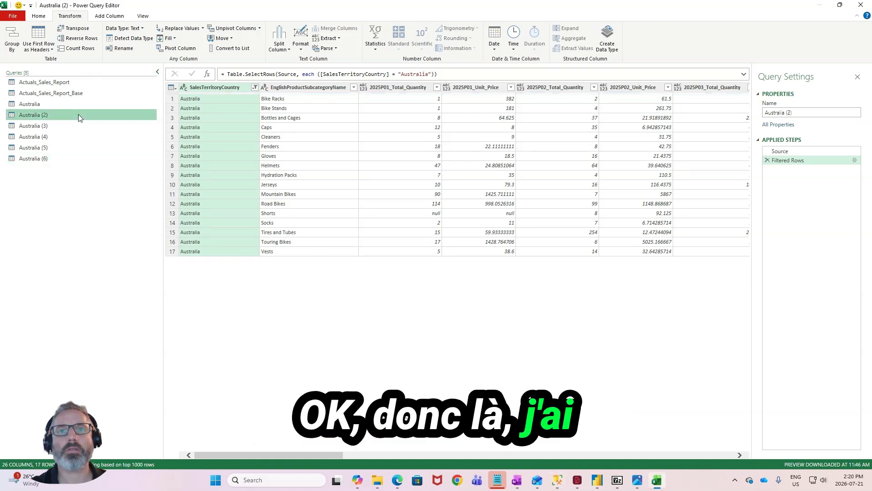
pyautogui.doubleClick(78, 114)
pyautogui.write('Canada')
pyautogui.press('Return')
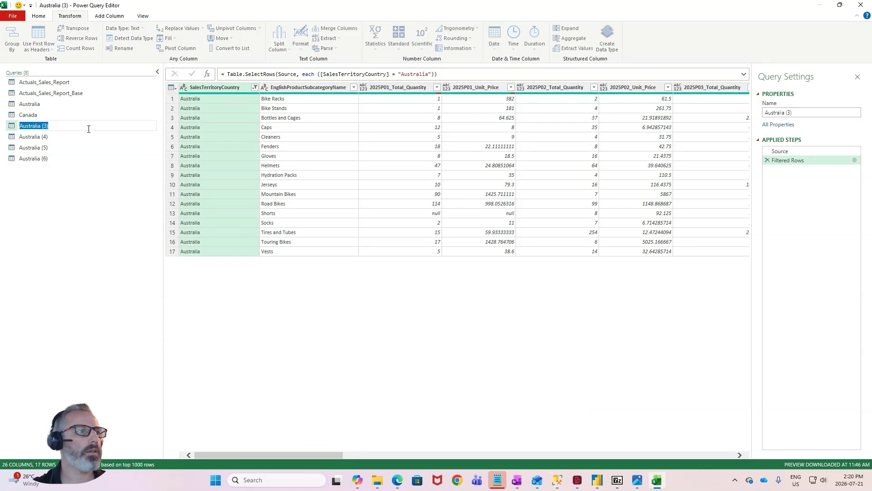
pyautogui.doubleClick(89, 127)
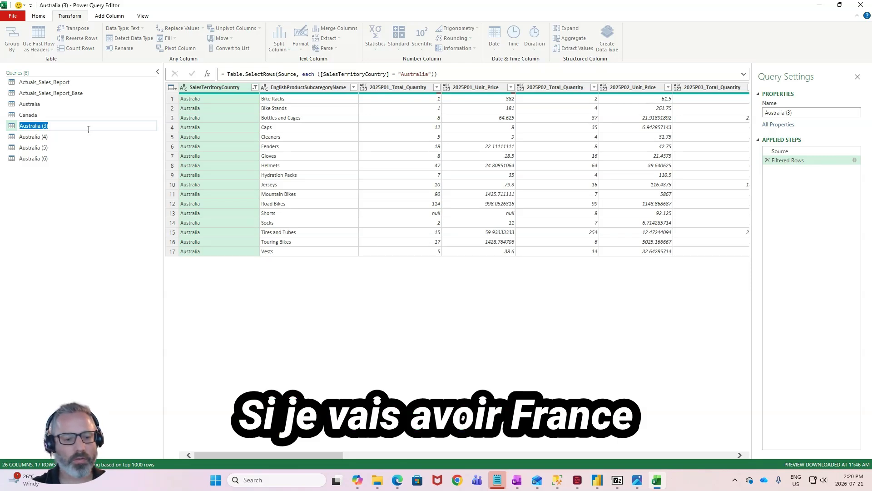
pyautogui.write('F')
pyautogui.write('rance')
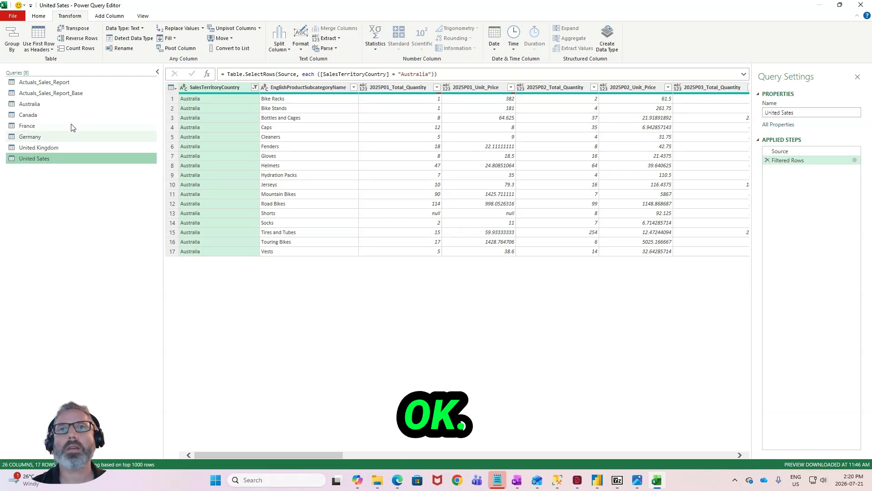
# - In the Canada query, change the SalesTerritoryCountry filter to keep only Canada
pyautogui.click(72, 115)
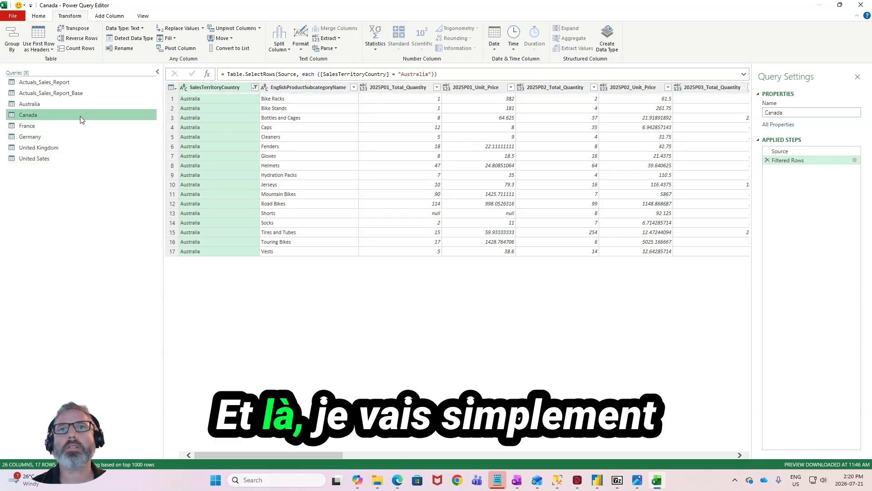
pyautogui.click(255, 87)
pyautogui.click(127, 191)
pyautogui.click(127, 200)
pyautogui.click(207, 251)
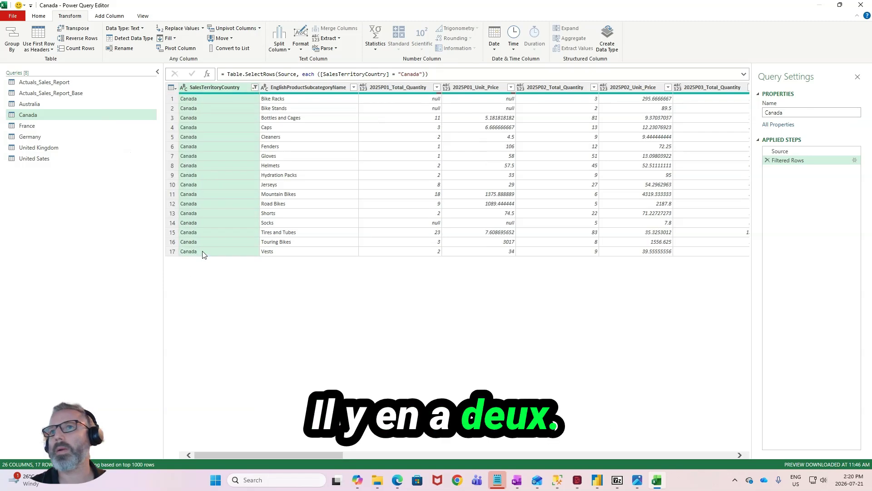
# - In the France query, edit the Filtered Rows step so that SalesTerritoryCountry equals France
pyautogui.click(69, 125)
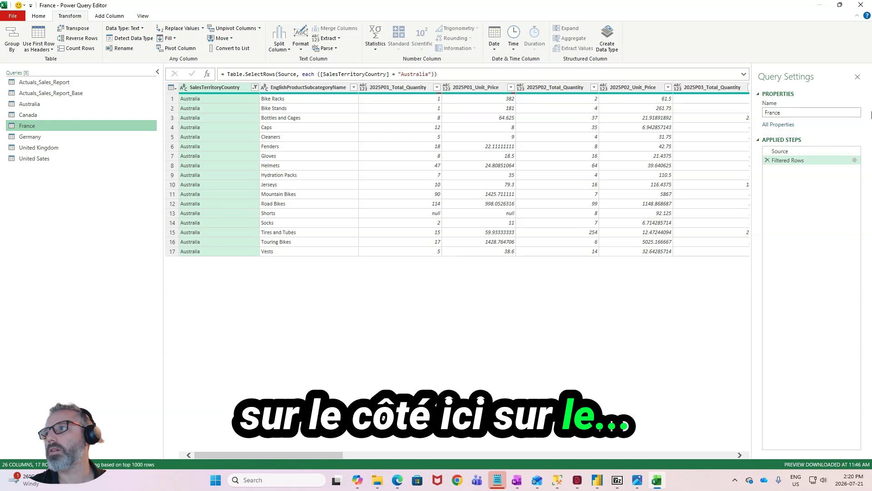
pyautogui.click(855, 161)
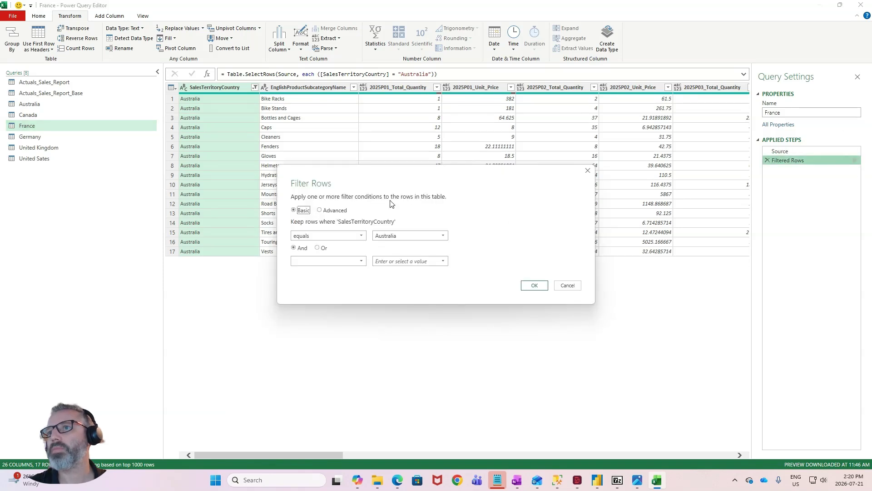
pyautogui.click(443, 235)
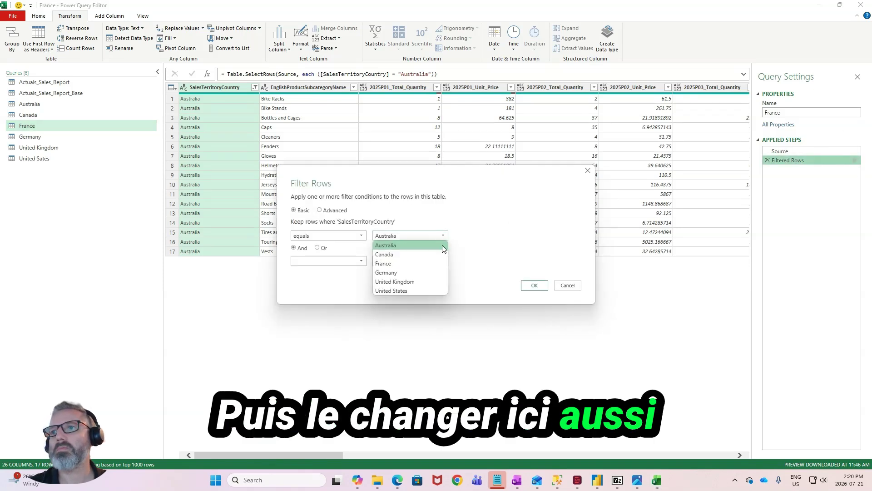
pyautogui.click(535, 285)
# - In the Germany, United Kingdom and United Sates queries, set the SalesTerritoryCountry filter to each query's own country
pyautogui.click(90, 136)
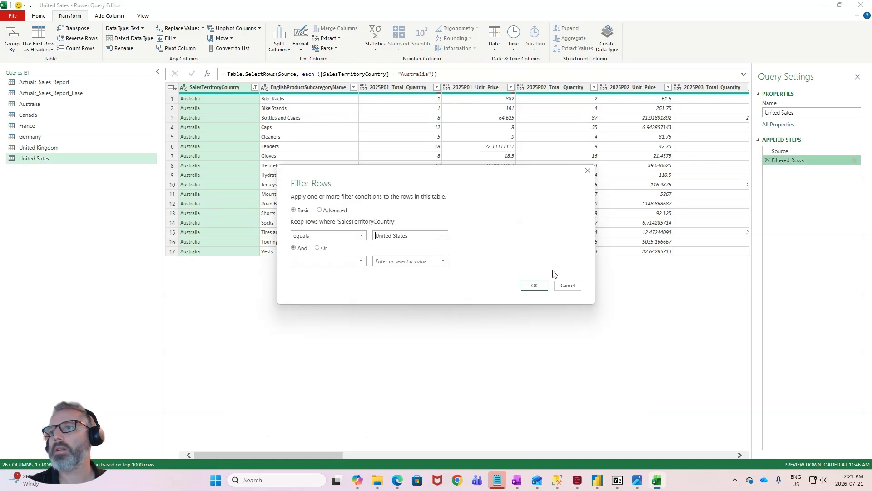
pyautogui.click(534, 285)
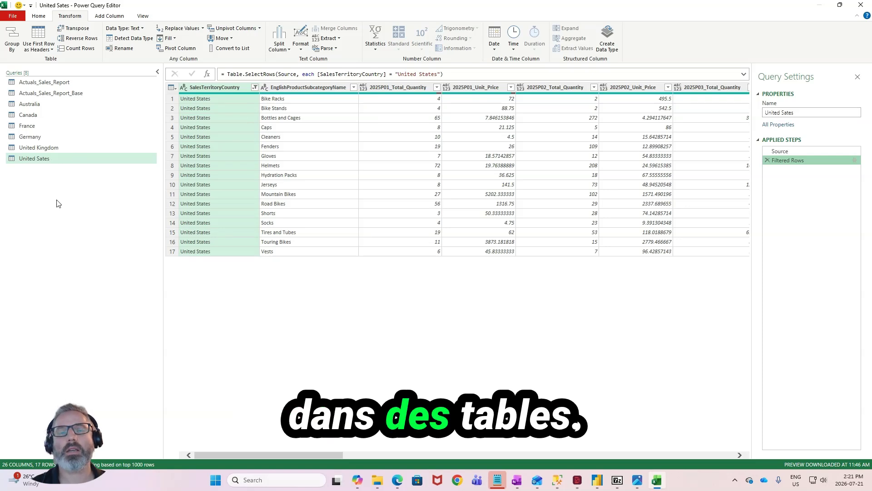
# - Close the query editor and load the queries to the workbook with Only Create Connection
pyautogui.click(45, 105)
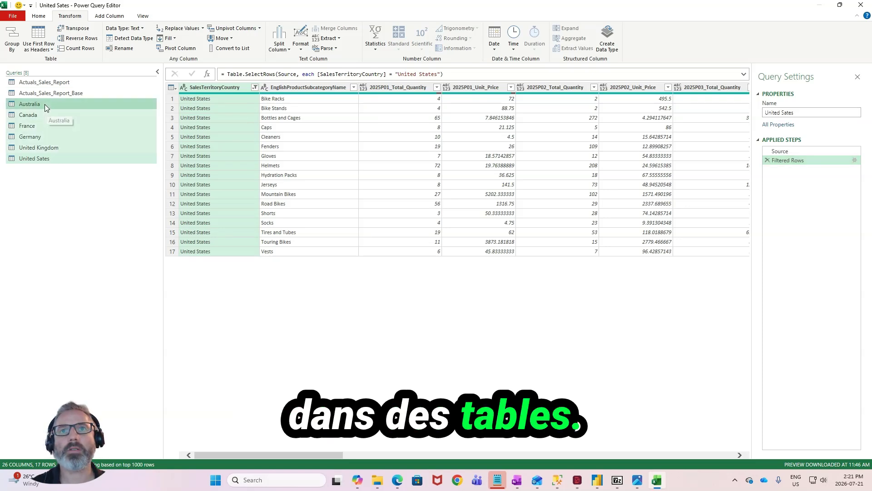
pyautogui.click(47, 18)
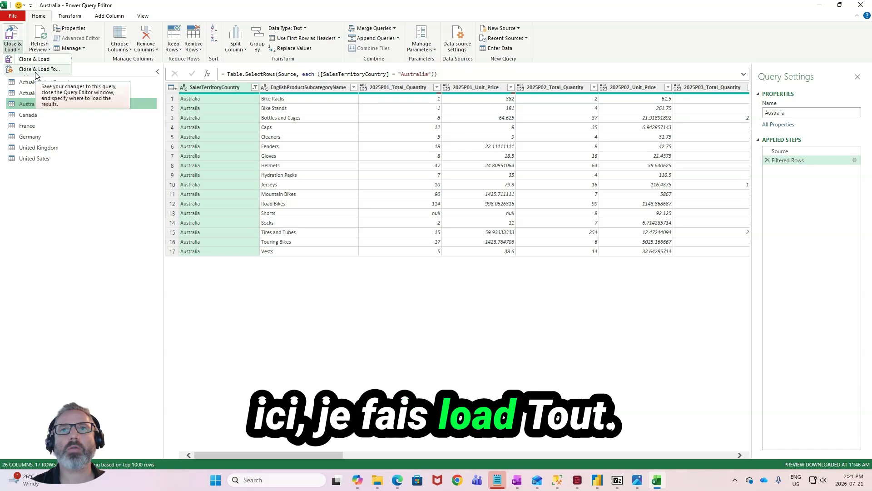
pyautogui.click(36, 70)
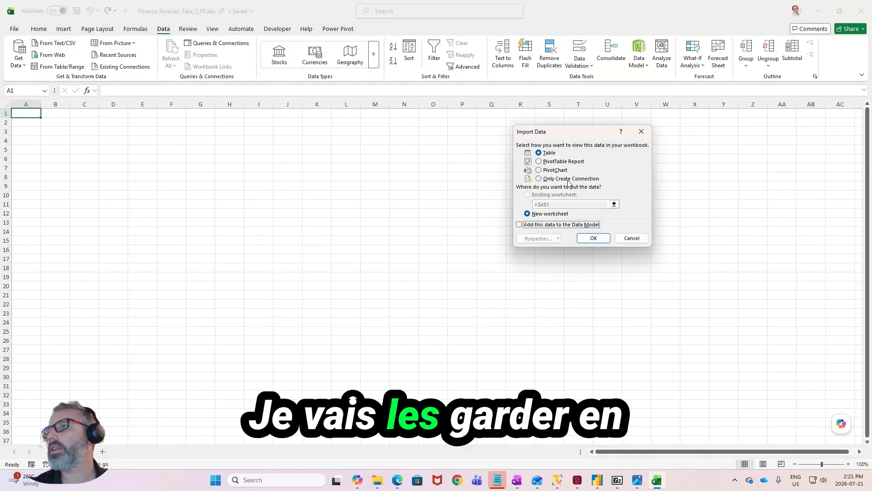
pyautogui.click(569, 179)
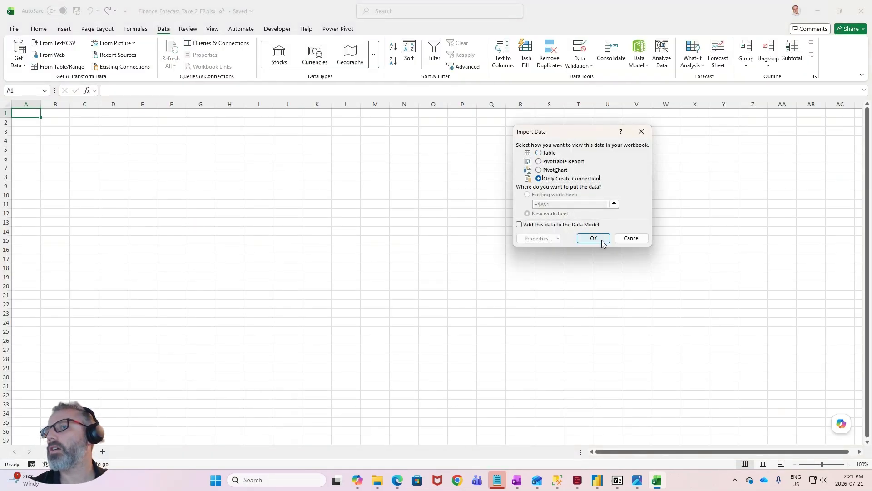
pyautogui.click(600, 239)
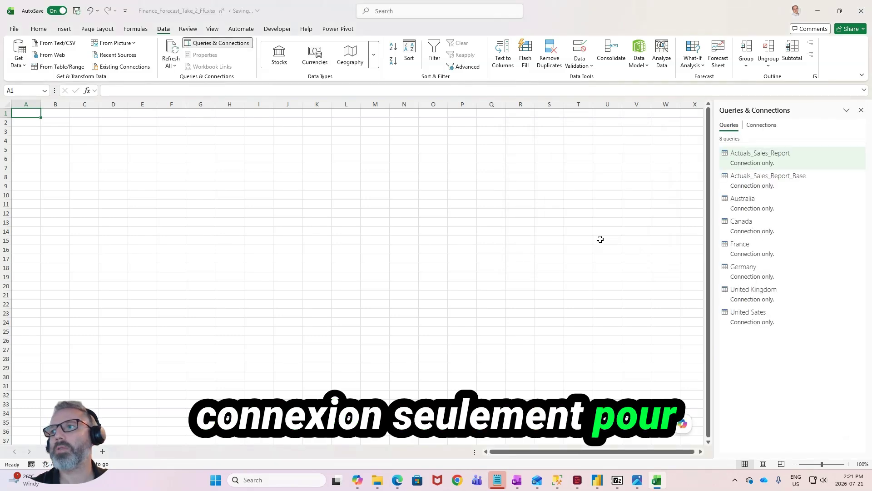
# - Load the Australia query as a table on a new worksheet
pyautogui.rightClick(773, 207)
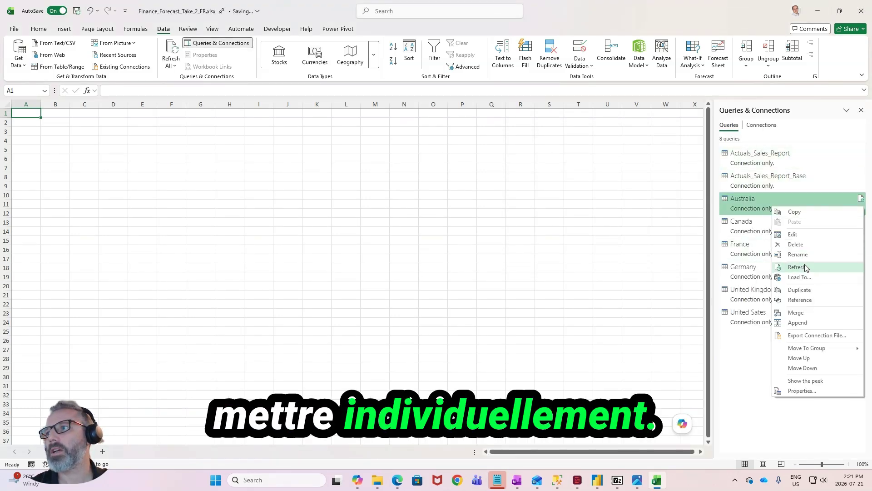
pyautogui.click(799, 277)
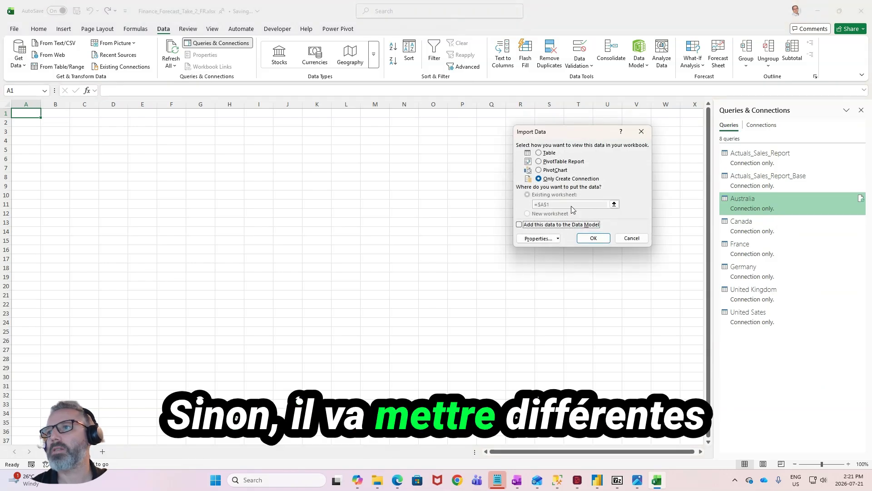
pyautogui.click(551, 153)
pyautogui.click(547, 214)
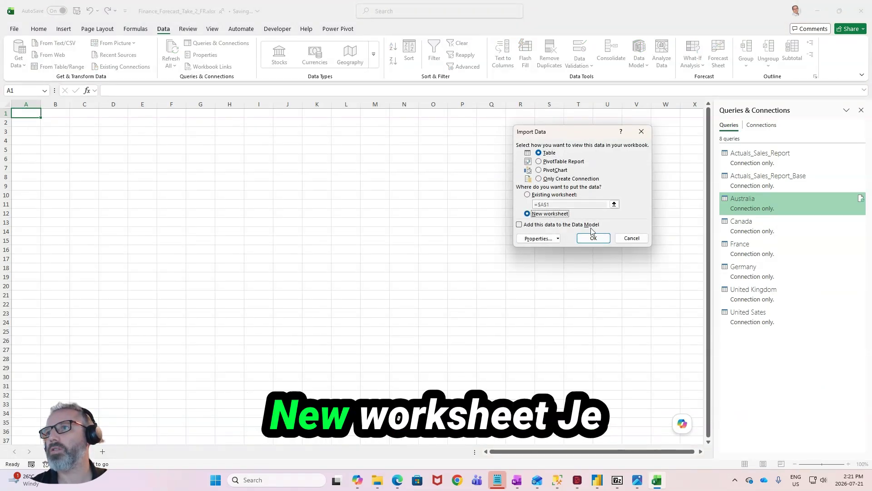
pyautogui.click(593, 237)
# - Load the Canada query as a table on a new worksheet
pyautogui.rightClick(759, 226)
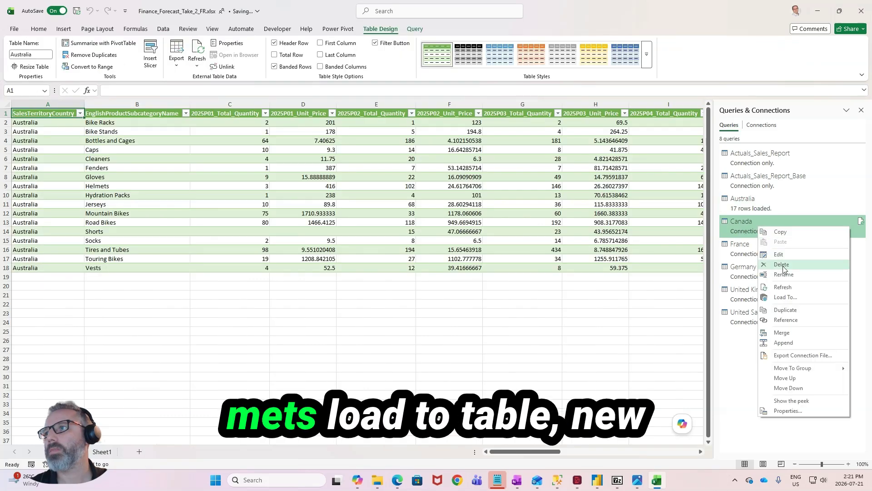
pyautogui.click(785, 297)
pyautogui.click(548, 153)
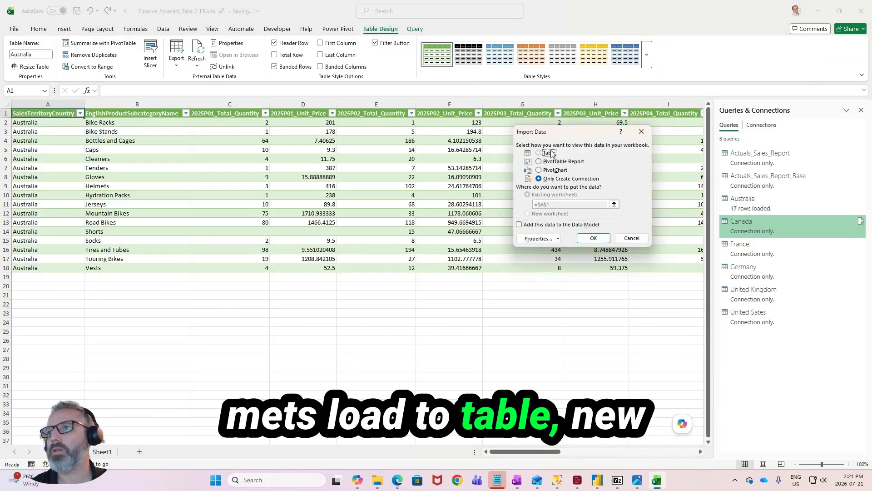
pyautogui.click(549, 215)
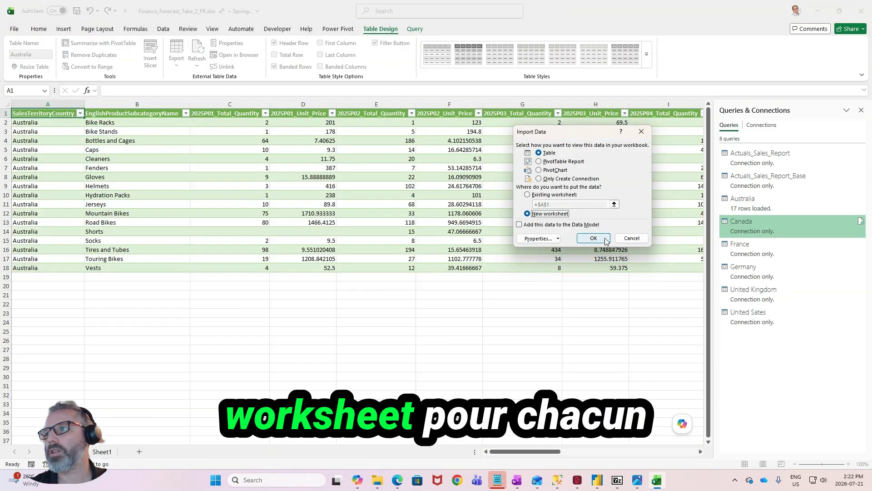
pyautogui.click(606, 239)
# - Load the France query as a table on a new worksheet
pyautogui.rightClick(745, 248)
pyautogui.click(785, 319)
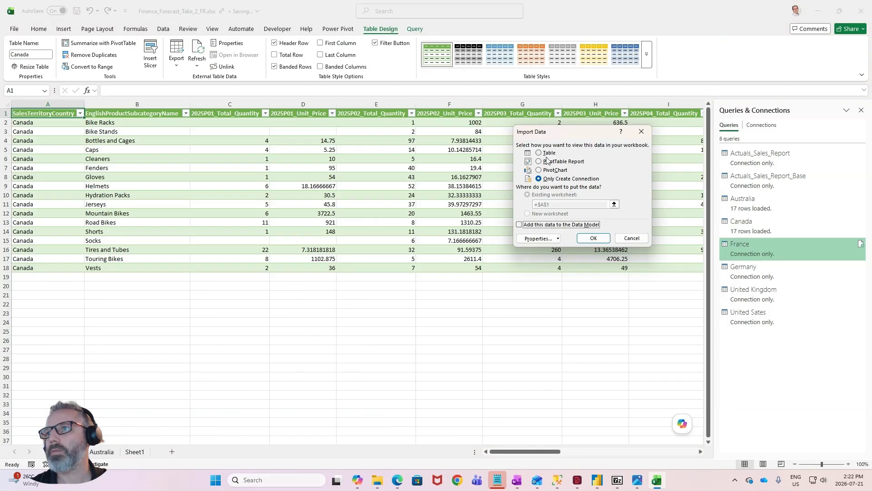
pyautogui.click(548, 153)
pyautogui.click(543, 215)
pyautogui.click(593, 238)
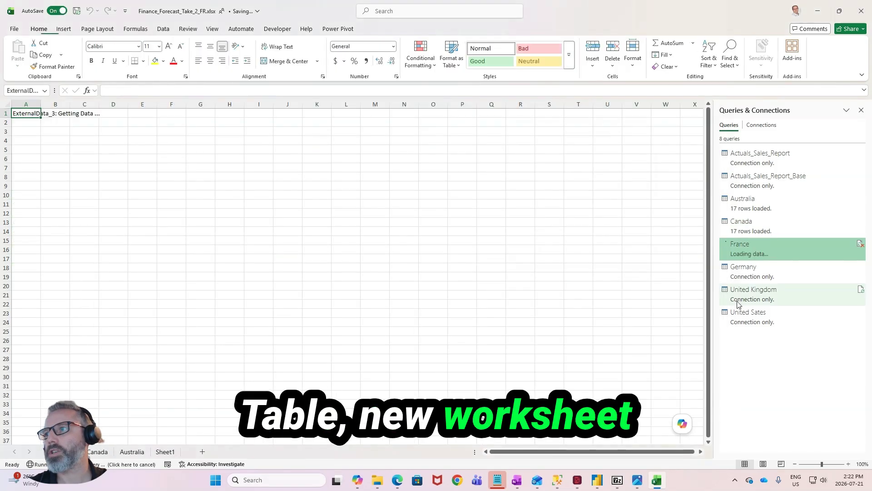
# - Load the Germany, United Kingdom and United Sates queries as tables, each on its own new worksheet
pyautogui.moveTo(745, 272)
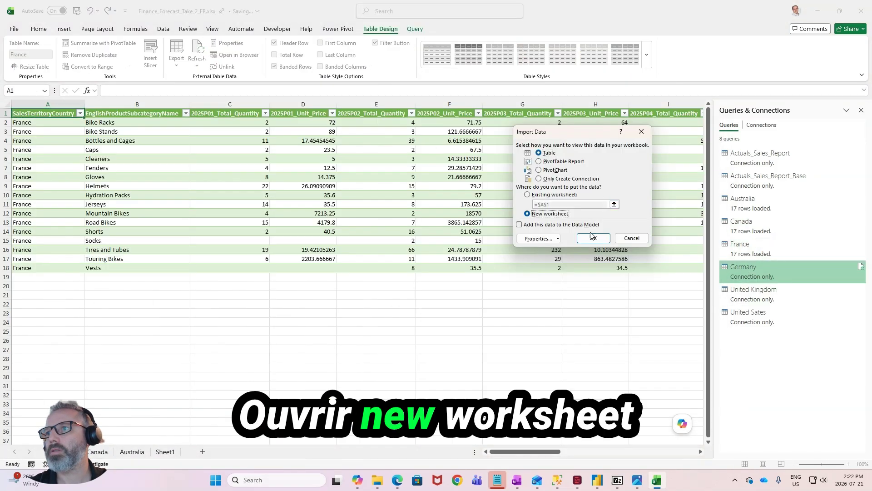
pyautogui.click(596, 238)
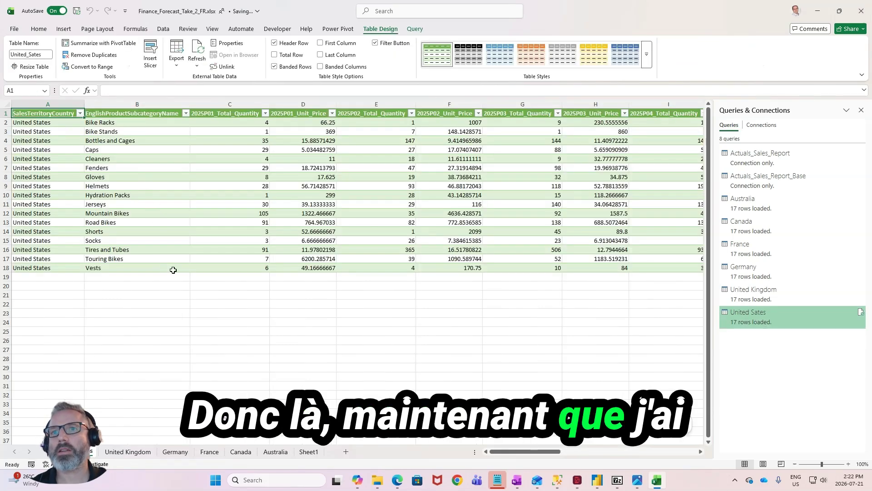
# - Convert the United States and United Kingdom tables to normal ranges, removing their query definitions
pyautogui.click(230, 121)
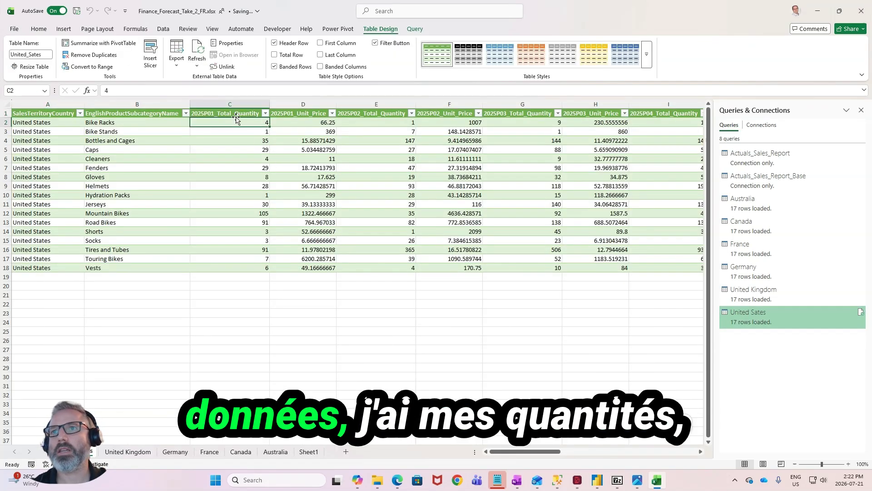
pyautogui.click(296, 121)
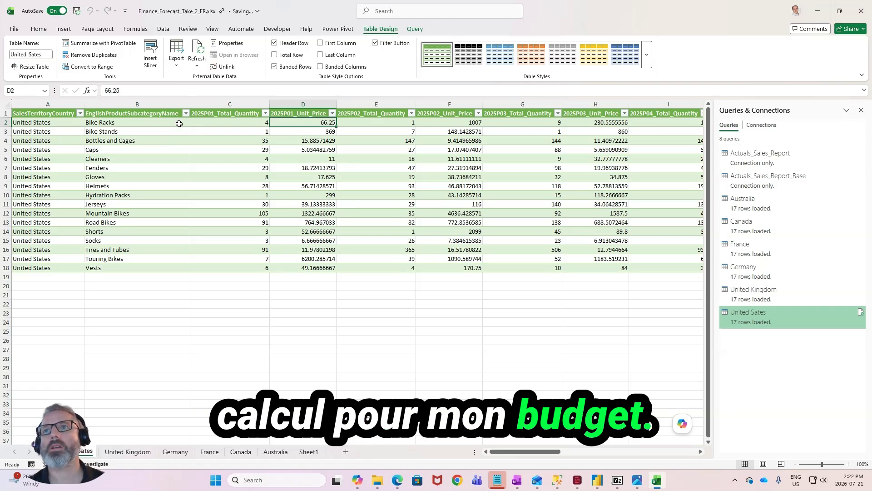
pyautogui.click(90, 67)
pyautogui.press('Return')
pyautogui.click(119, 452)
pyautogui.click(232, 231)
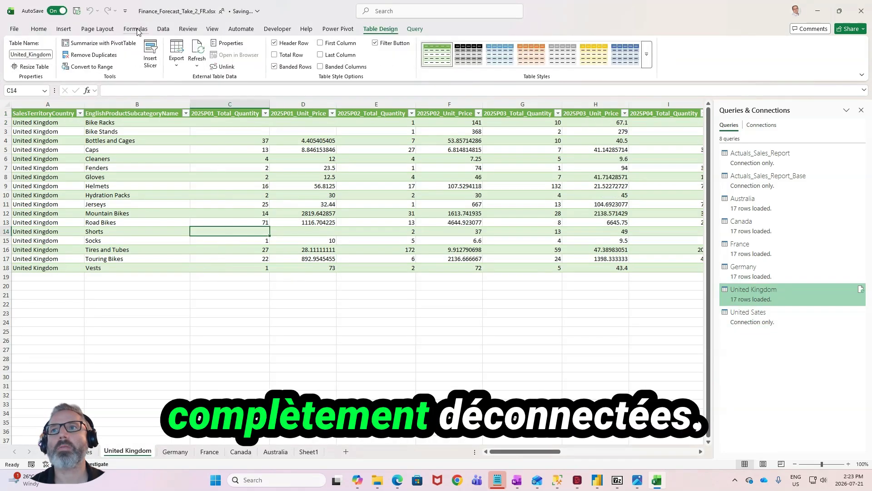
pyautogui.click(93, 67)
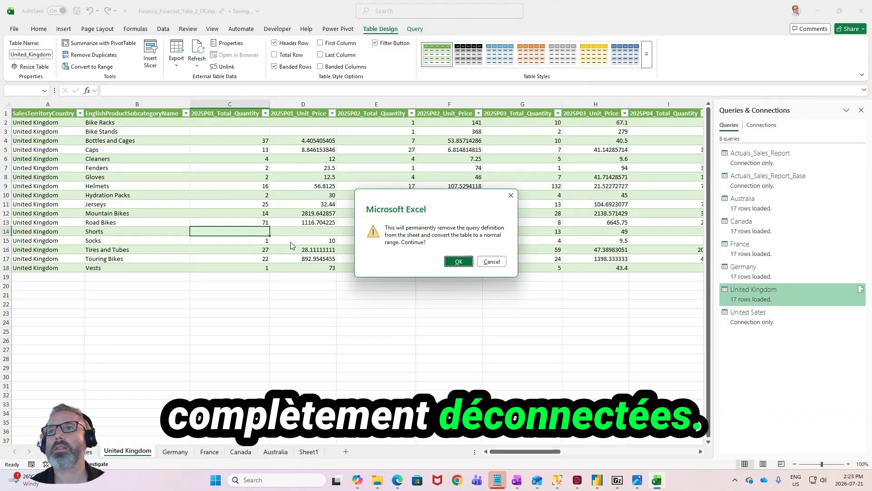
pyautogui.click(455, 262)
# - Convert the Germany and France tables to normal ranges, disconnecting them from their queries
pyautogui.click(175, 451)
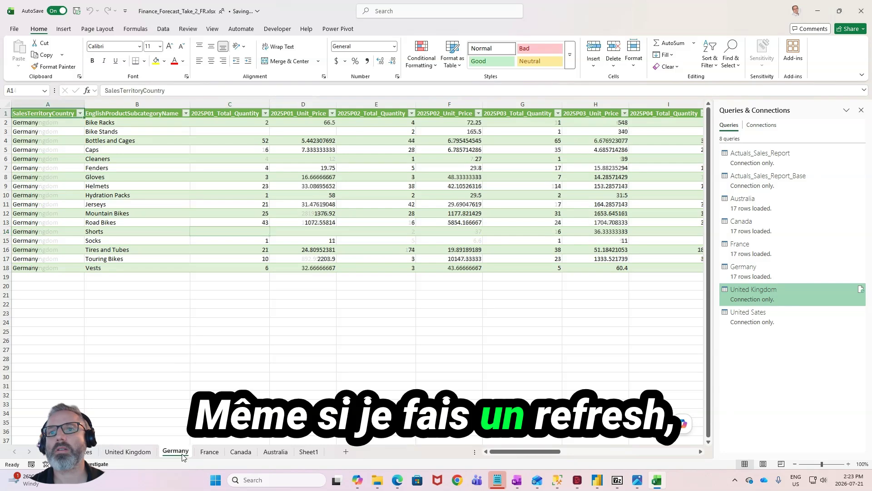
pyautogui.click(303, 186)
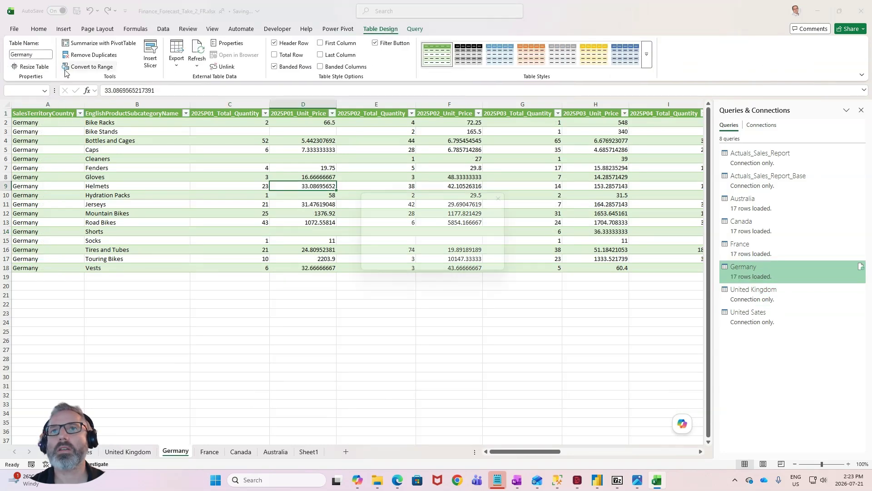
pyautogui.click(89, 67)
pyautogui.click(208, 451)
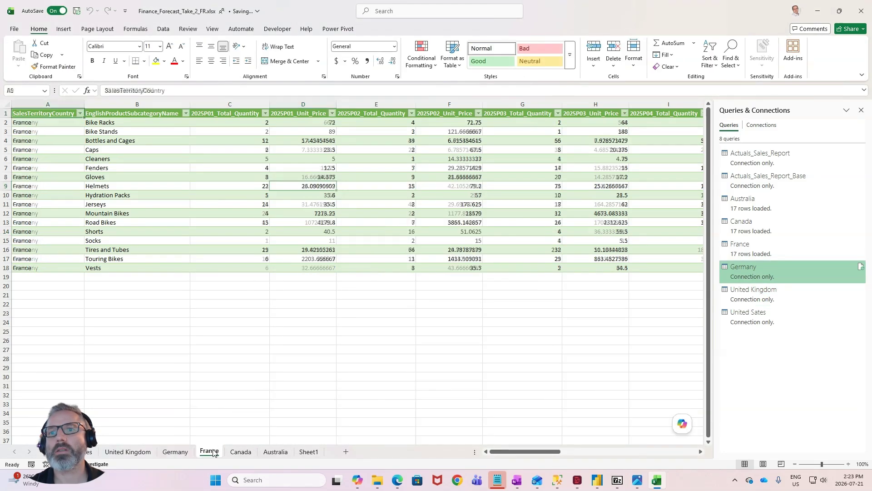
pyautogui.click(277, 203)
pyautogui.click(87, 67)
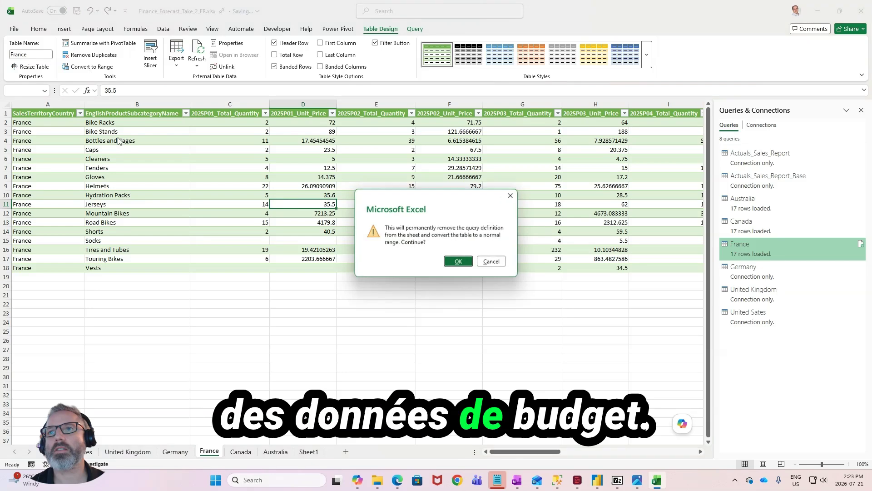
pyautogui.click(455, 262)
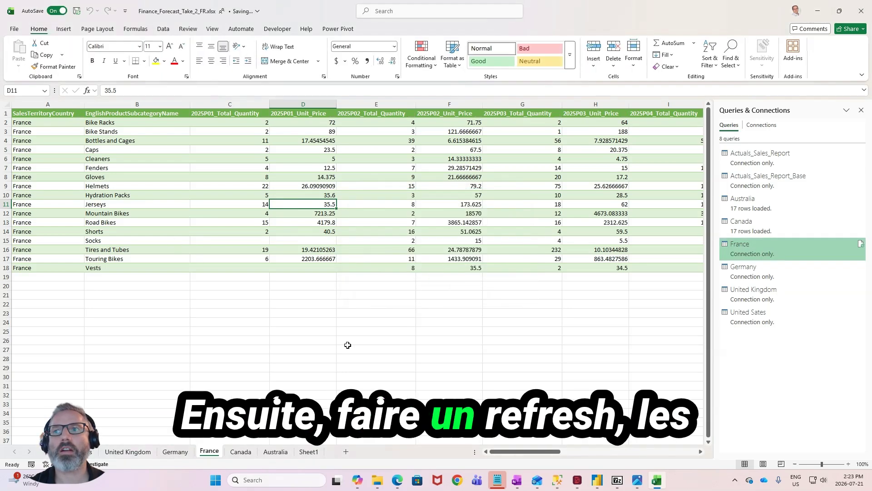
# - Convert the Canada and Australia tables to normal ranges, disconnecting them from their queries
pyautogui.click(240, 451)
pyautogui.click(355, 204)
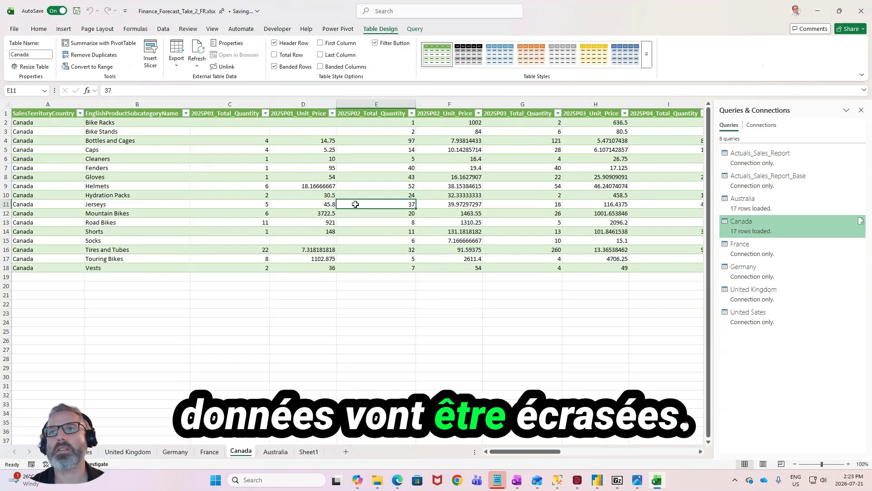
pyautogui.click(98, 67)
pyautogui.click(457, 261)
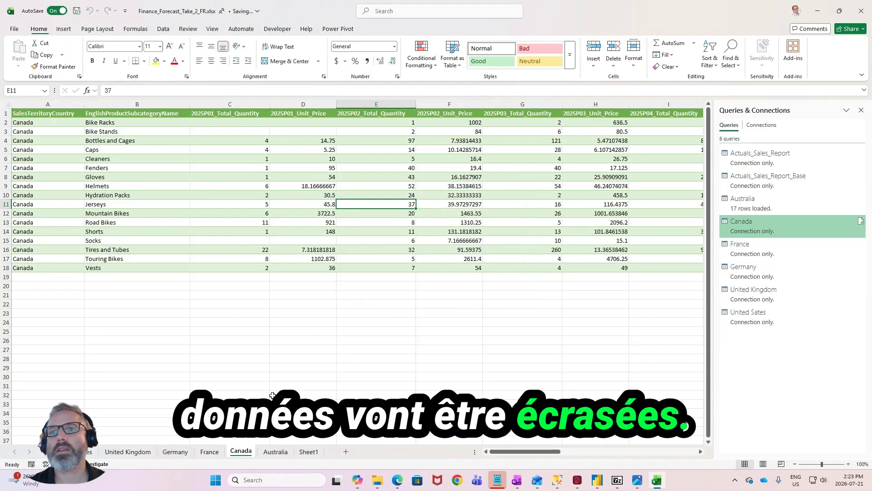
pyautogui.click(276, 451)
pyautogui.click(278, 214)
pyautogui.click(106, 68)
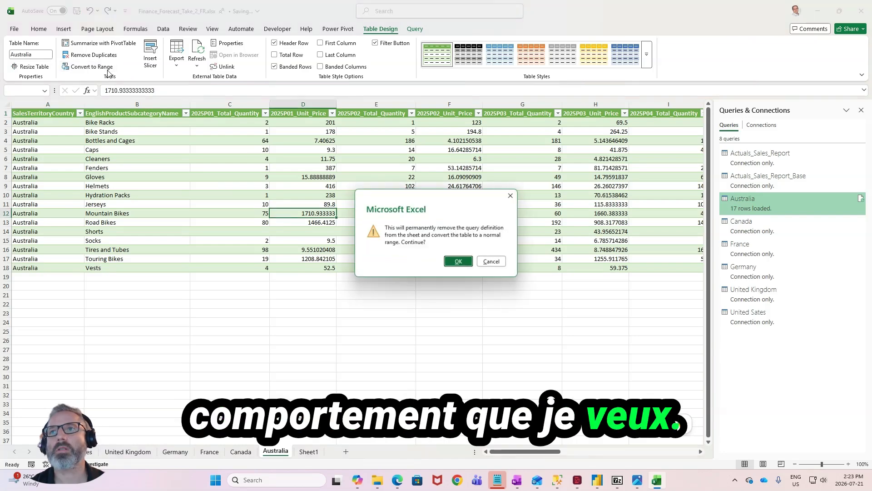
pyautogui.click(461, 262)
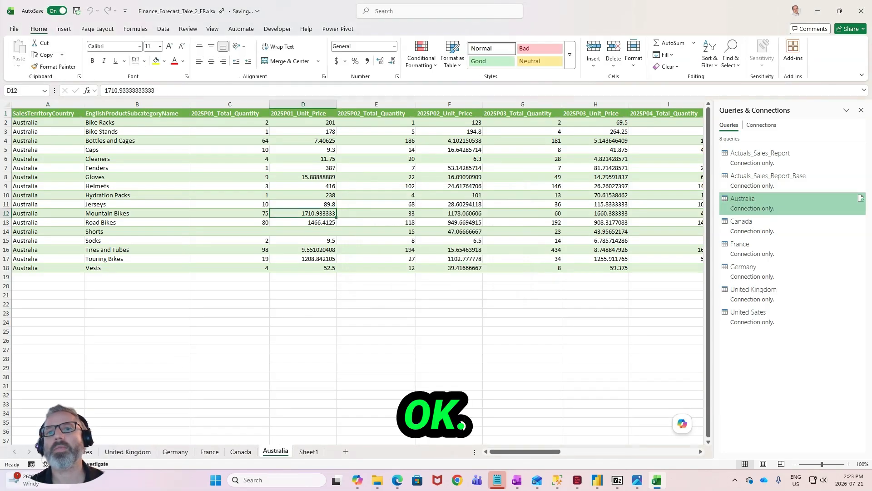
# - On the United States sheet, turn the whole data range into a new table with headers
pyautogui.click(74, 451)
pyautogui.click(145, 159)
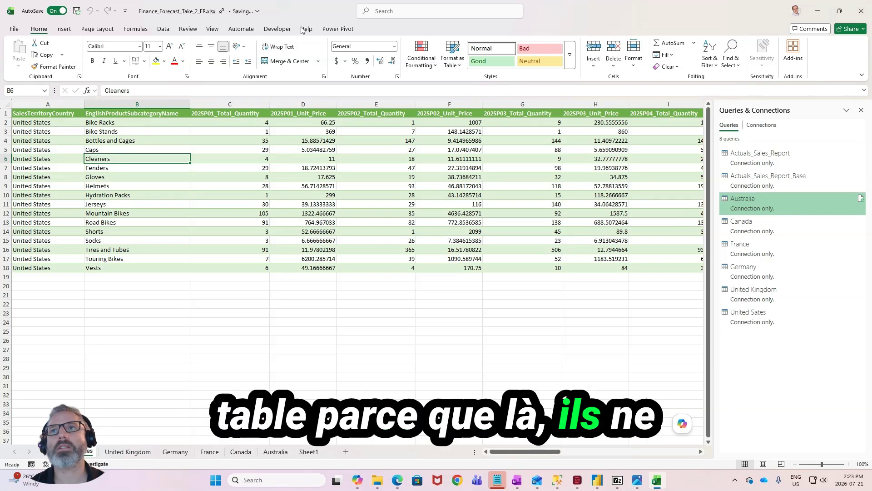
pyautogui.click(64, 29)
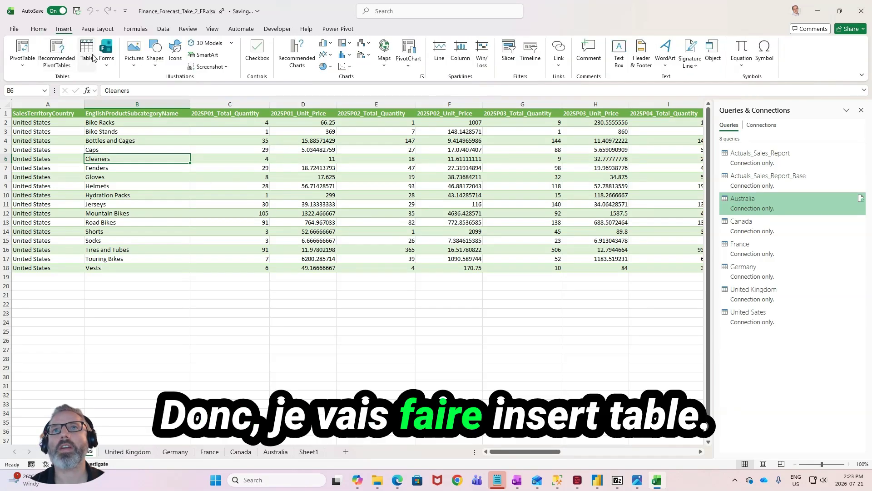
pyautogui.click(82, 59)
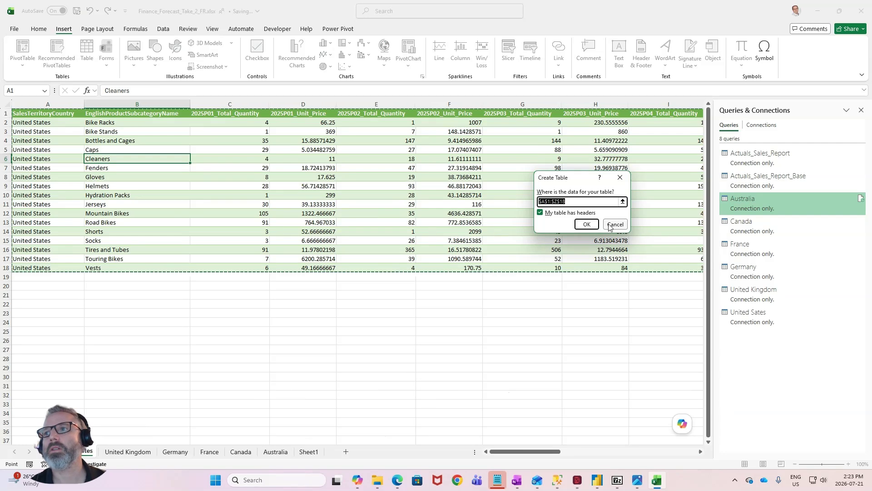
pyautogui.click(585, 224)
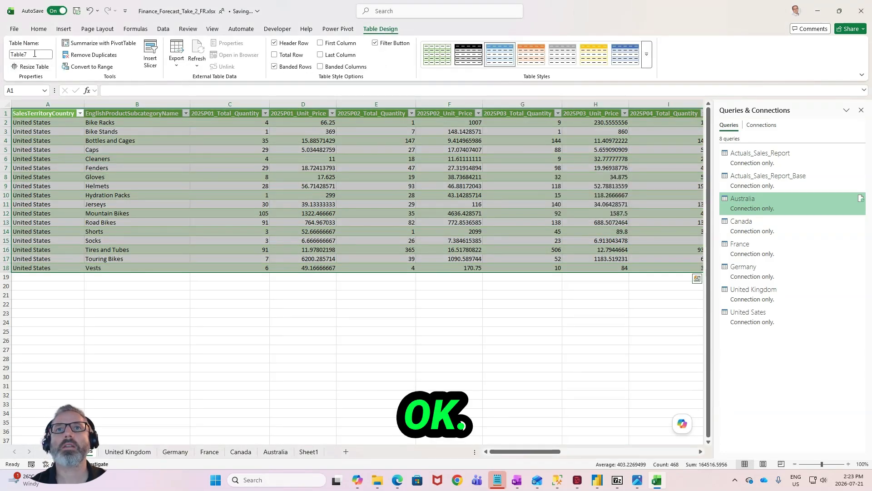
# - Rename the new United States table as Budget_US
pyautogui.click(34, 53)
pyautogui.write('US_')
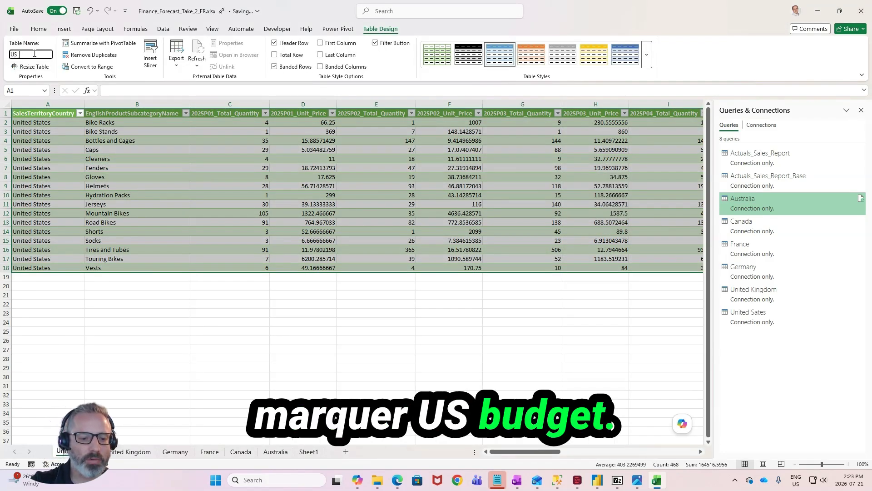
pyautogui.write('B')
pyautogui.press('BackSpace')
pyautogui.press('BackSpace')
pyautogui.press('BackSpace')
pyautogui.press('BackSpace')
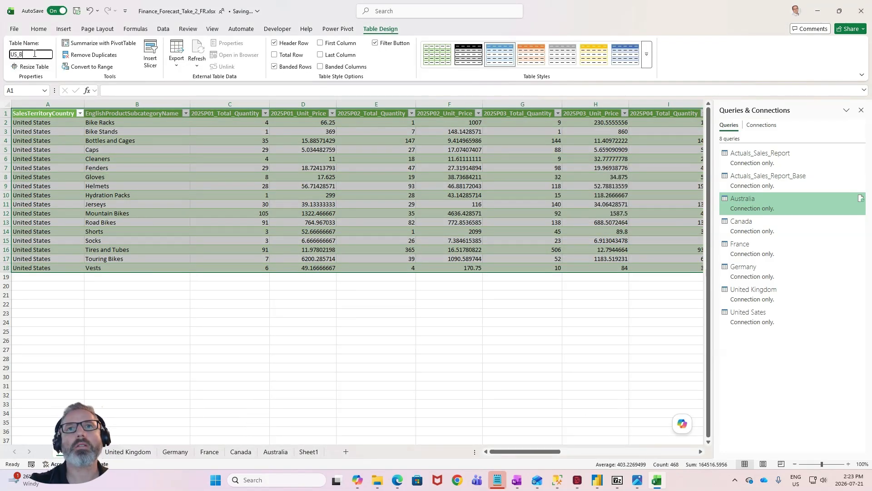
pyautogui.write('Budget_U')
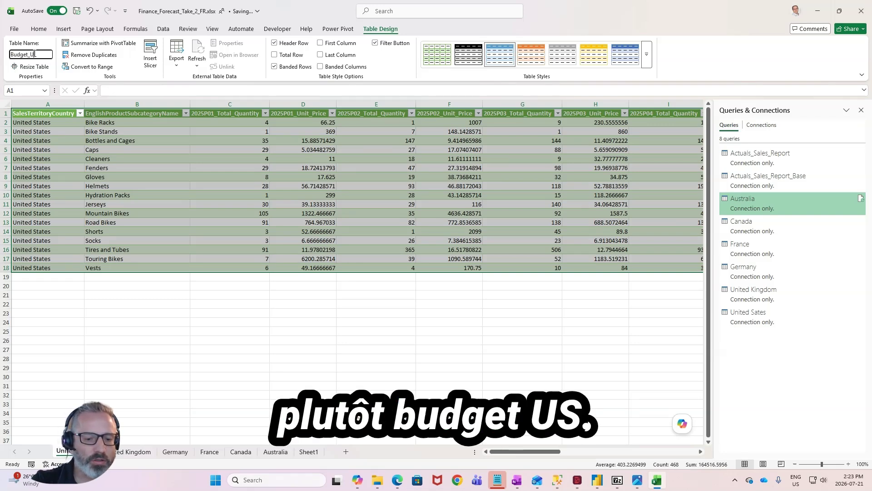
pyautogui.write('S')
pyautogui.press('Return')
# - On the United Kingdom sheet, turn the data range into a table with headers and name it Budget_UK
pyautogui.click(127, 453)
pyautogui.click(129, 231)
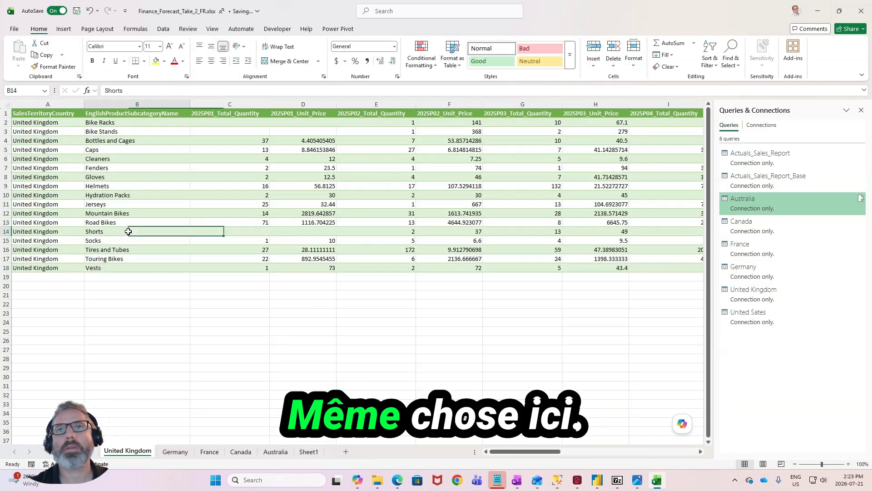
pyautogui.click(64, 29)
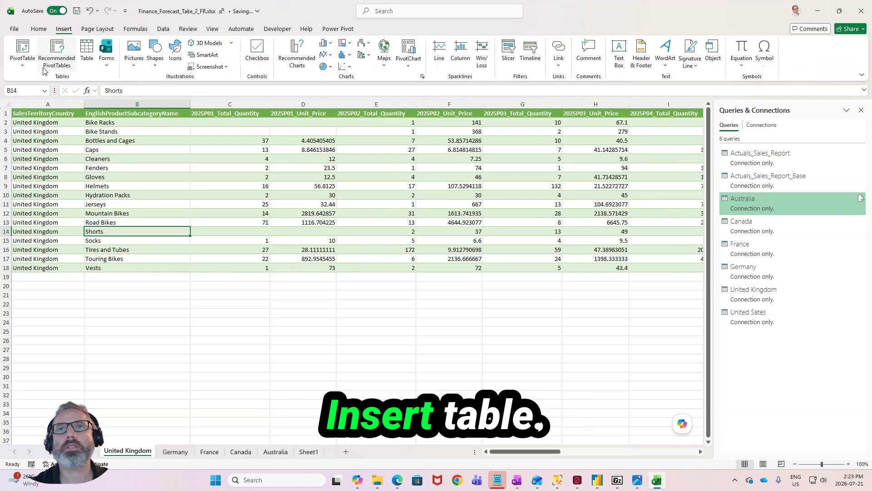
pyautogui.click(22, 57)
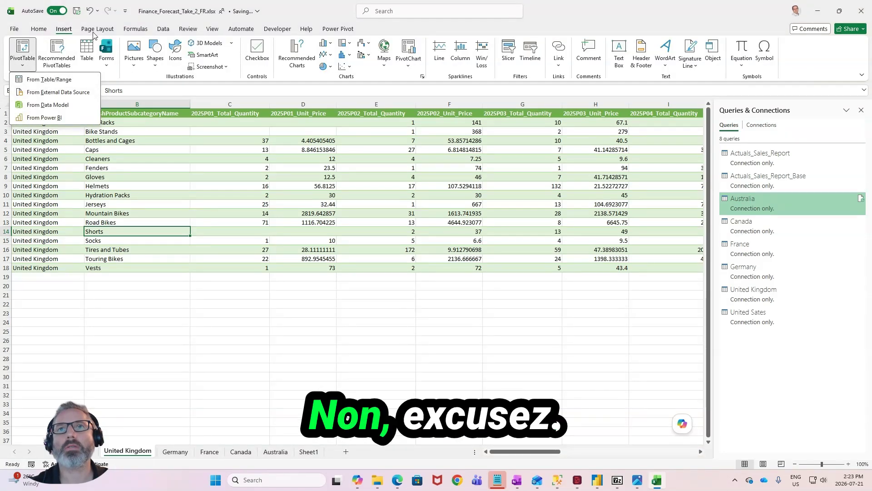
pyautogui.click(85, 50)
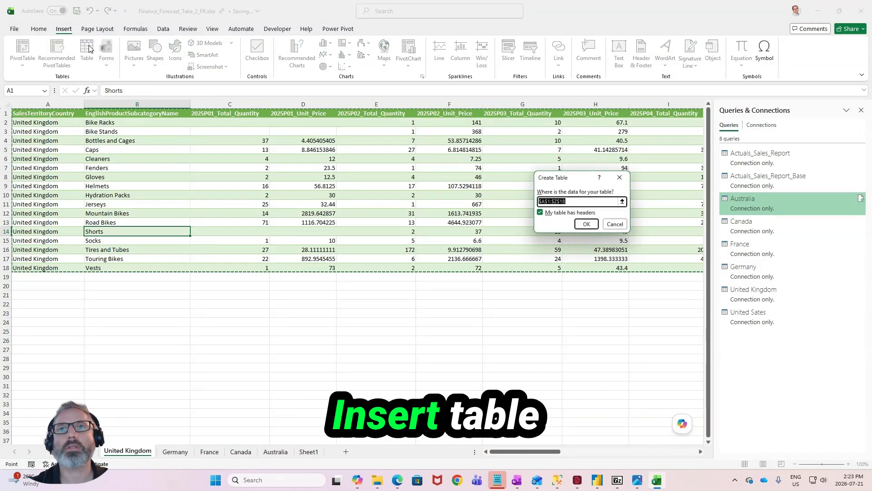
pyautogui.click(586, 224)
pyautogui.click(30, 54)
pyautogui.write('Budget_UK')
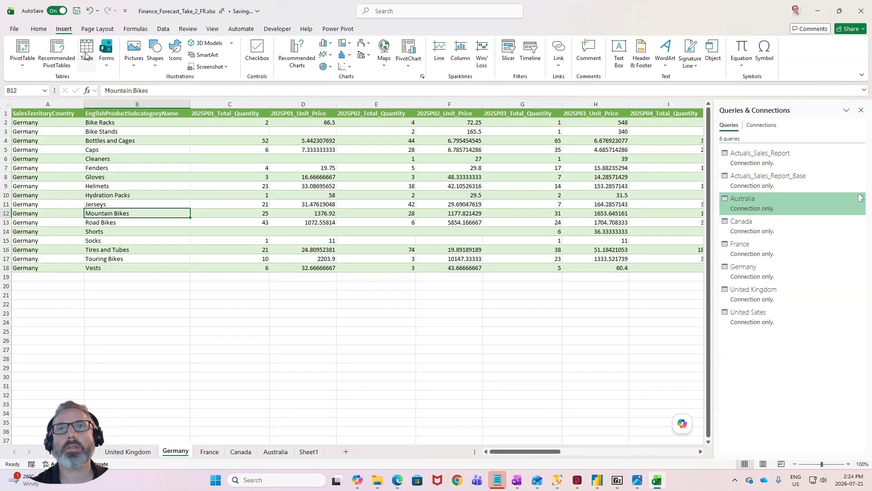
# - On the Germany sheet, turn the data range into a table with headers and give it a Budget_ name for Germany
pyautogui.click(87, 50)
pyautogui.click(586, 225)
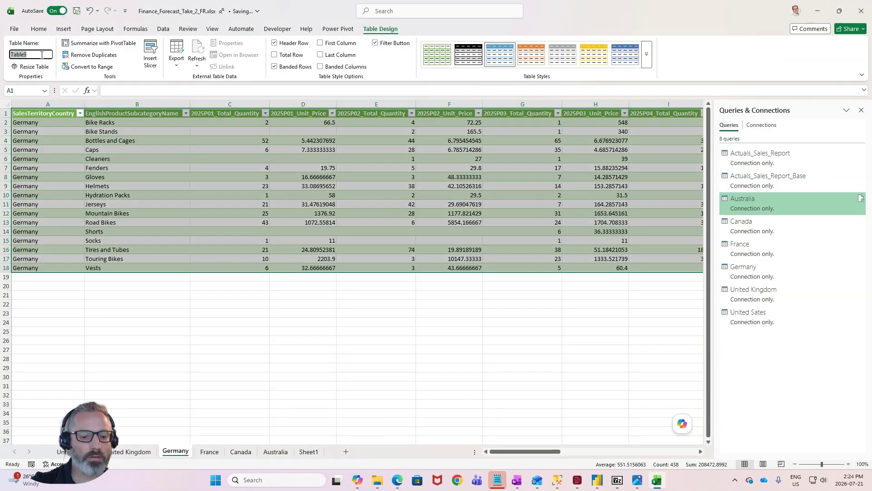
pyautogui.click(41, 55)
pyautogui.write('Budget_Ger')
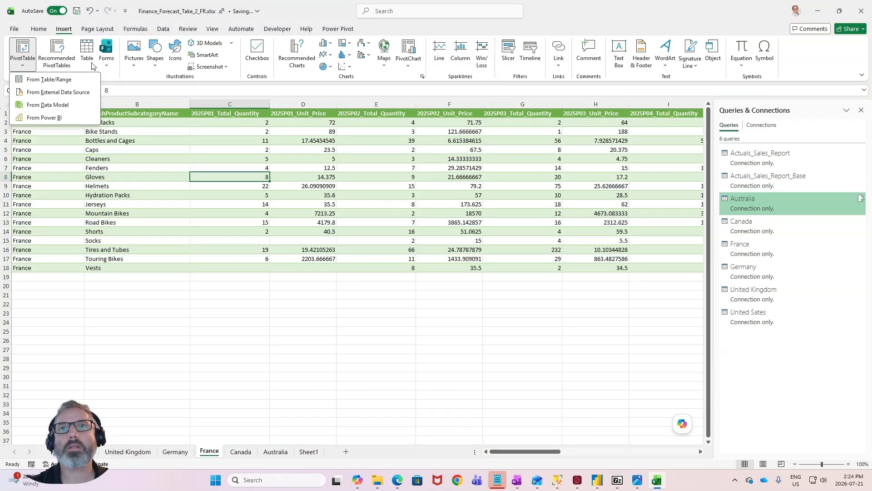
# - Turn the France, Canada and Australia ranges into tables named with Budget_ plus the country, such as Budget_France and Budget_Australia
pyautogui.click(86, 50)
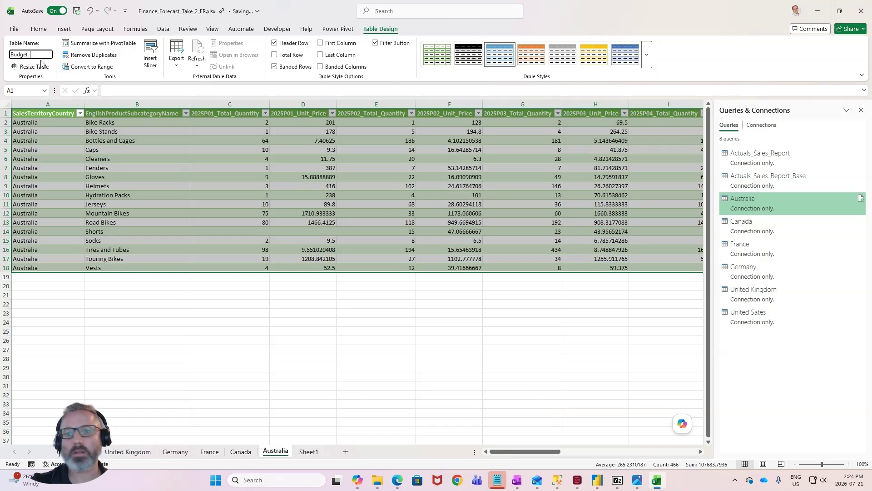
pyautogui.write('Australia')
pyautogui.press('Return')
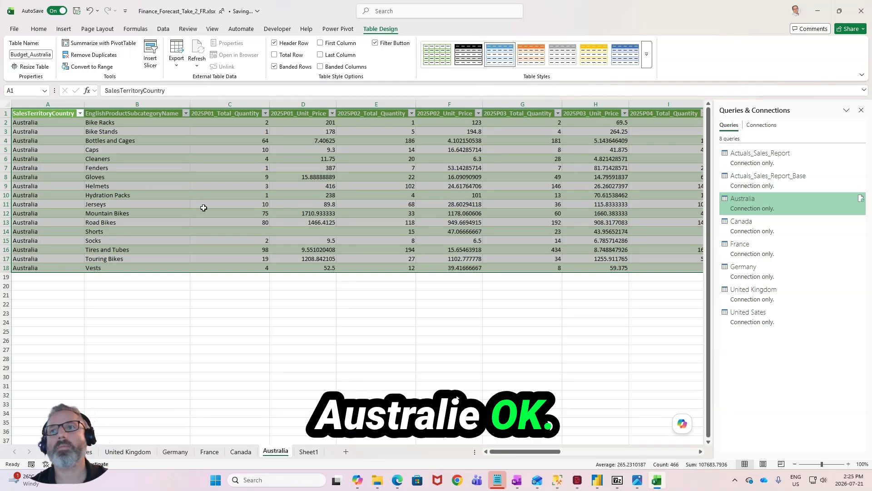
# - In the Australia table's period column headers, from C1 to the last column, replace all occurrences of 2025 with 2026
pyautogui.click(245, 149)
pyautogui.click(307, 147)
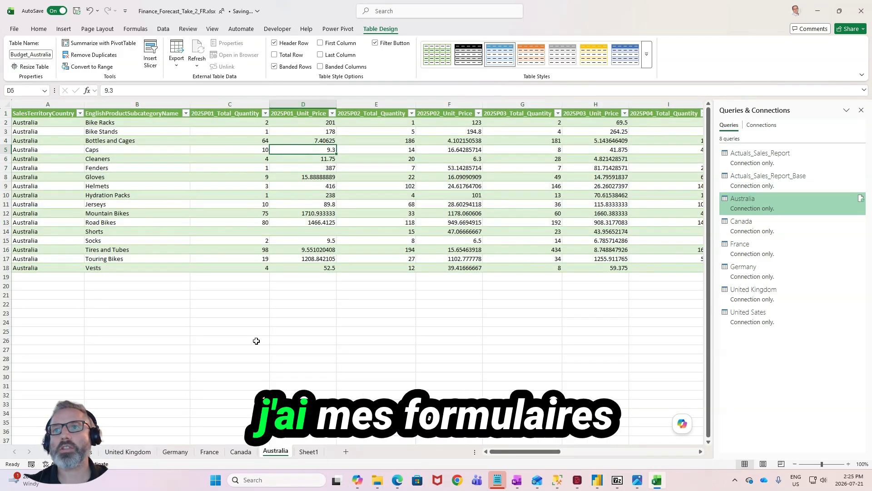
pyautogui.click(217, 114)
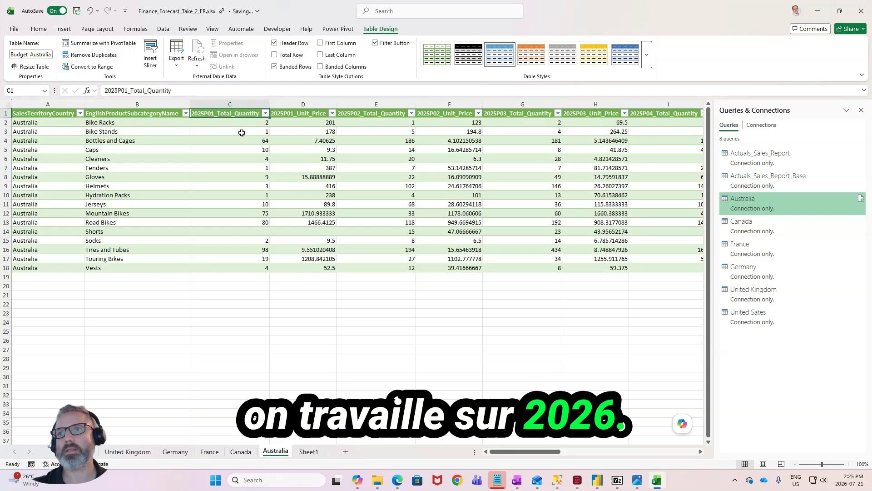
pyautogui.hotkey('shift', 'Right')
pyautogui.hotkey('shift', 'Right')
pyautogui.hotkey('shift', 'Right')
pyautogui.hotkey('shift', 'Right')
pyautogui.hotkey('shift', 'Right')
pyautogui.hotkey('shift', 'Right')
pyautogui.hotkey('shift', 'Right')
pyautogui.hotkey('shift', 'Right')
pyautogui.hotkey('shift', 'Right')
pyautogui.hotkey('shift', 'Right')
pyautogui.hotkey('shift', 'Right')
pyautogui.hotkey('shift', 'Right')
pyautogui.hotkey('shift', 'Right')
pyautogui.hotkey('shift', 'Right')
pyautogui.hotkey('shift', 'Right')
pyautogui.hotkey('shift', 'Right')
pyautogui.hotkey('shift', 'Right')
pyautogui.hotkey('shift', 'Right')
pyautogui.hotkey('shift', 'Right')
pyautogui.hotkey('shift', 'Right')
pyautogui.hotkey('shift', 'Right')
pyautogui.hotkey('shift', 'Right')
pyautogui.hotkey('shift', 'Right')
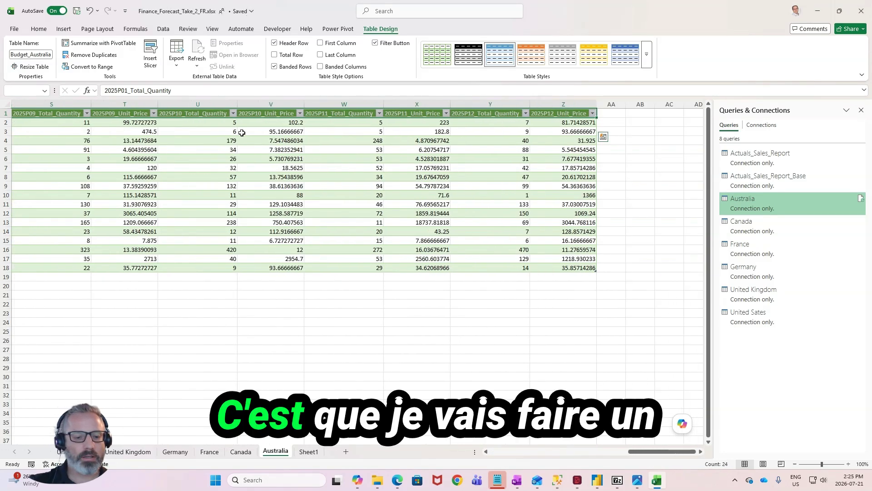
pyautogui.hotkey('ctrl', 'h')
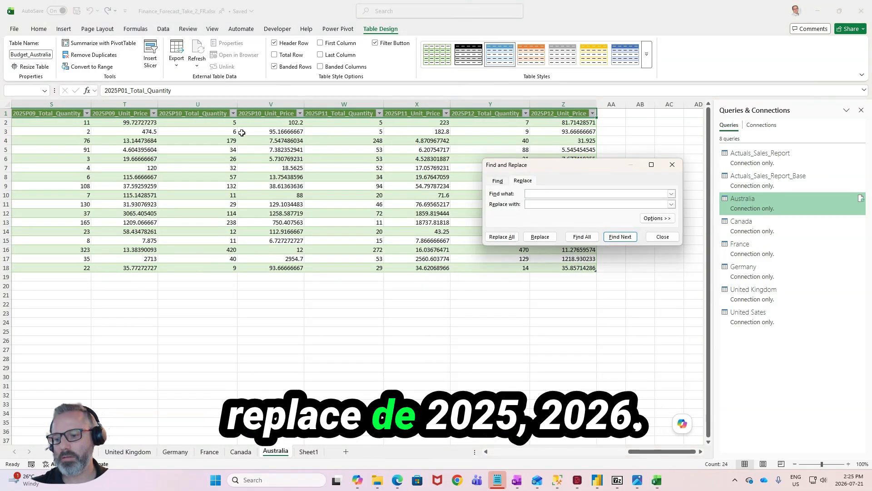
pyautogui.write('2026')
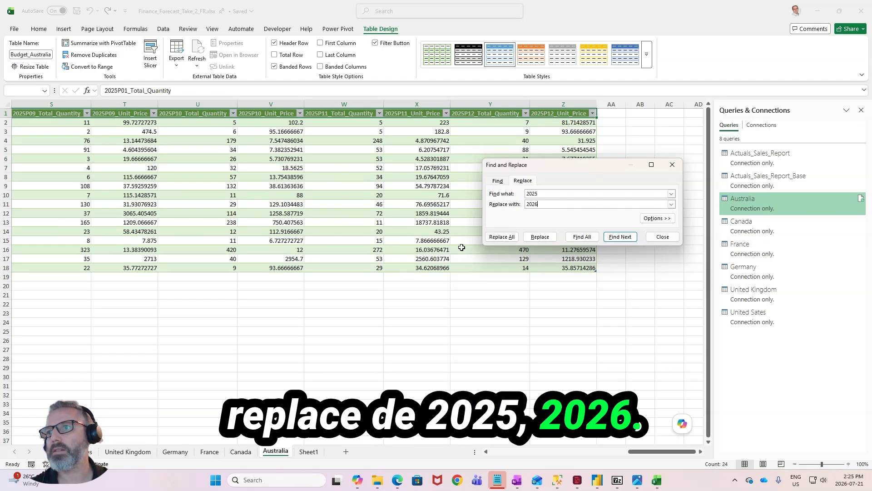
pyautogui.click(501, 236)
pyautogui.click(647, 230)
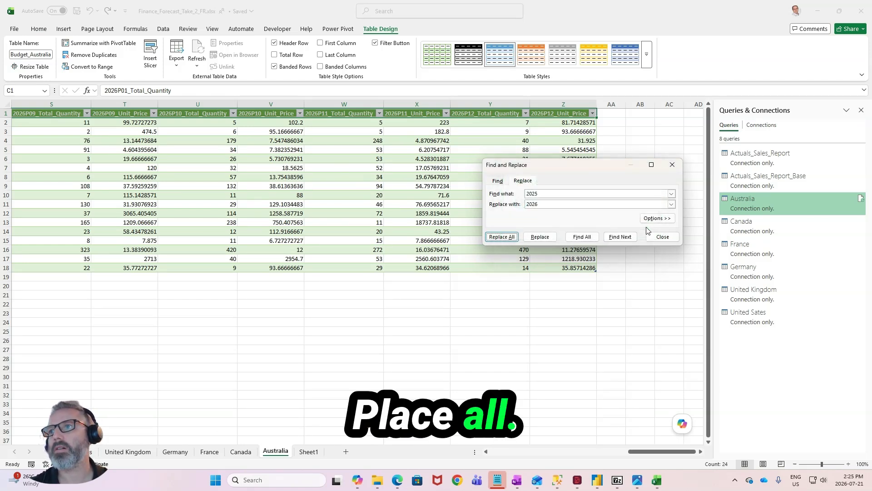
pyautogui.click(662, 237)
# - Copy the Australia table's 2026 period headers over the matching headers of the other country tables, starting at C1
pyautogui.hotkey('ctrl', 'c')
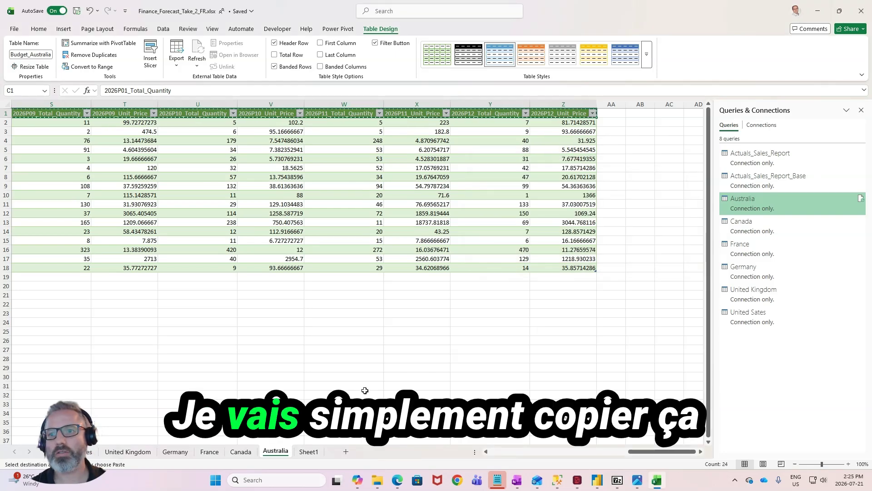
pyautogui.click(240, 451)
pyautogui.click(204, 114)
pyautogui.hotkey('ctrl', 'v')
pyautogui.click(210, 451)
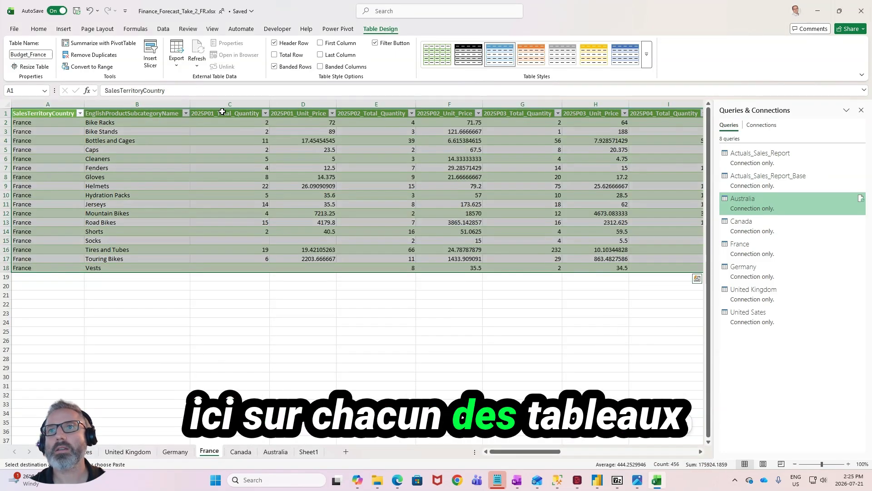
pyautogui.click(223, 113)
pyautogui.hotkey('ctrl', 'v')
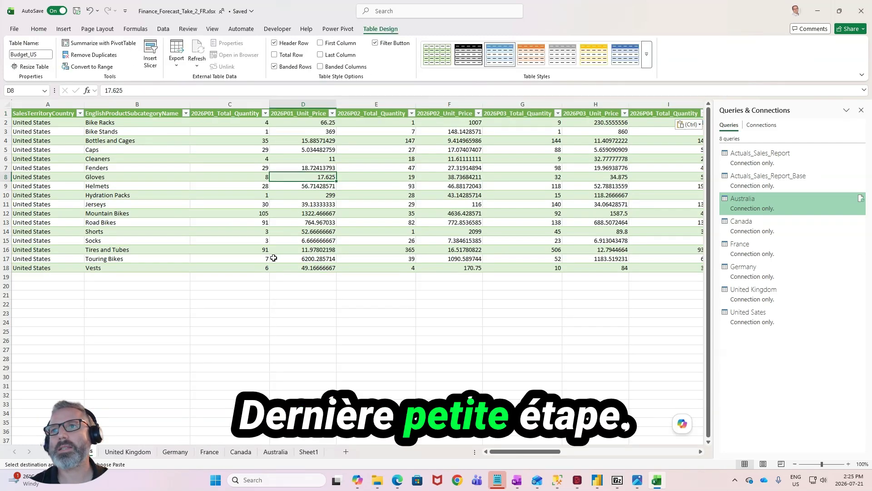
pyautogui.moveTo(302, 124); pyautogui.dragTo(291, 267)
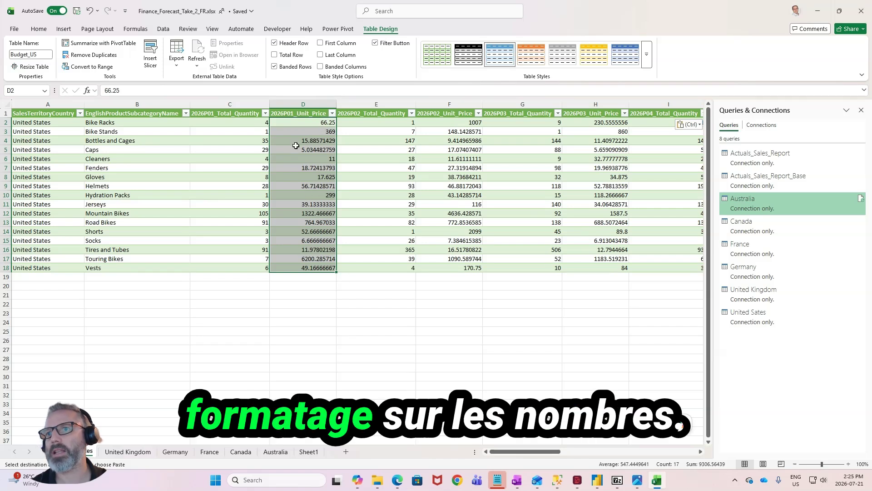
pyautogui.moveTo(451, 117); pyautogui.dragTo(450, 268)
pyautogui.click(609, 125)
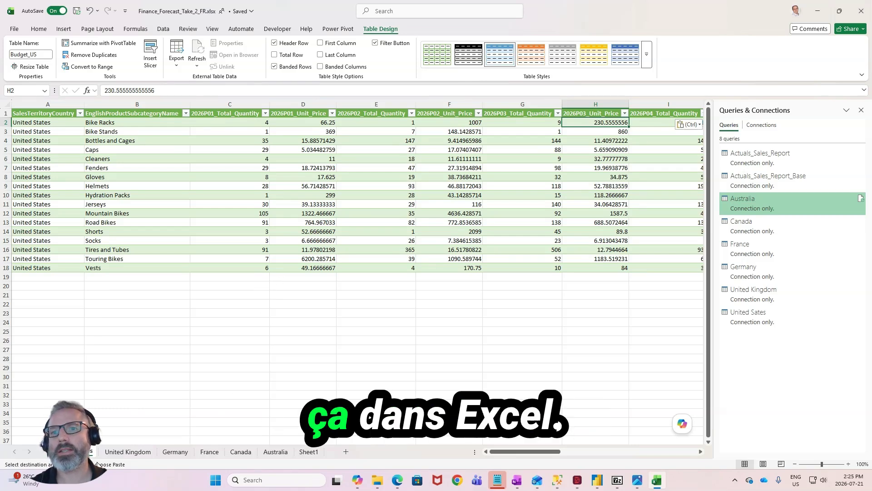
# - Group the six country worksheets, United States through Australia, so edits apply to all of them
pyautogui.keyDown('ctrl'); pyautogui.click(126, 452); pyautogui.keyUp('ctrl')
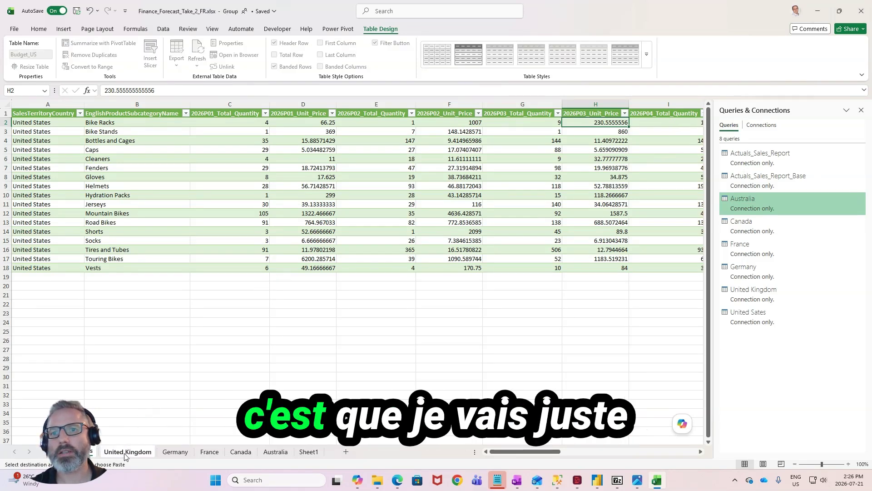
pyautogui.keyDown('ctrl'); pyautogui.click(187, 452); pyautogui.keyUp('ctrl')
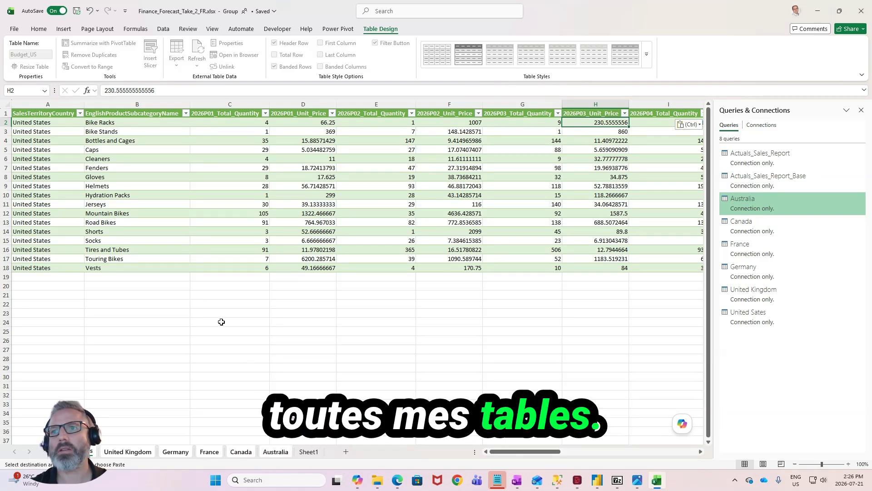
# - Apply the Comma number style to all twelve Unit_Price columns, 2026P01 to 2026P12, across the grouped country sheets
pyautogui.keyDown('ctrl'); pyautogui.scroll(-3, 222, 322); pyautogui.keyUp('ctrl')
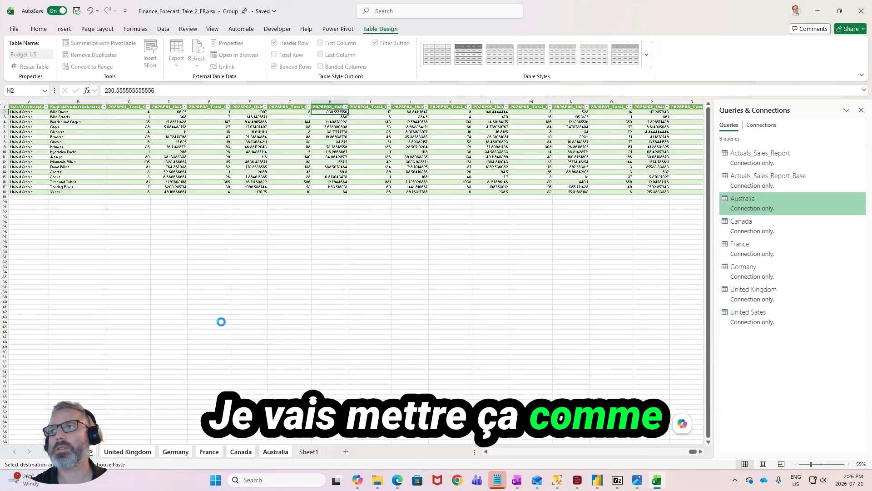
pyautogui.keyDown('ctrl'); pyautogui.scroll(-1, 221, 322); pyautogui.keyUp('ctrl')
pyautogui.keyDown('ctrl'); pyautogui.scroll(-1, 221, 322); pyautogui.keyUp('ctrl')
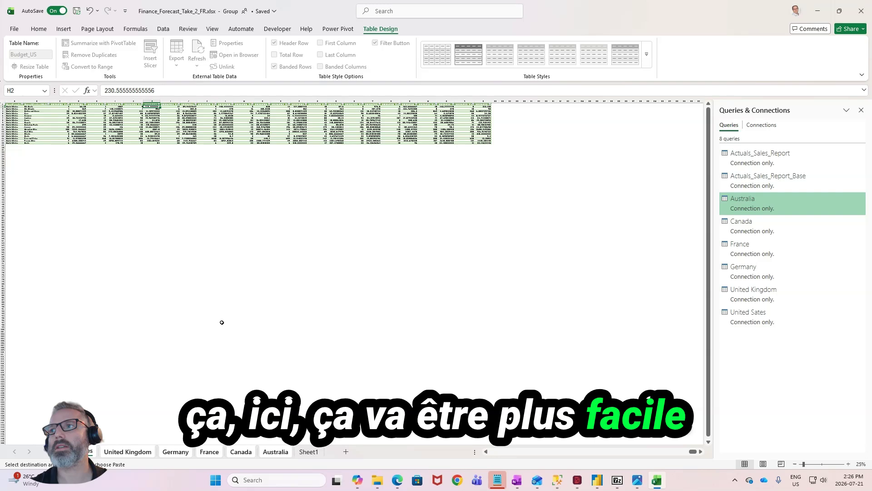
pyautogui.click(78, 101)
pyautogui.keyDown('ctrl'); pyautogui.click(115, 102); pyautogui.keyUp('ctrl')
pyautogui.keyDown('ctrl'); pyautogui.click(151, 101); pyautogui.keyUp('ctrl')
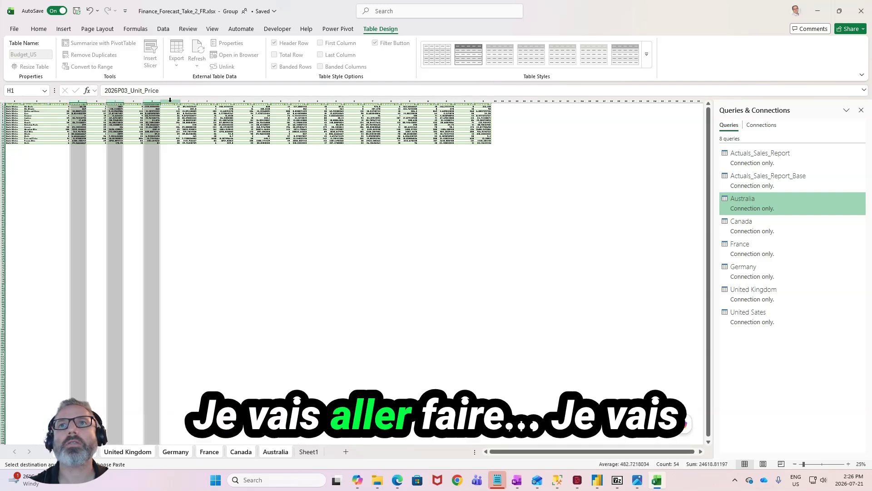
pyautogui.keyDown('ctrl'); pyautogui.click(190, 100); pyautogui.keyUp('ctrl')
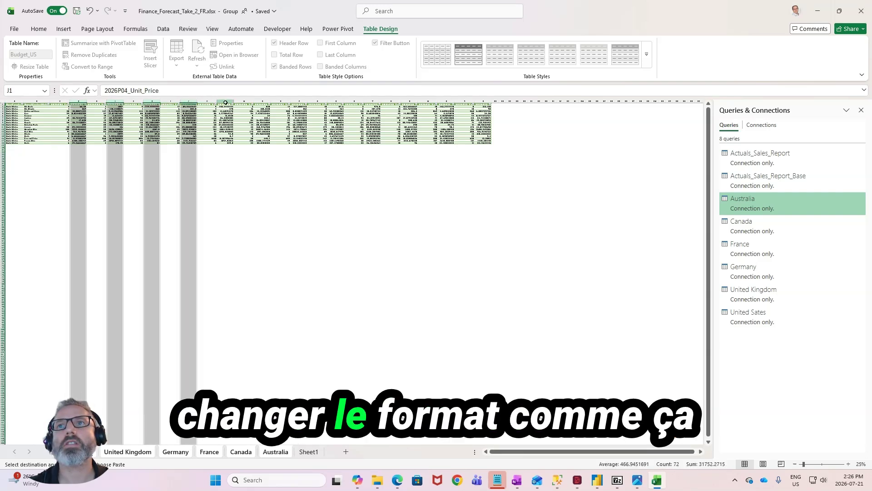
pyautogui.keyDown('ctrl'); pyautogui.click(225, 101); pyautogui.keyUp('ctrl')
pyautogui.keyDown('ctrl'); pyautogui.click(262, 100); pyautogui.keyUp('ctrl')
pyautogui.keyDown('ctrl'); pyautogui.click(299, 101); pyautogui.keyUp('ctrl')
pyautogui.keyDown('ctrl'); pyautogui.click(336, 100); pyautogui.keyUp('ctrl')
pyautogui.keyDown('ctrl'); pyautogui.click(373, 100); pyautogui.keyUp('ctrl')
pyautogui.keyDown('ctrl'); pyautogui.click(410, 101); pyautogui.keyUp('ctrl')
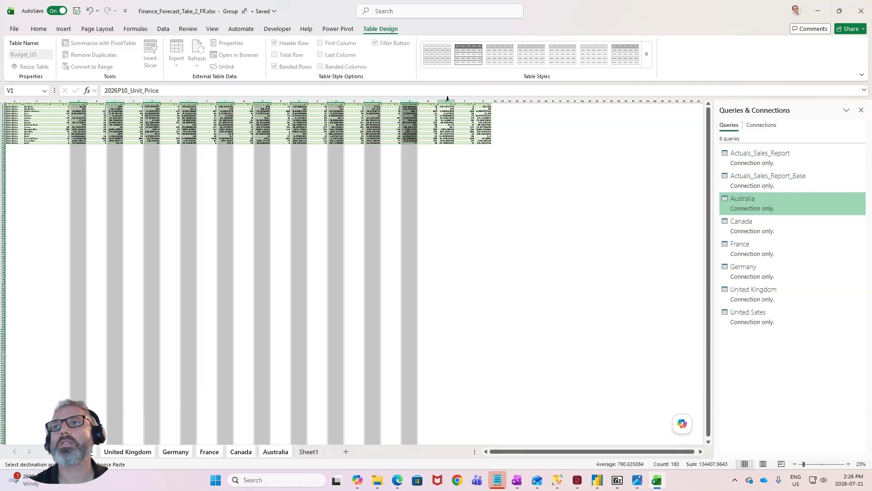
pyautogui.keyDown('ctrl'); pyautogui.click(446, 100); pyautogui.keyUp('ctrl')
pyautogui.keyDown('ctrl'); pyautogui.click(481, 100); pyautogui.keyUp('ctrl')
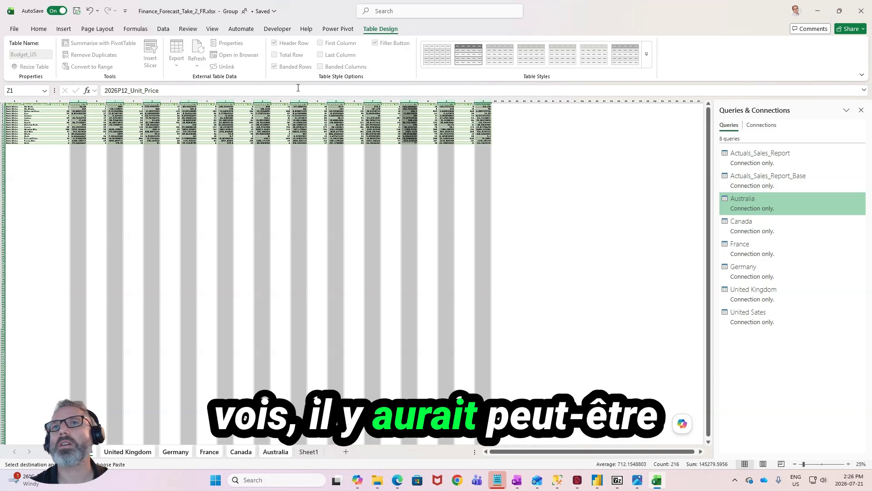
pyautogui.click(36, 29)
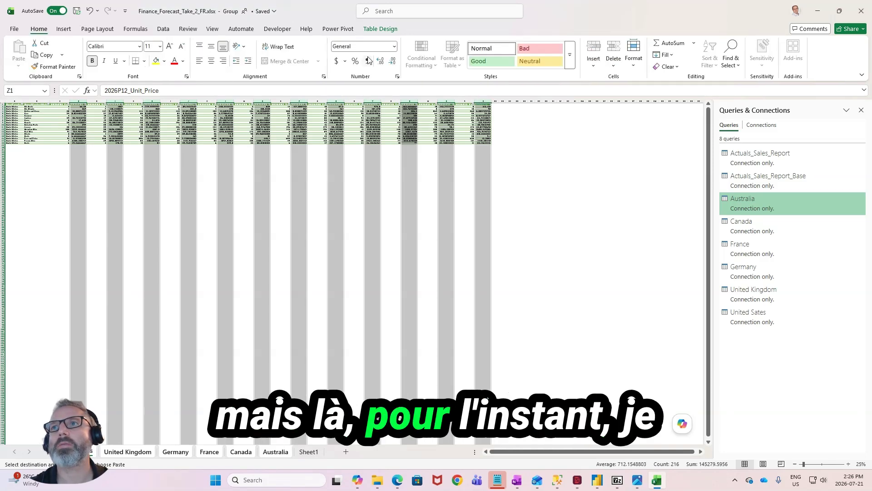
pyautogui.click(368, 61)
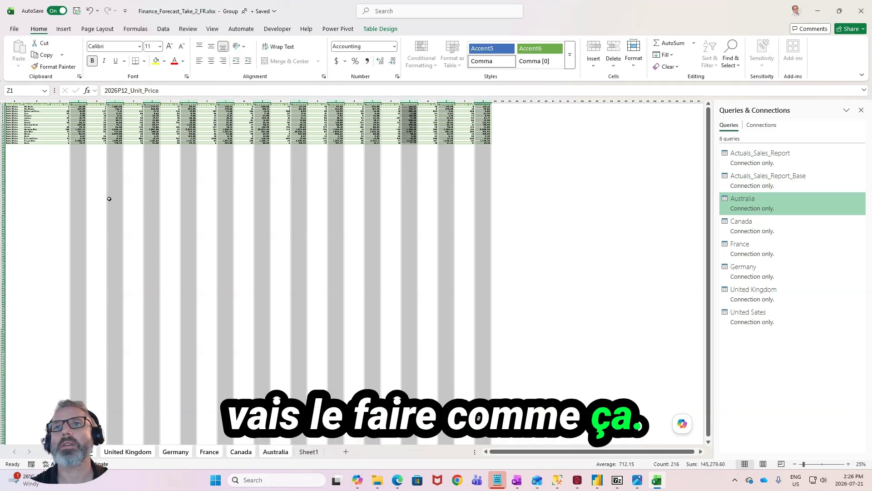
pyautogui.keyDown('ctrl'); pyautogui.scroll(5, 64, 189); pyautogui.keyUp('ctrl')
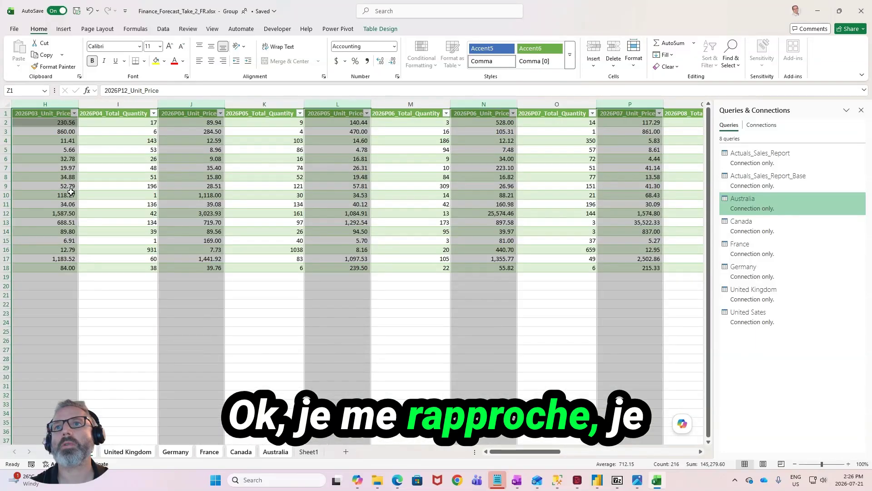
pyautogui.click(144, 307)
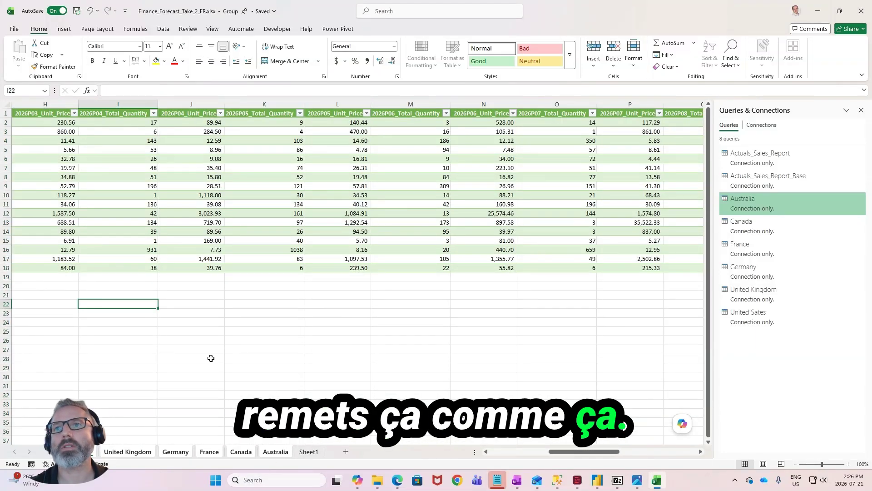
# - Ungroup the country worksheets and check the headers and number formats on the Australia sheet
pyautogui.click(218, 341)
pyautogui.click(308, 452)
pyautogui.click(274, 451)
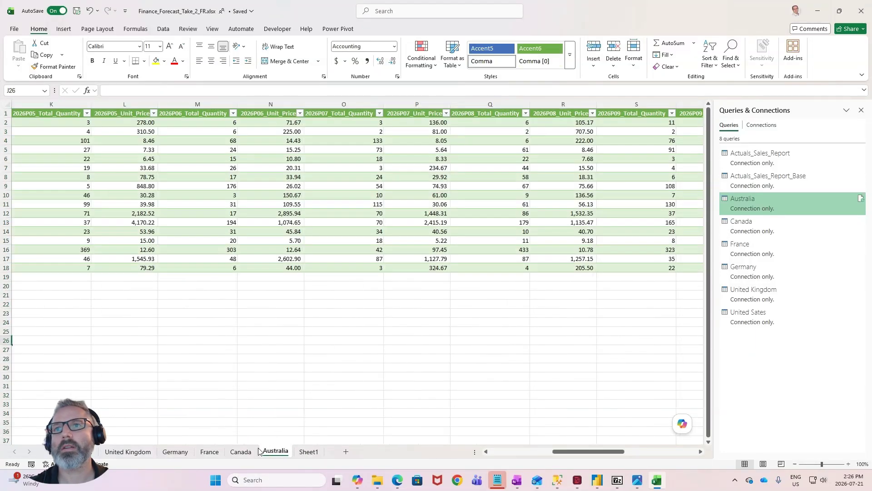
pyautogui.moveTo(607, 451); pyautogui.dragTo(423, 453)
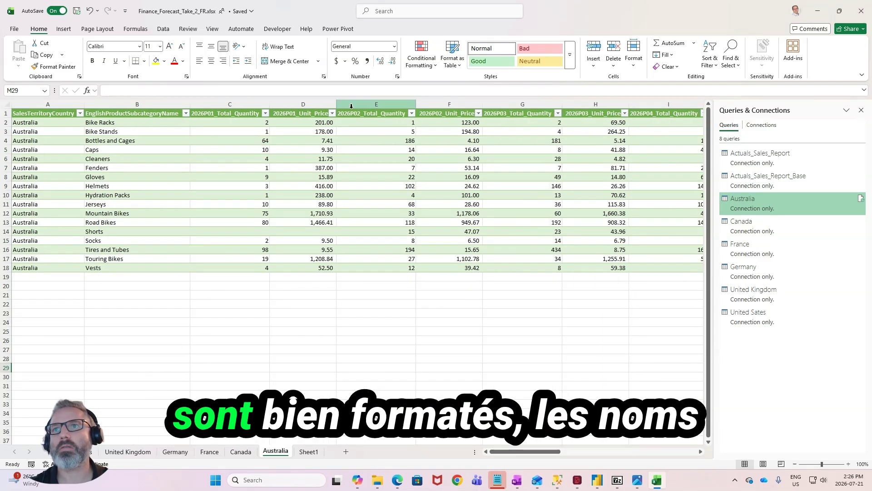
pyautogui.click(265, 180)
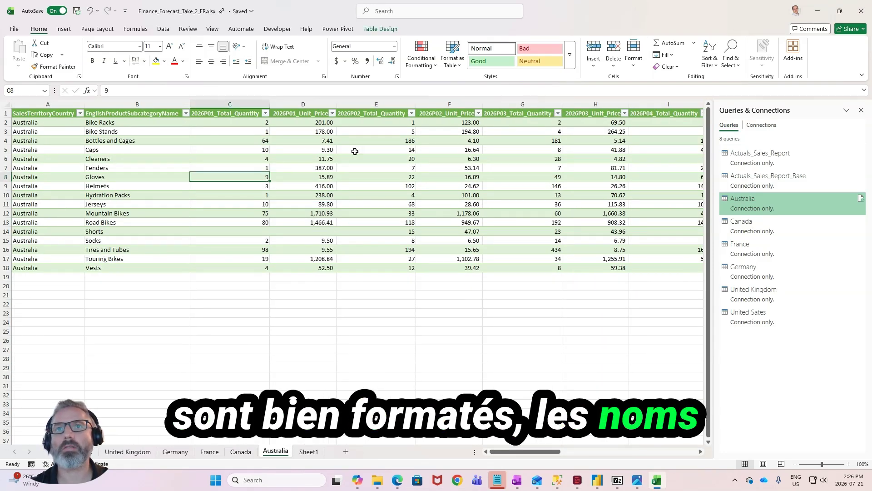
pyautogui.click(217, 259)
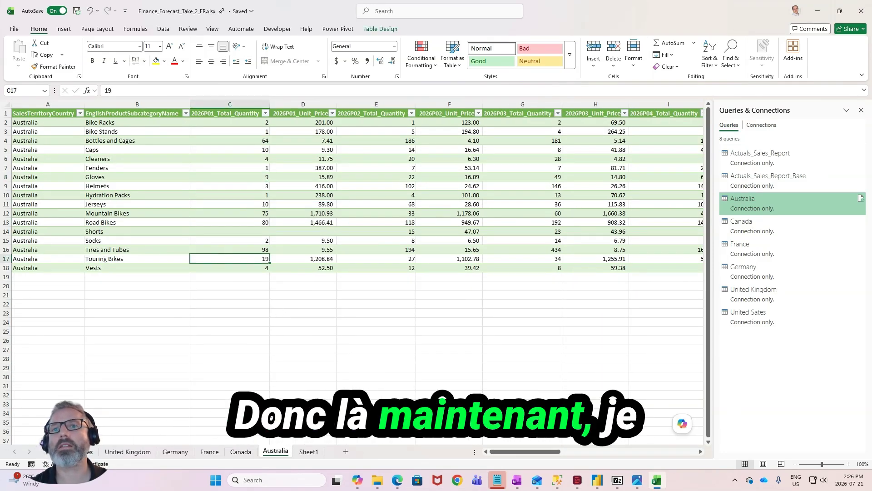
# - Create a Power Query query from the 2026 budget table on the United States sheet
pyautogui.click(82, 451)
pyautogui.click(183, 185)
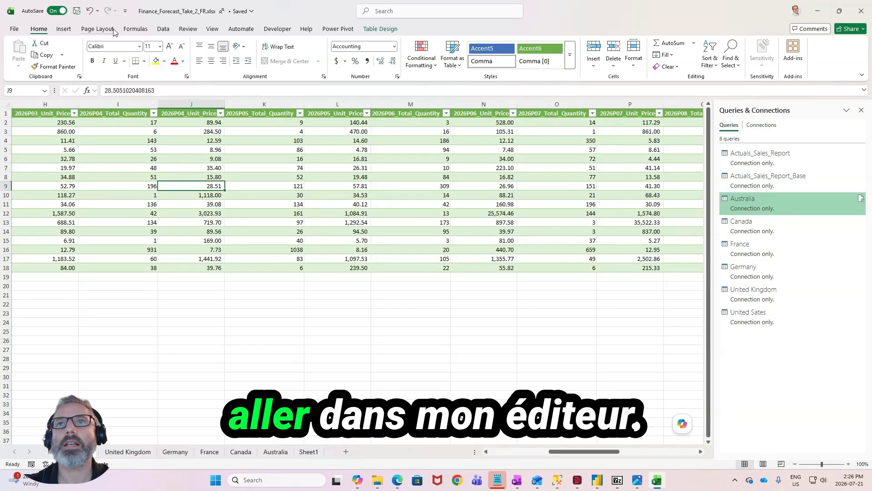
pyautogui.click(163, 29)
pyautogui.click(19, 58)
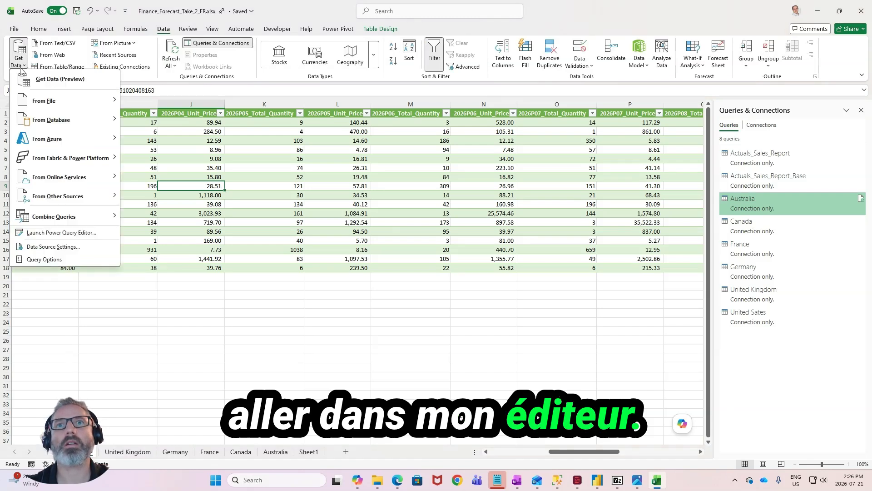
pyautogui.moveTo(91, 200)
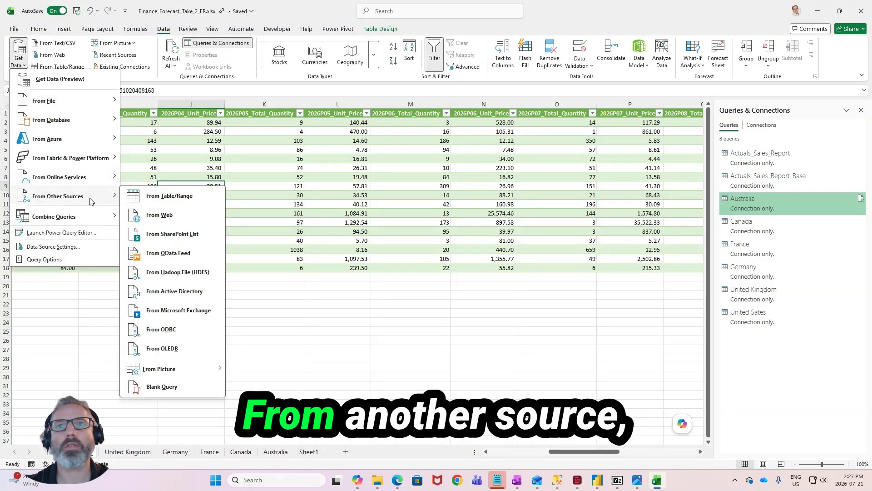
pyautogui.click(212, 199)
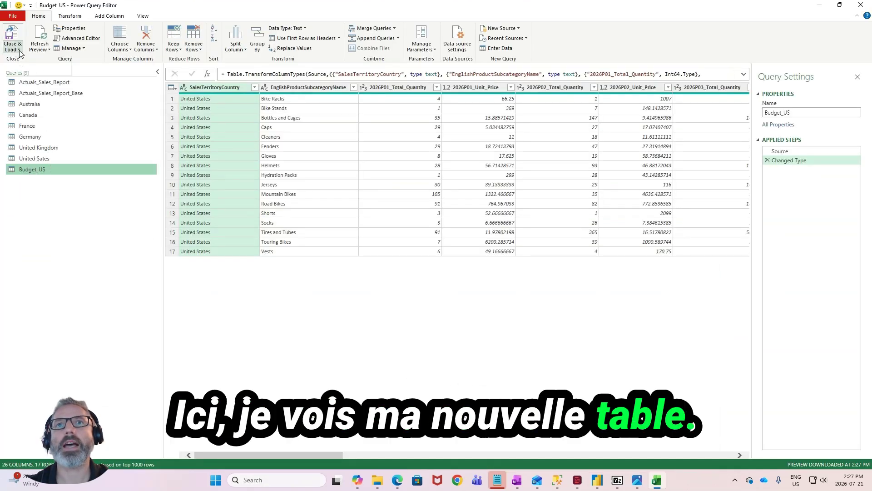
# - Load the Budget_US query as a connection only
pyautogui.click(13, 49)
pyautogui.click(27, 70)
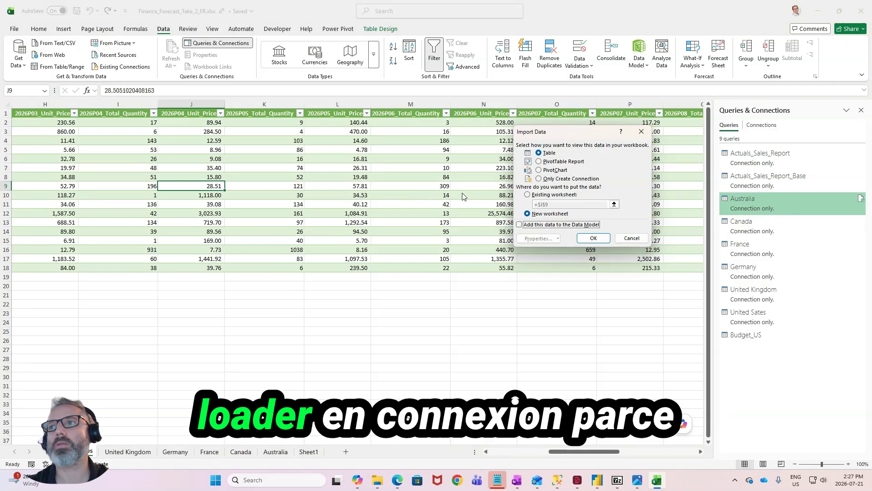
pyautogui.click(571, 179)
pyautogui.click(593, 238)
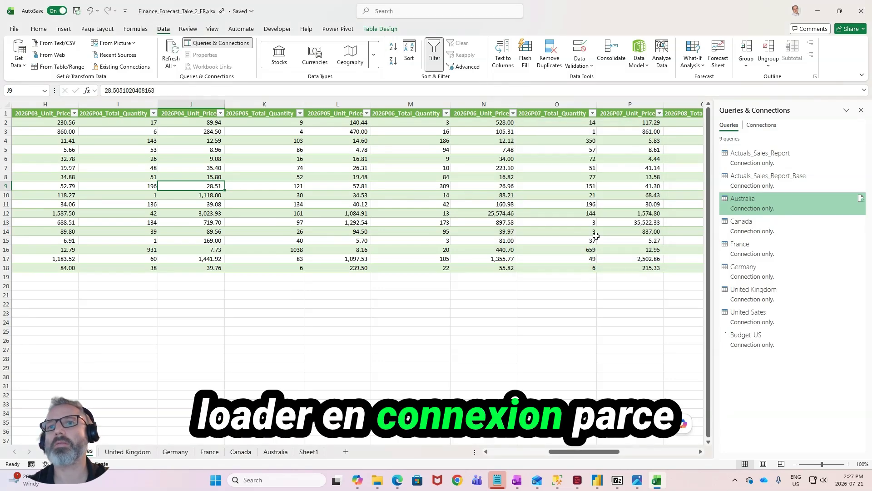
# - Create a query from the United Kingdom sheet's budget table and load Budget_UK as a connection only
pyautogui.click(127, 451)
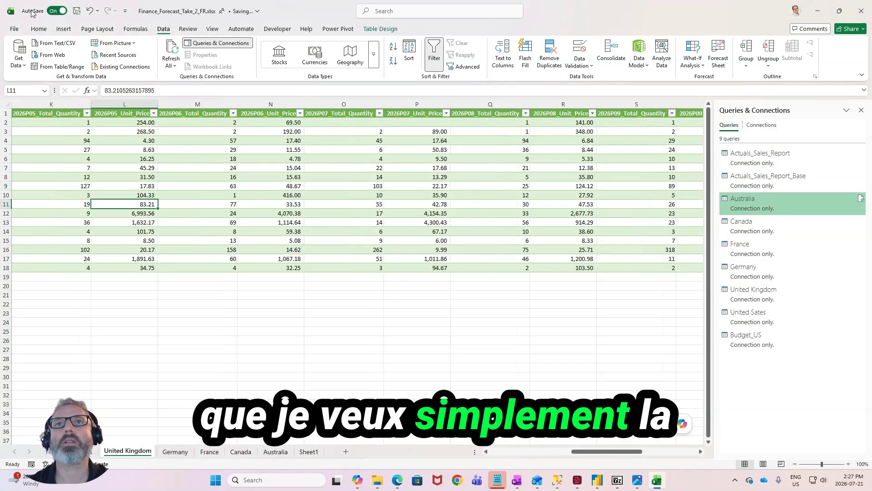
pyautogui.click(19, 63)
pyautogui.moveTo(59, 196)
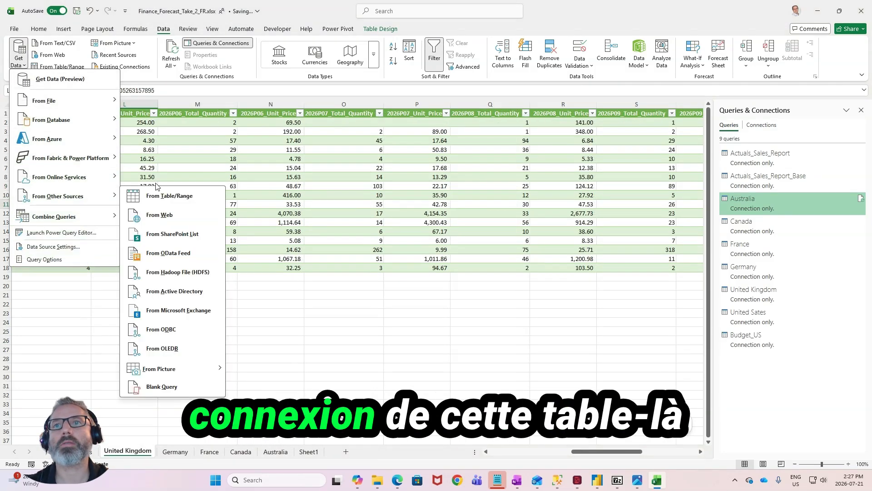
pyautogui.click(169, 195)
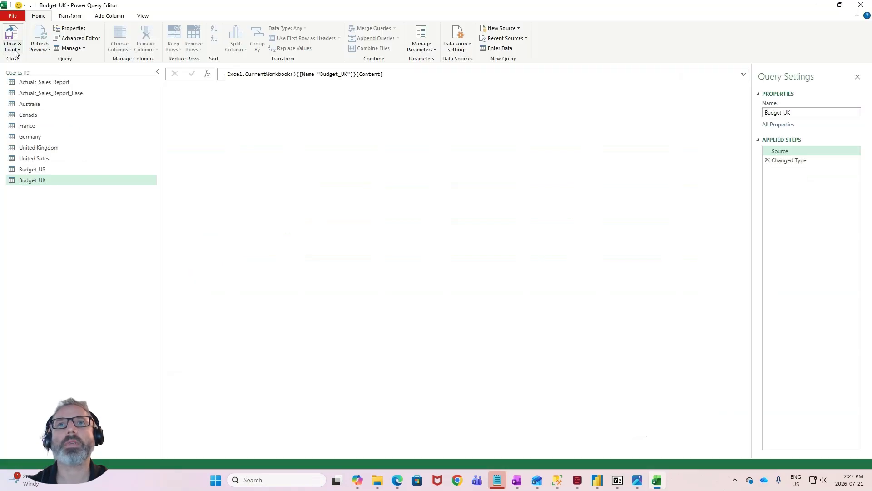
pyautogui.click(17, 49)
pyautogui.click(22, 71)
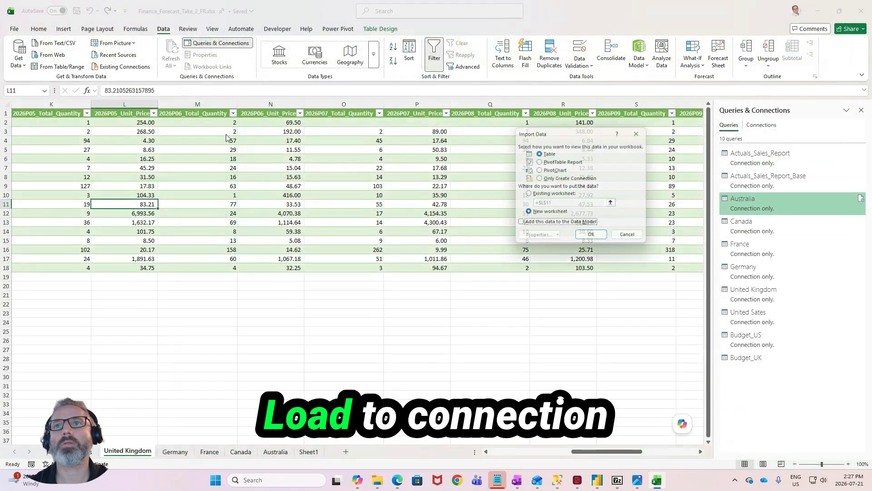
pyautogui.click(594, 239)
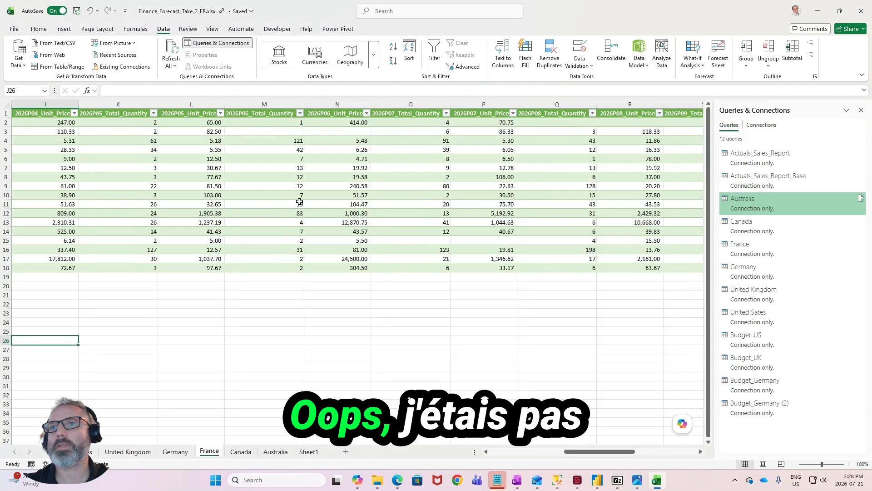
# - Create a Power Query query from the budget table on the France sheet
pyautogui.click(264, 194)
pyautogui.click(19, 57)
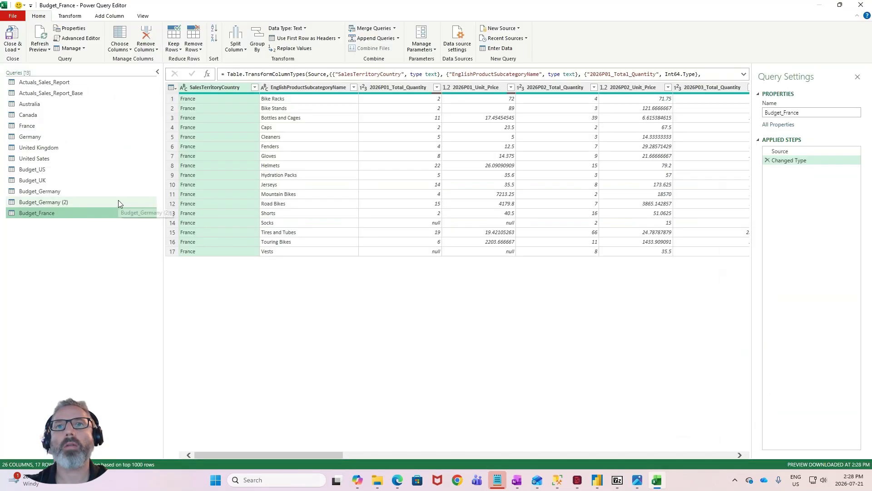
pyautogui.click(118, 200)
# - Delete the duplicate query Budget_Germany (2) and load Budget_France as a connection only
pyautogui.rightClick(118, 200)
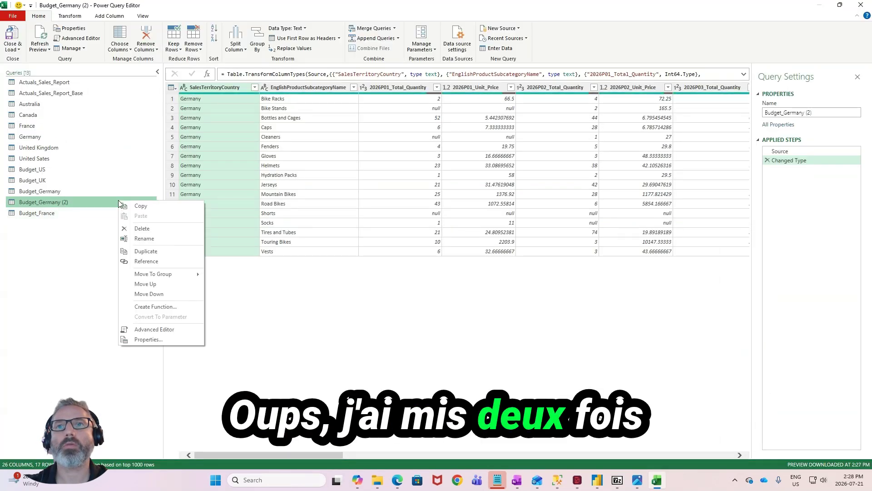
pyautogui.click(142, 227)
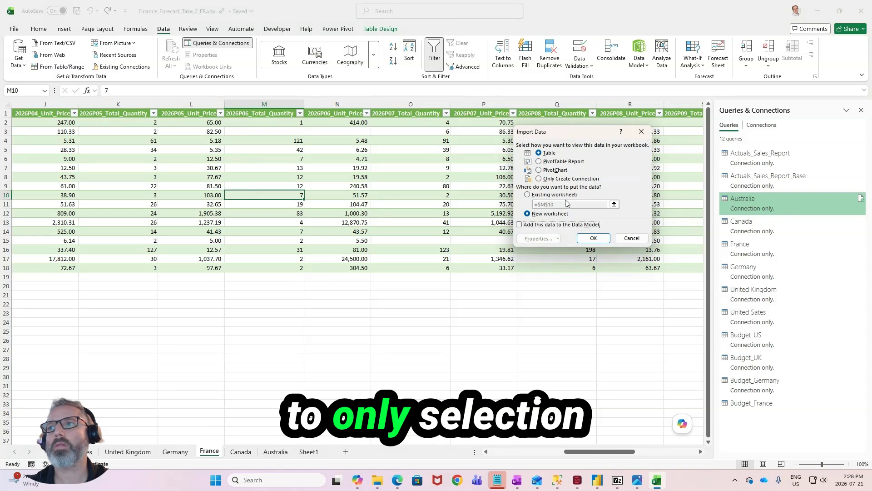
pyautogui.click(591, 238)
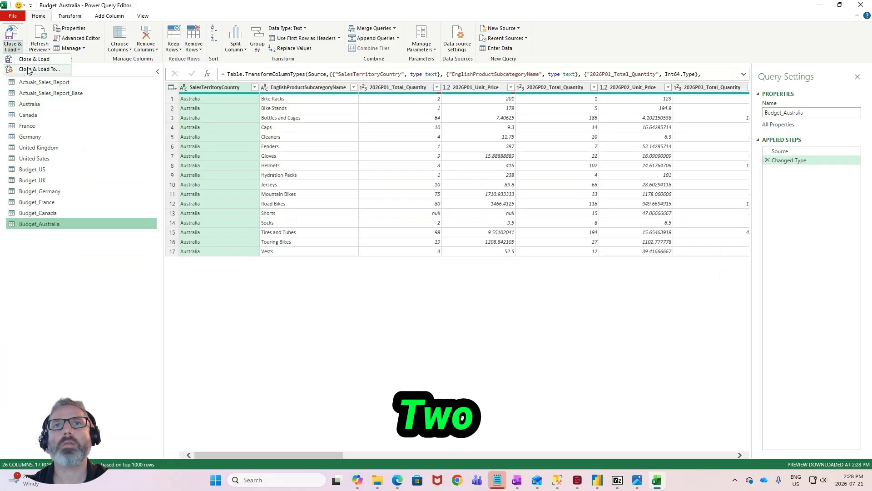
# - Load the Budget_Australia query as a connection only
pyautogui.click(28, 69)
pyautogui.click(590, 237)
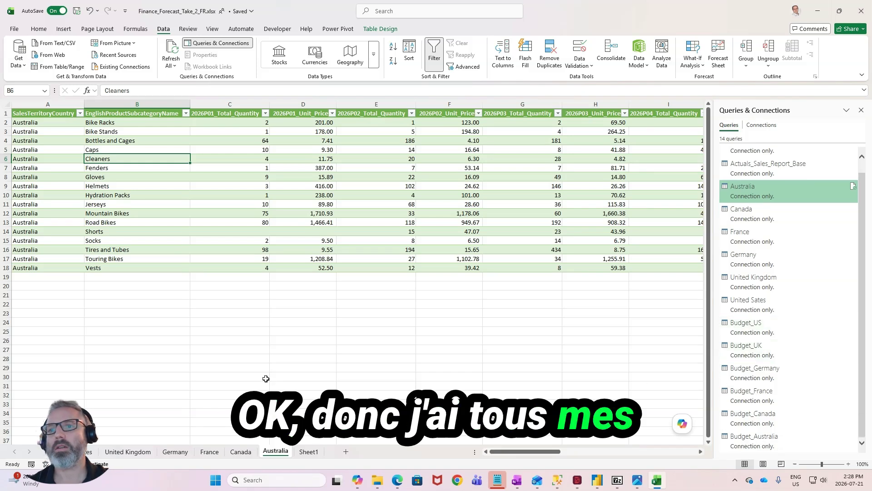
pyautogui.click(290, 268)
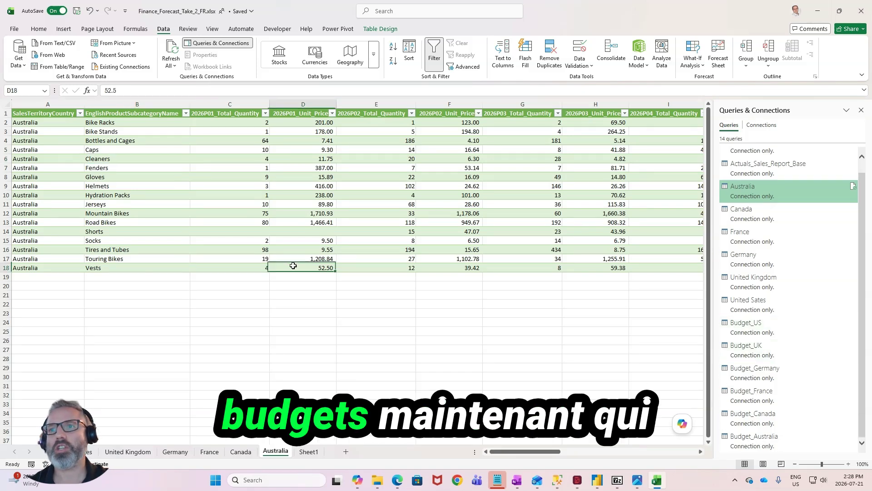
# - Open the Power Query Editor and go through the country budget queries, ending with Budget_Australia selected
pyautogui.click(20, 67)
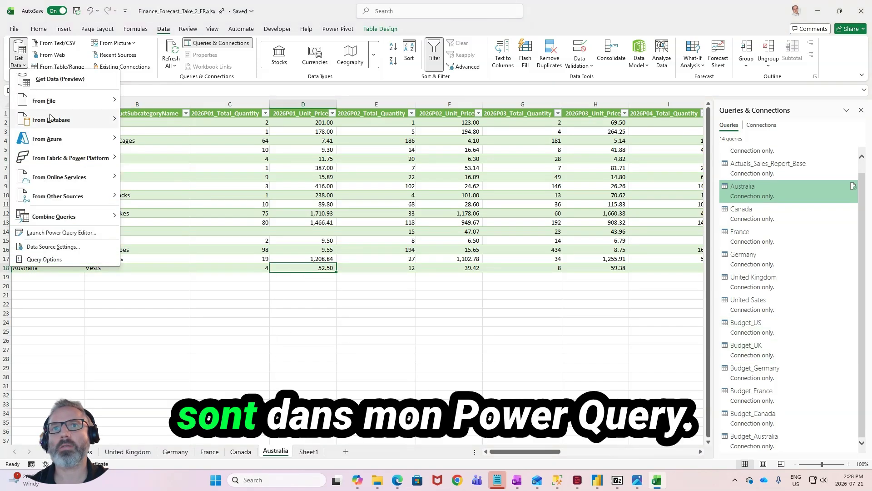
pyautogui.click(59, 234)
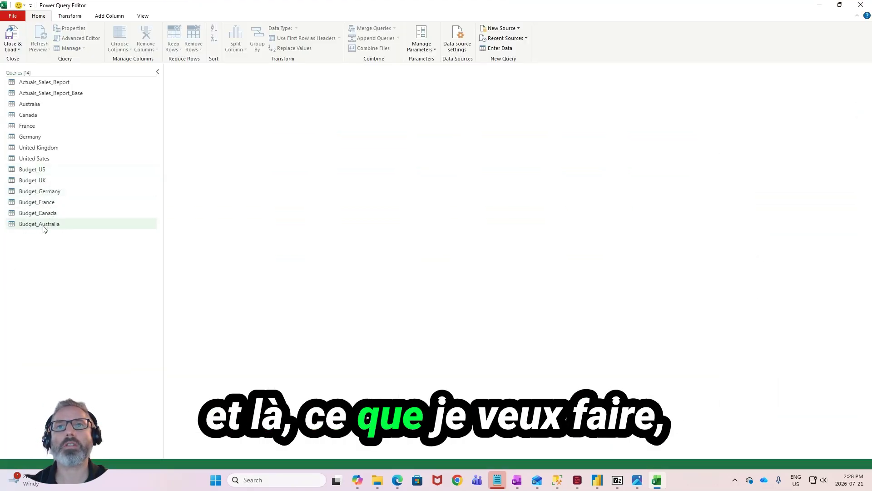
pyautogui.click(53, 181)
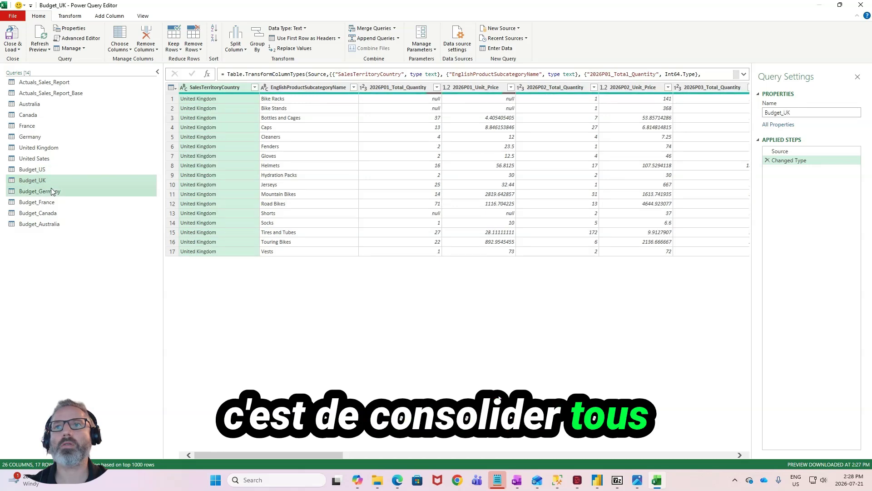
pyautogui.click(47, 191)
pyautogui.click(48, 202)
pyautogui.click(51, 223)
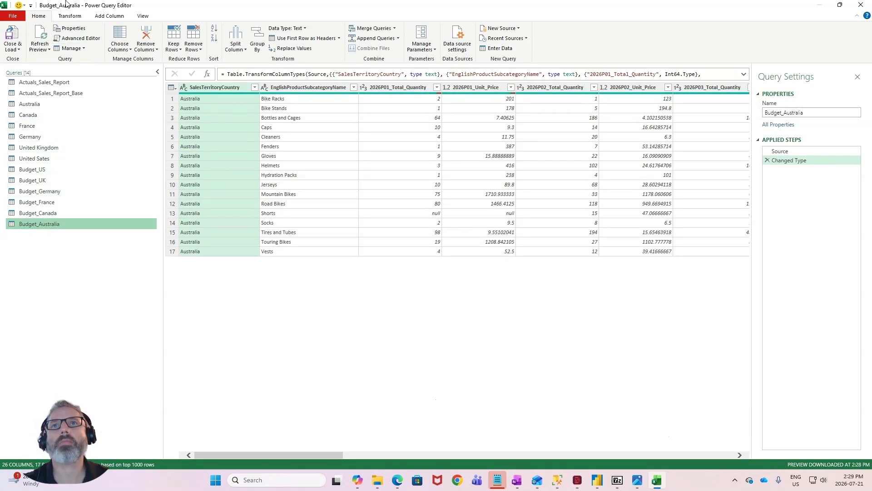
# - Append Budget_Australia, Budget_US, Budget_UK, Budget_Germany, Budget_France and Budget_Canada into one new query
pyautogui.click(76, 19)
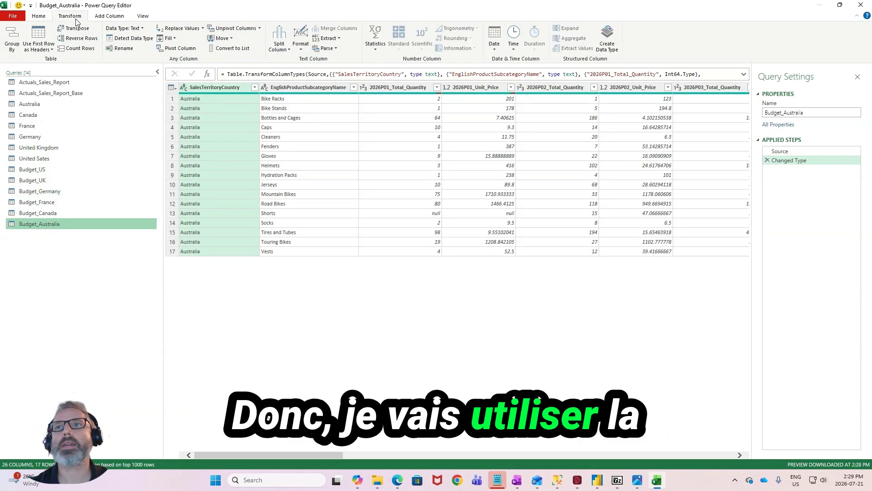
pyautogui.click(40, 17)
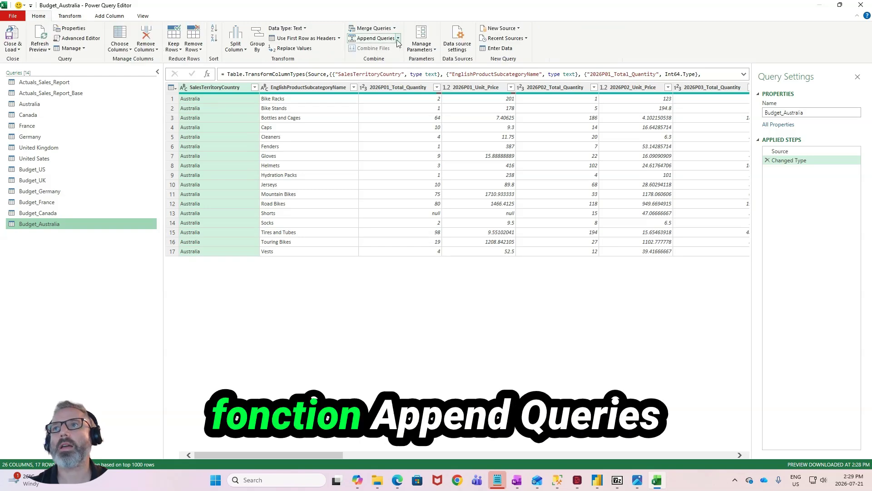
pyautogui.click(398, 39)
pyautogui.click(402, 60)
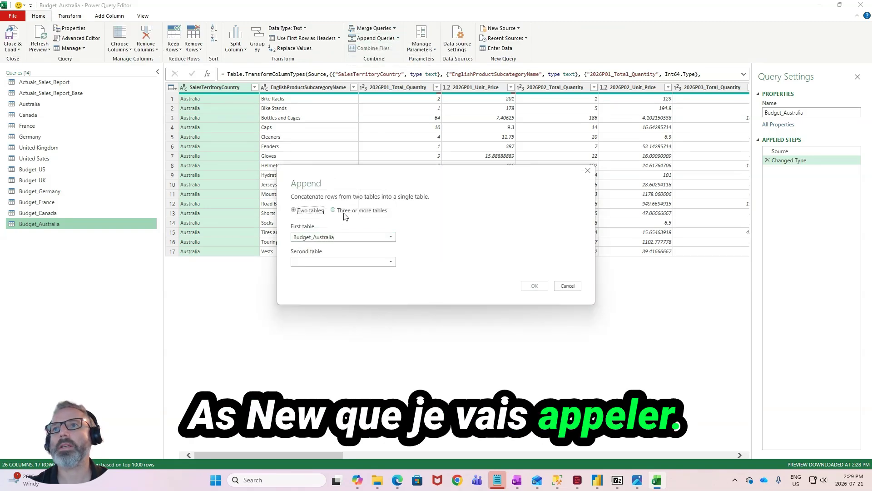
pyautogui.click(343, 212)
pyautogui.scroll(-2, 344, 280)
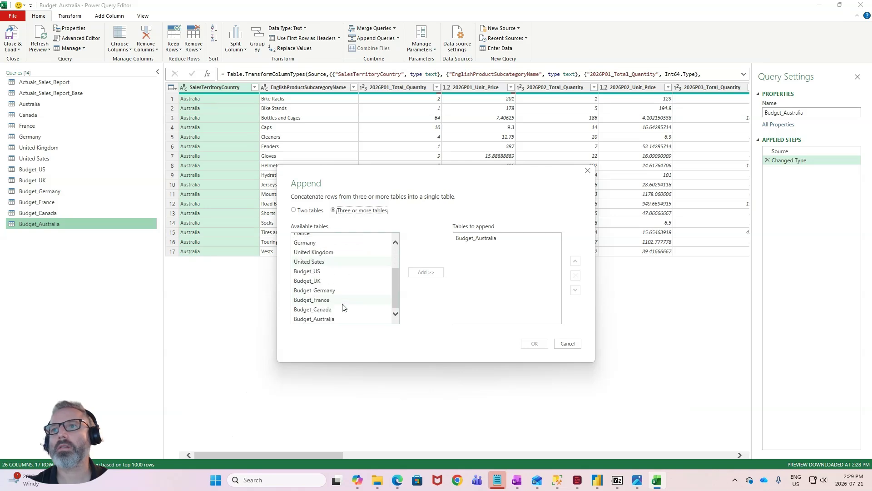
pyautogui.click(350, 271)
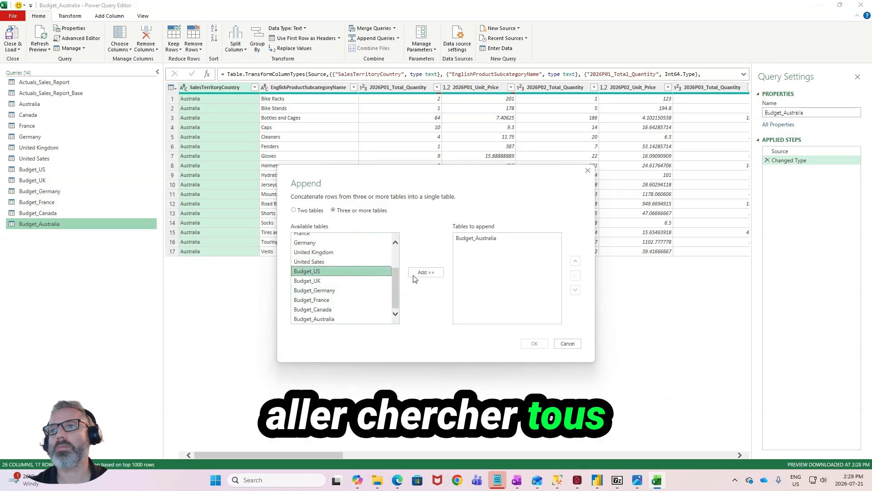
pyautogui.click(421, 272)
pyautogui.click(419, 273)
pyautogui.click(418, 273)
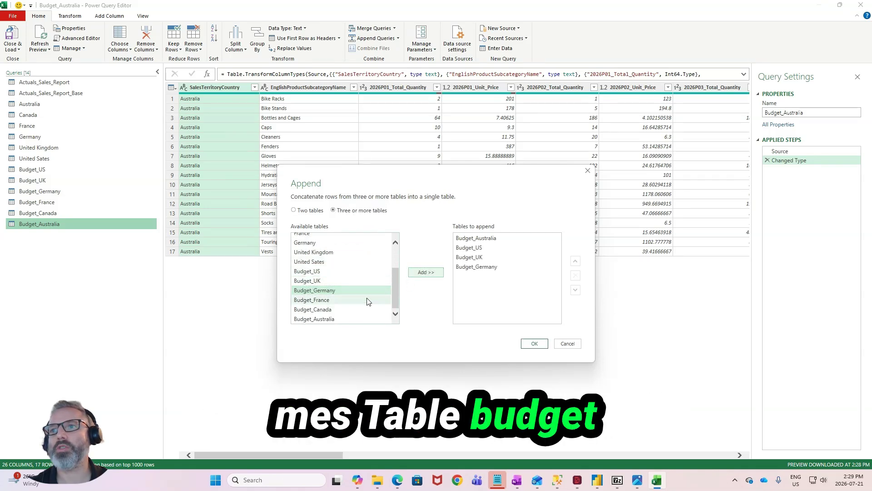
pyautogui.click(426, 272)
pyautogui.click(426, 272)
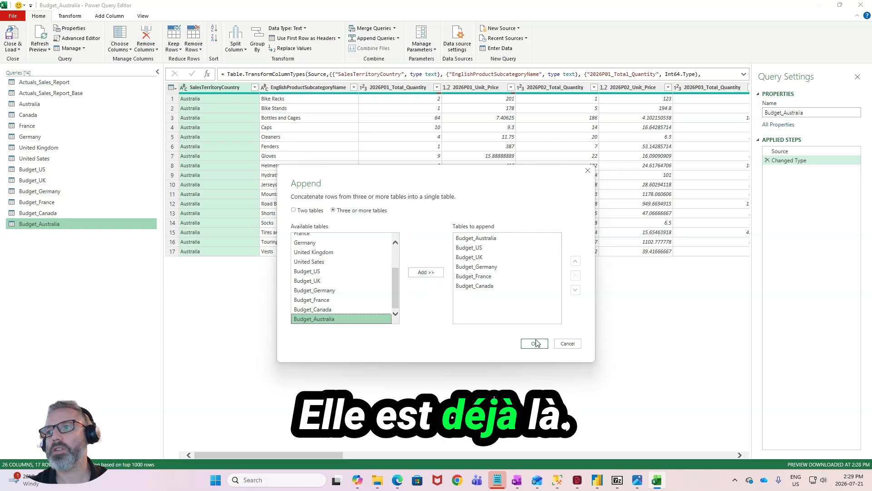
pyautogui.click(535, 343)
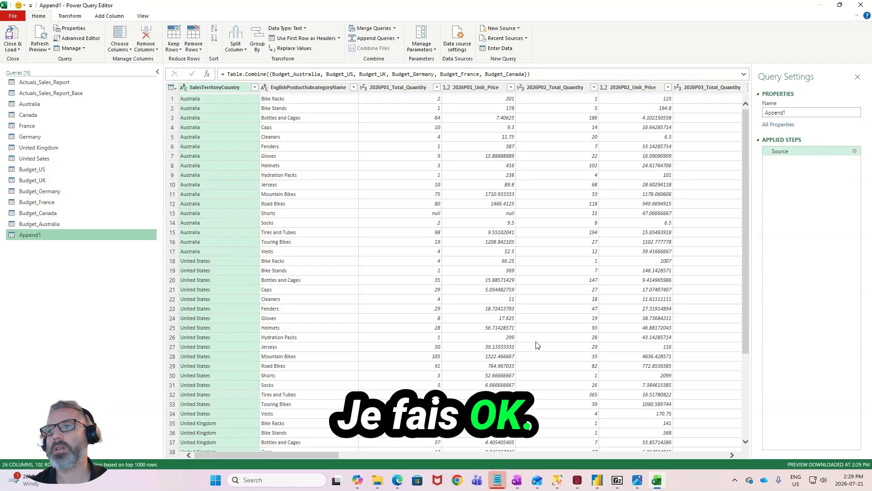
pyautogui.scroll(-2, 336, 235)
pyautogui.scroll(2, 336, 235)
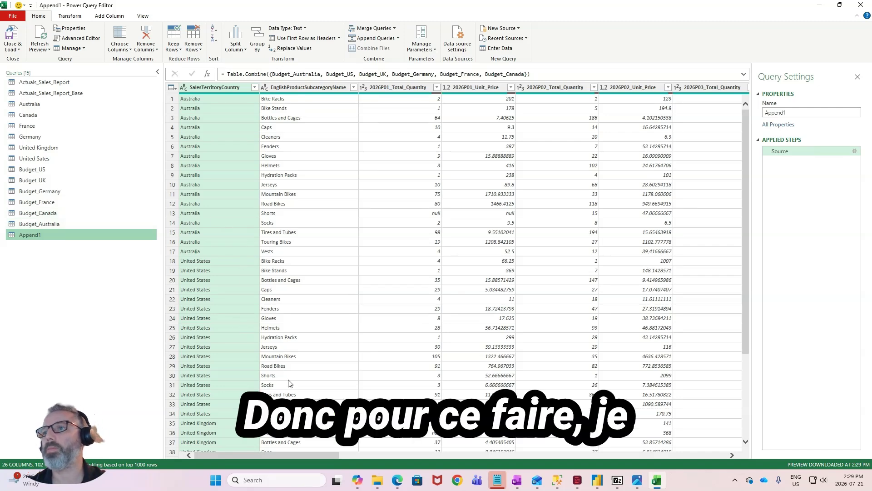
pyautogui.moveTo(265, 454); pyautogui.dragTo(258, 476)
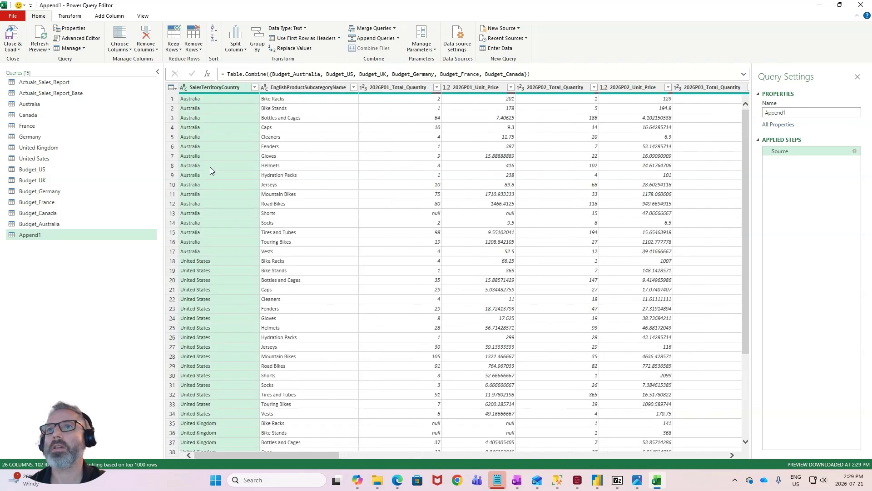
# - Unpivot all columns of Append1 other than SalesTerritoryCountry and EnglishProductSubcategoryName
pyautogui.keyDown('ctrl'); pyautogui.click(298, 85); pyautogui.keyUp('ctrl')
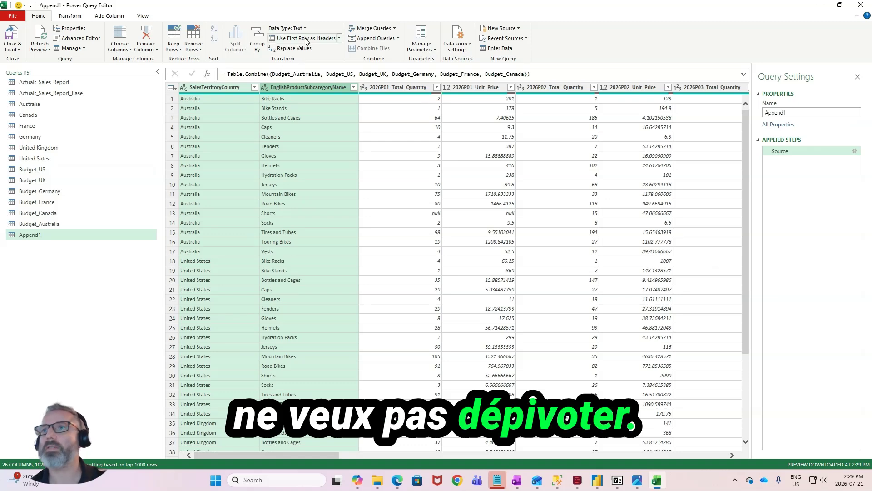
pyautogui.click(67, 16)
pyautogui.click(39, 16)
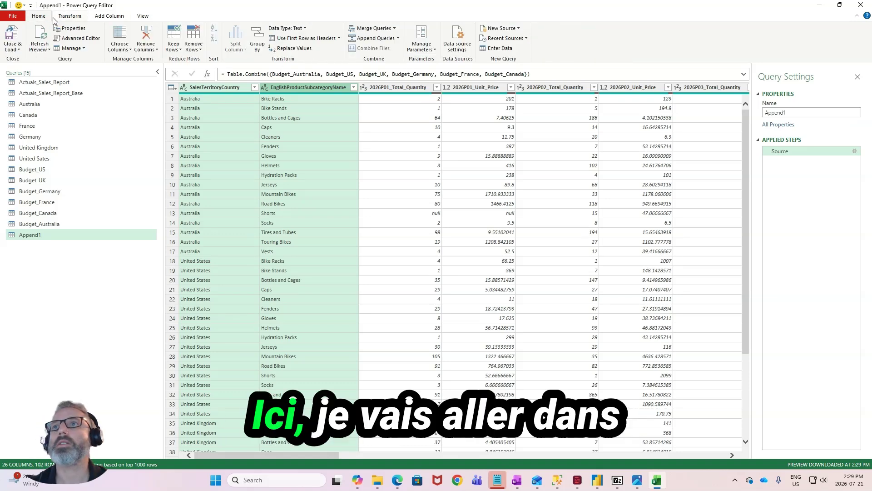
pyautogui.click(68, 16)
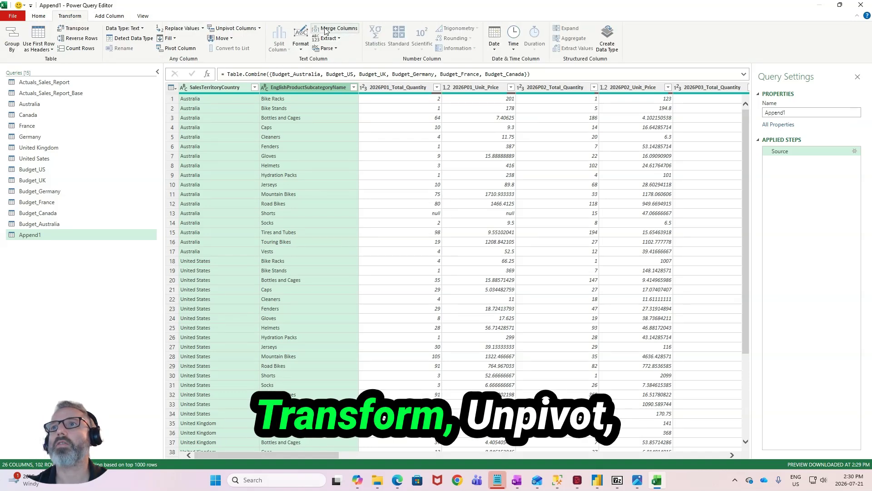
pyautogui.click(260, 29)
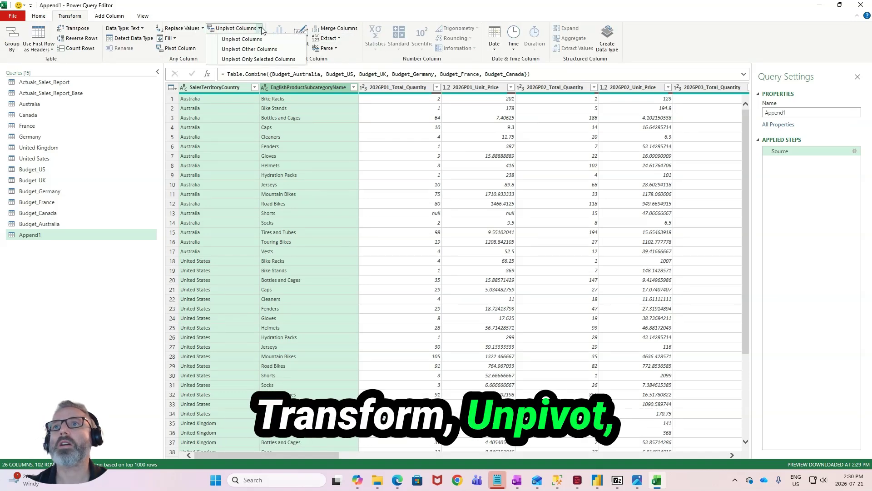
pyautogui.click(267, 51)
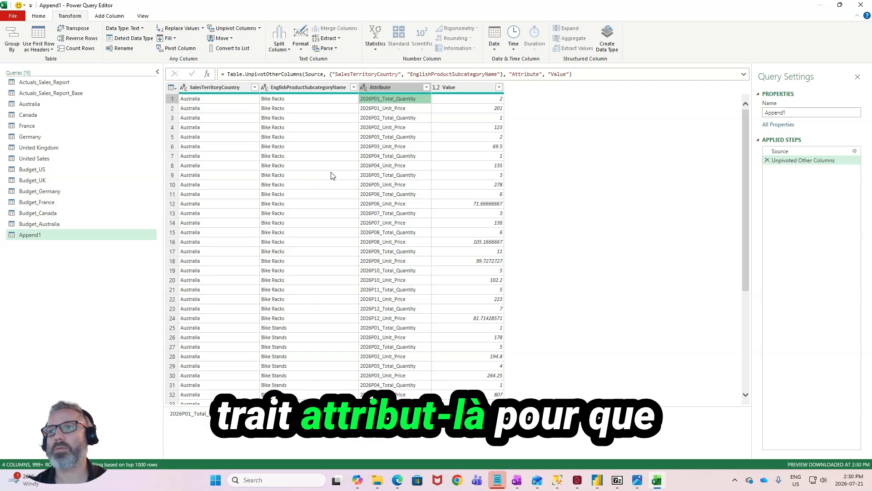
# - Check the column layout of Actuals_Sales_Report, and start a custom column named Period in Append1
pyautogui.click(72, 84)
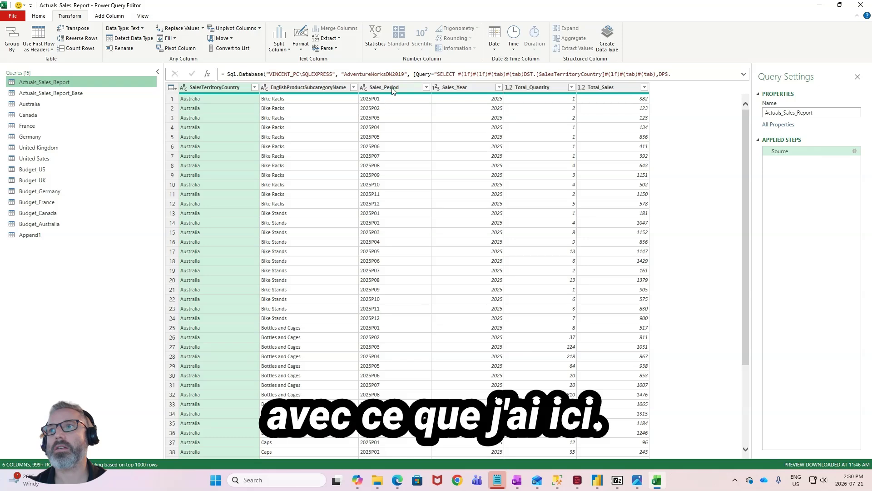
pyautogui.click(54, 235)
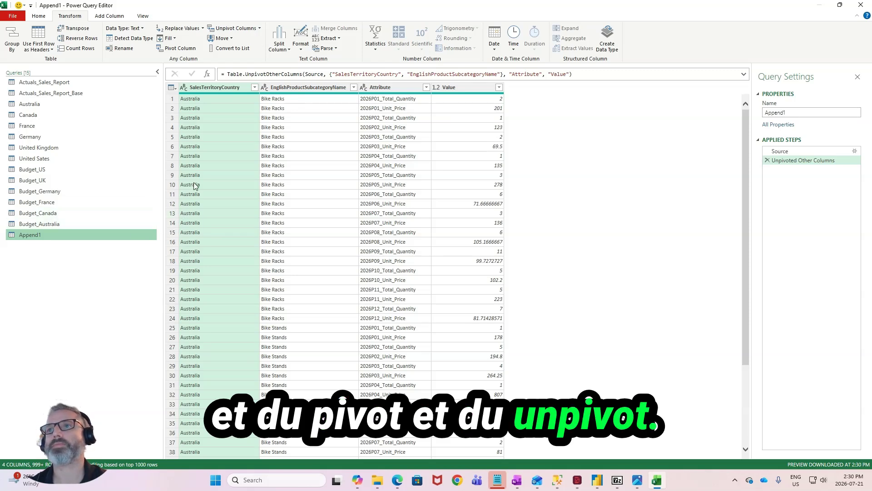
pyautogui.click(388, 87)
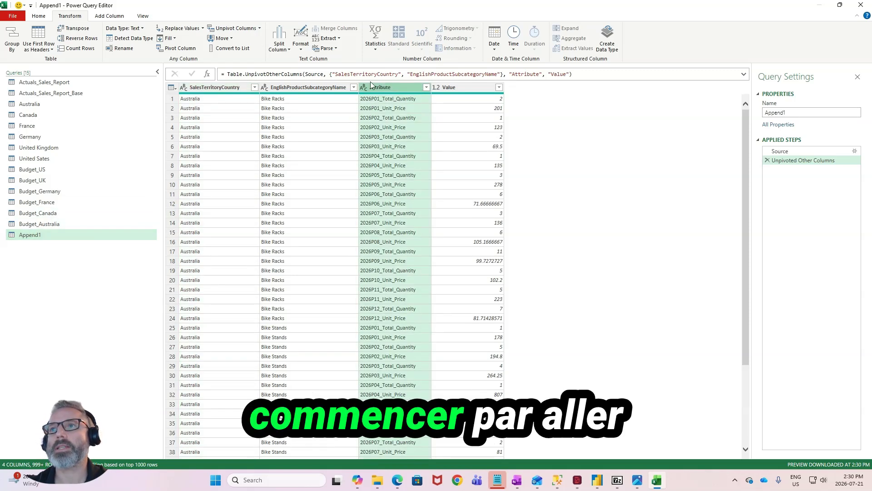
pyautogui.click(114, 19)
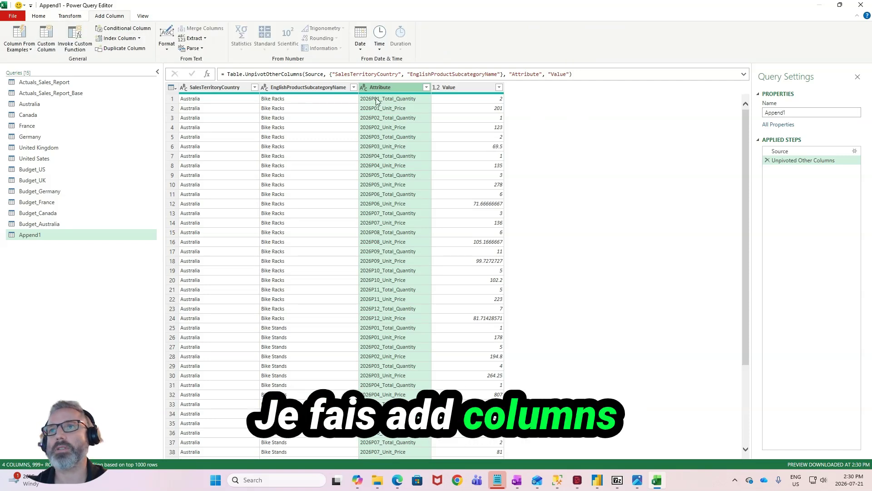
pyautogui.click(46, 39)
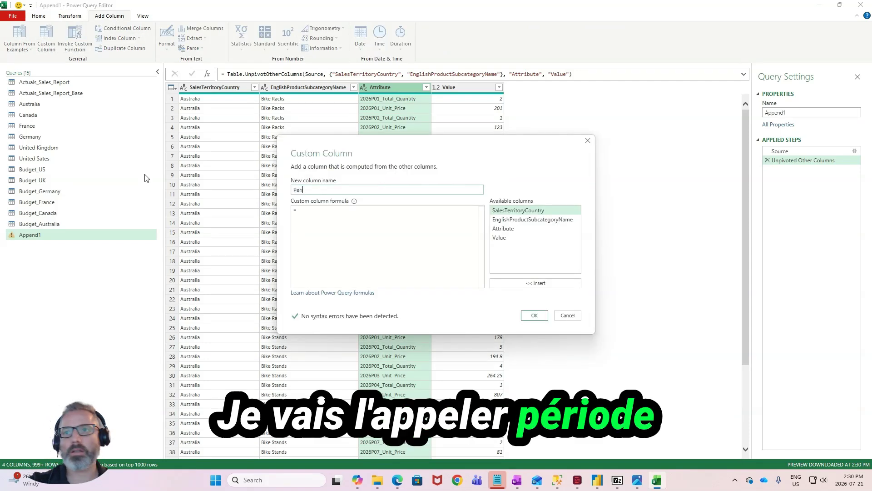
pyautogui.click(350, 214)
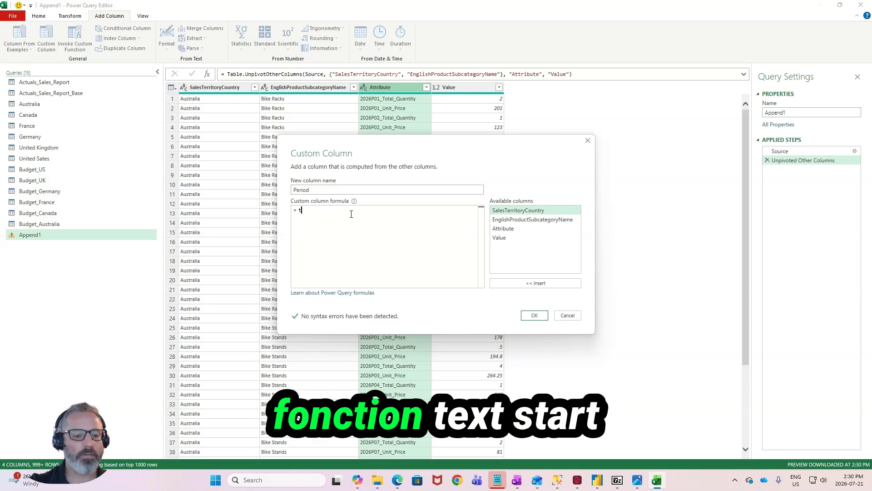
# - Define the Period column with the formula Text.Start([Attribute],7) and create it
pyautogui.write('tText')
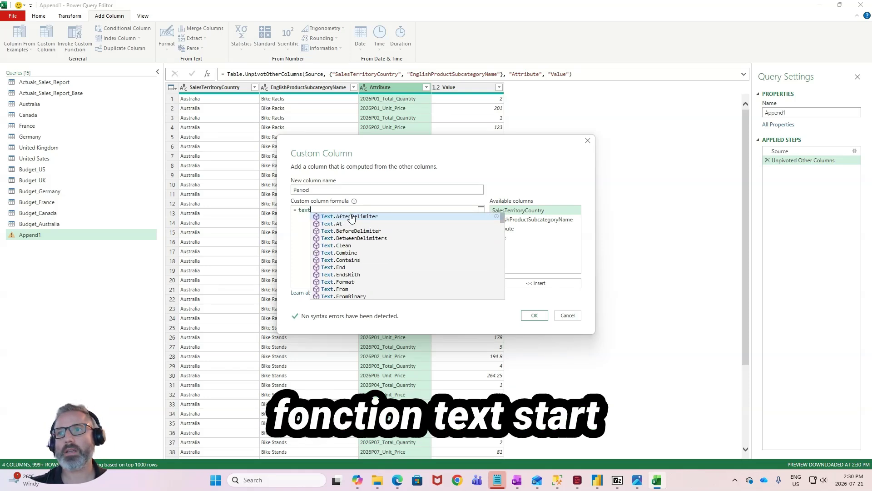
pyautogui.write('.Start')
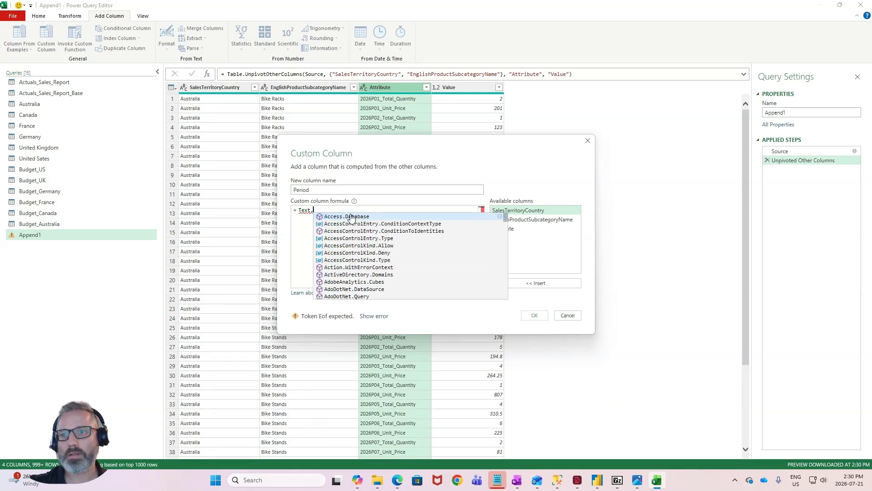
pyautogui.press('Tab')
pyautogui.press('Left')
pyautogui.press('Left')
pyautogui.press('Left')
pyautogui.press('Left')
pyautogui.press('Left')
pyautogui.press('Left')
pyautogui.hotkey('shift', 'Left')
pyautogui.hotkey('shift', 'Left')
pyautogui.hotkey('shift', 'Left')
pyautogui.hotkey('shift', 'Left')
pyautogui.press('BackSpace')
pyautogui.press('End')
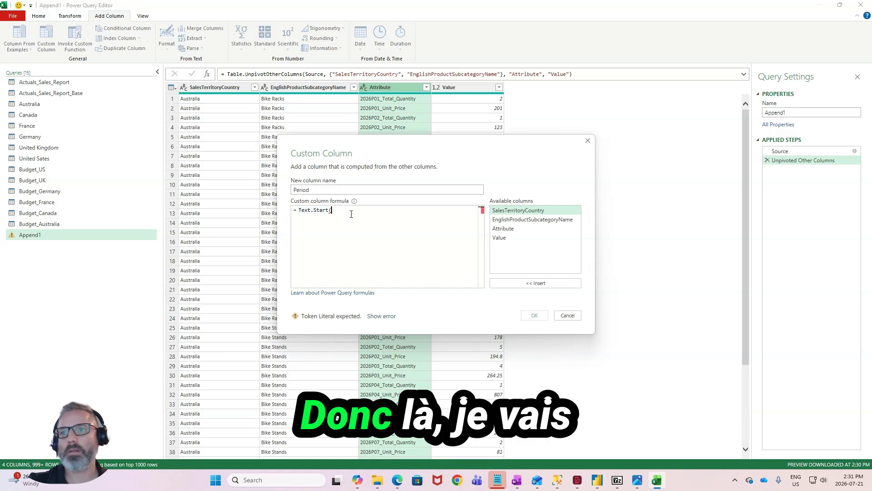
pyautogui.write('(Attr')
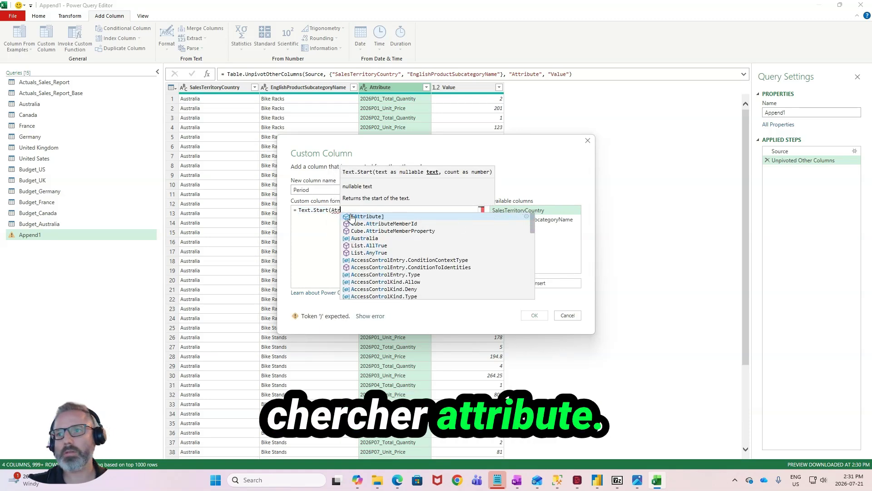
pyautogui.click(351, 216)
pyautogui.write(',')
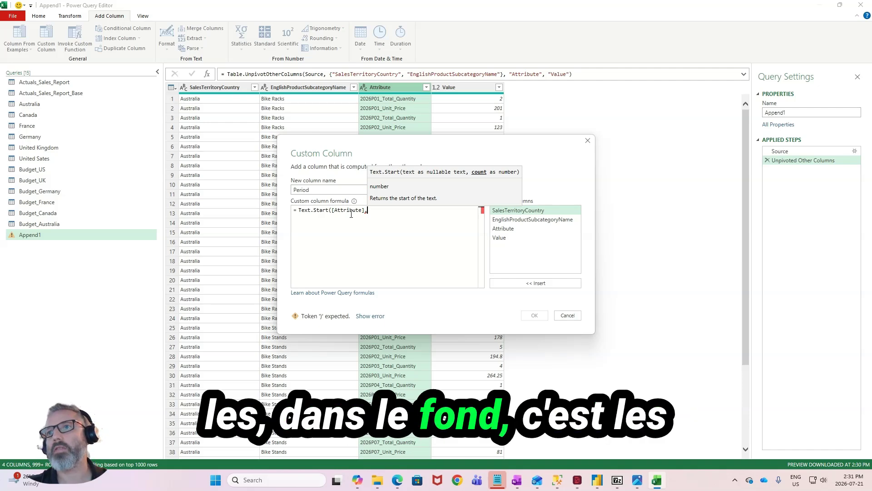
pyautogui.write('7')
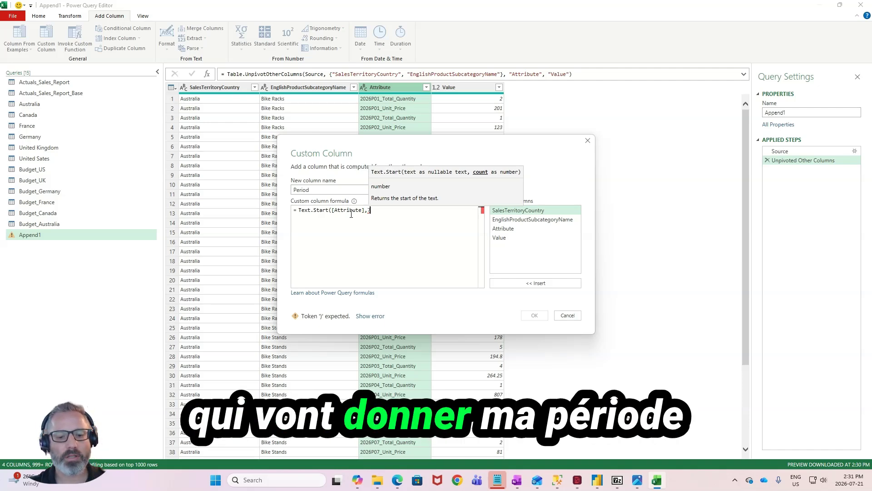
pyautogui.write(')')
pyautogui.click(534, 315)
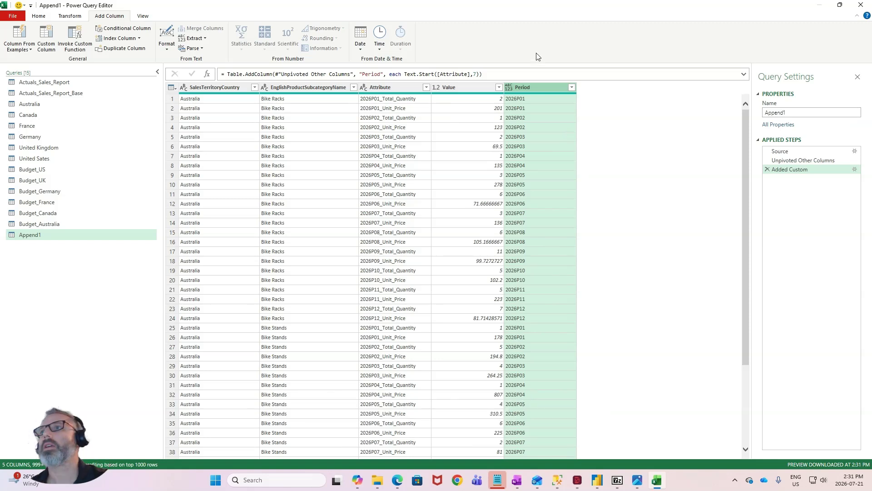
# - Start another custom column in Append1 and name it Value_Type
pyautogui.click(554, 102)
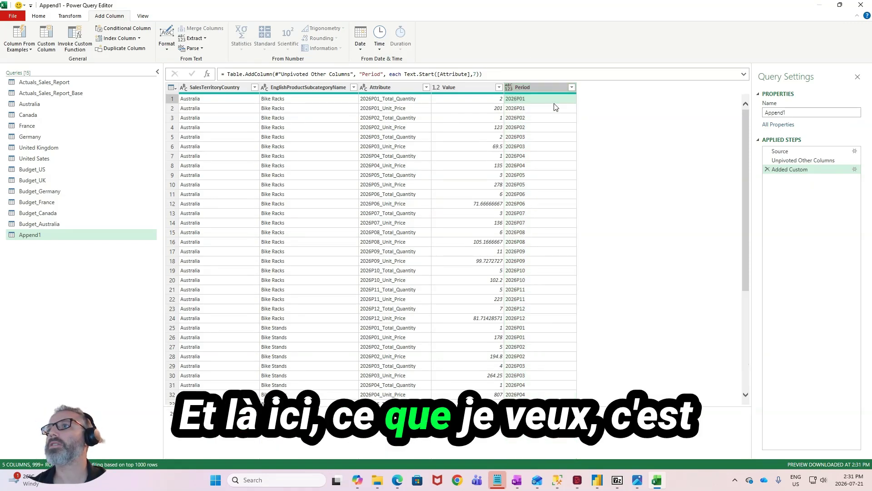
pyautogui.click(553, 110)
pyautogui.click(545, 98)
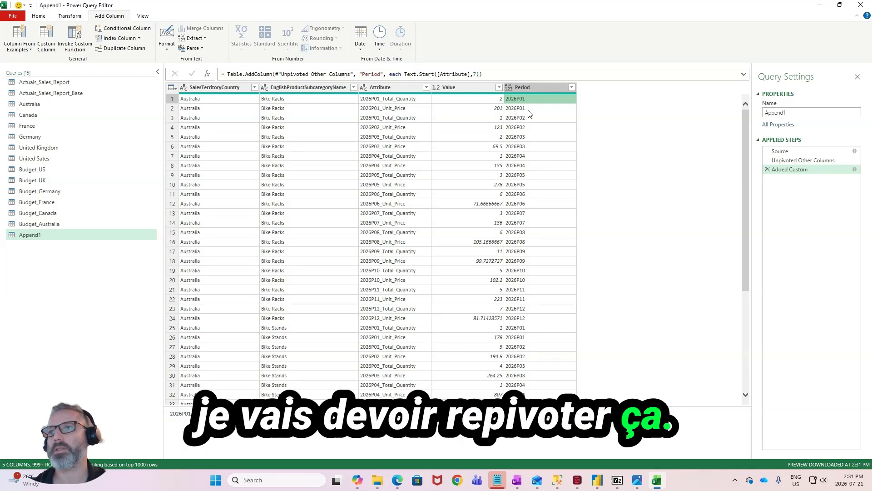
pyautogui.click(45, 37)
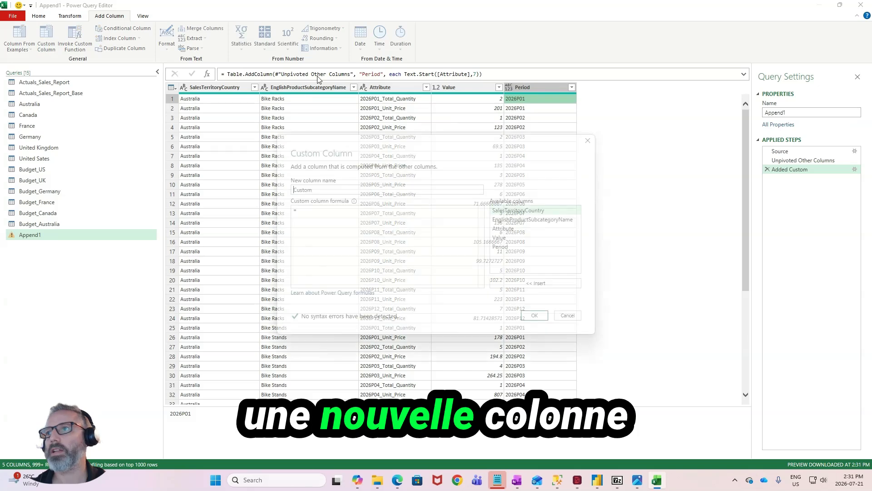
pyautogui.doubleClick(327, 190)
pyautogui.write('Valu')
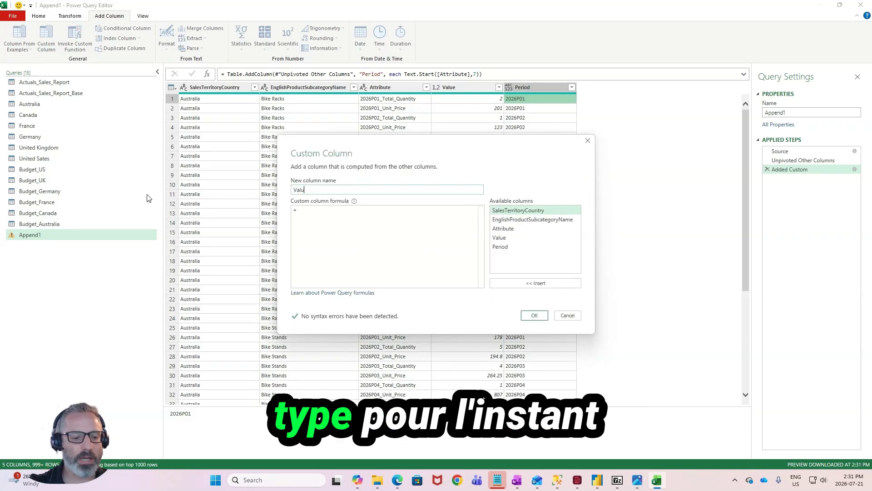
pyautogui.write('e_Type')
# - Begin the Value_Type formula with the Text.End function, using the Attribute column as its text
pyautogui.click(327, 213)
pyautogui.write('t')
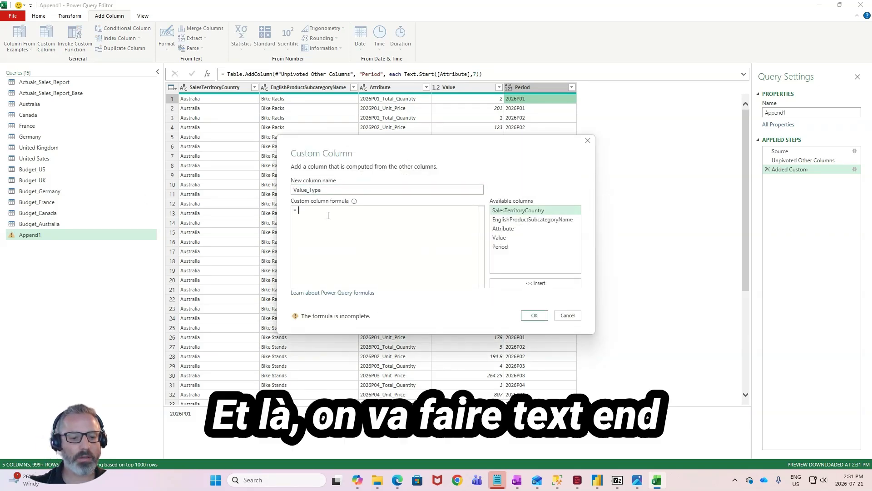
pyautogui.write('ex')
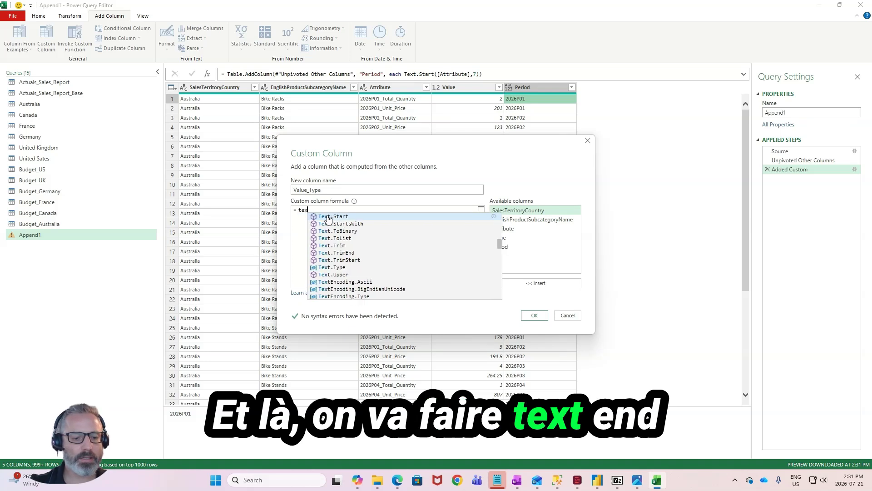
pyautogui.write('t.en')
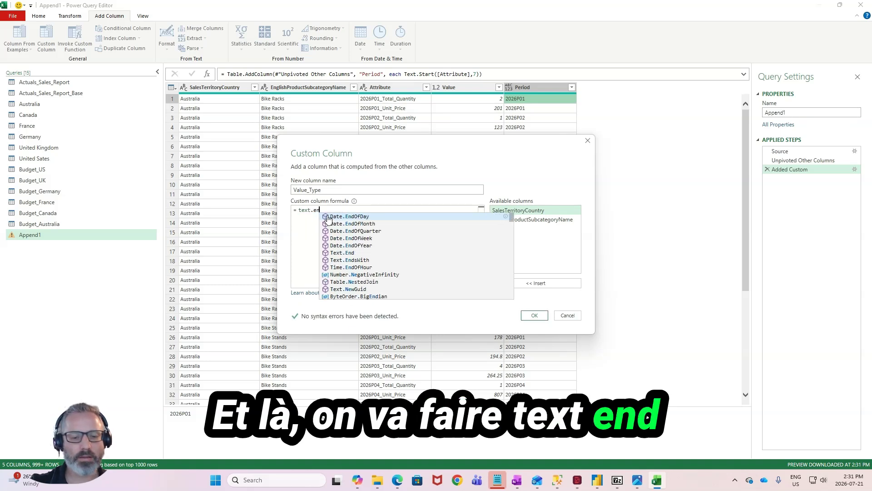
pyautogui.click(336, 252)
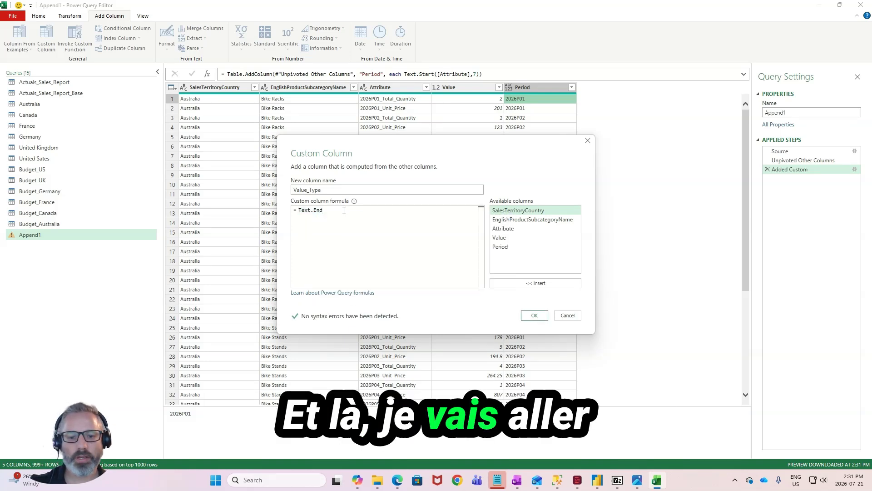
pyautogui.write('(')
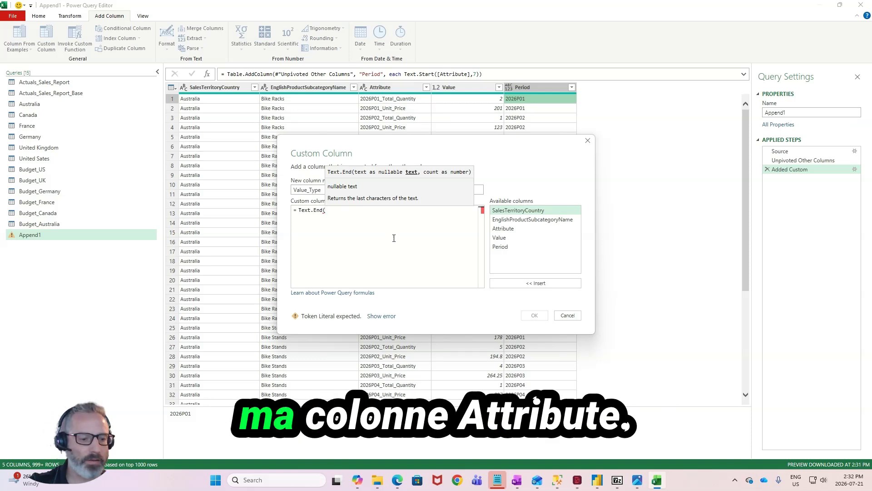
pyautogui.write('Attr')
pyautogui.press('Tab')
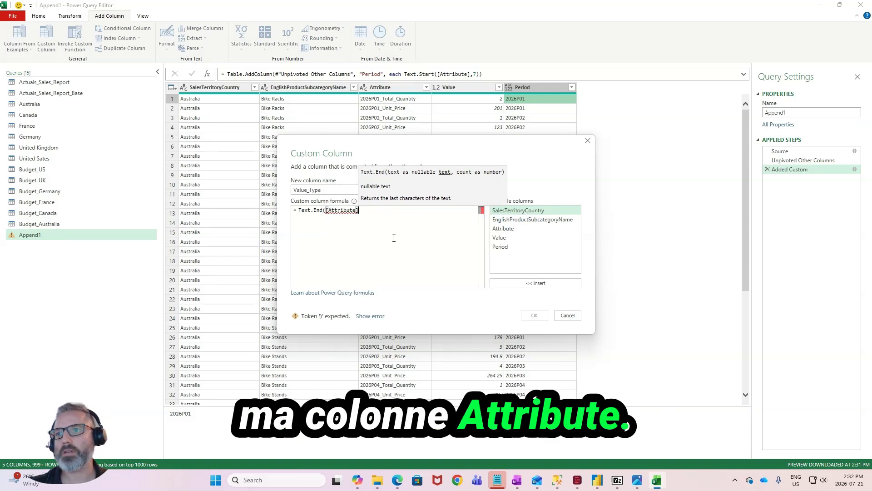
# - Continue the Value_Type formula by nesting Text.Length([Attribute] as the count argument of Text.End
pyautogui.write(',')
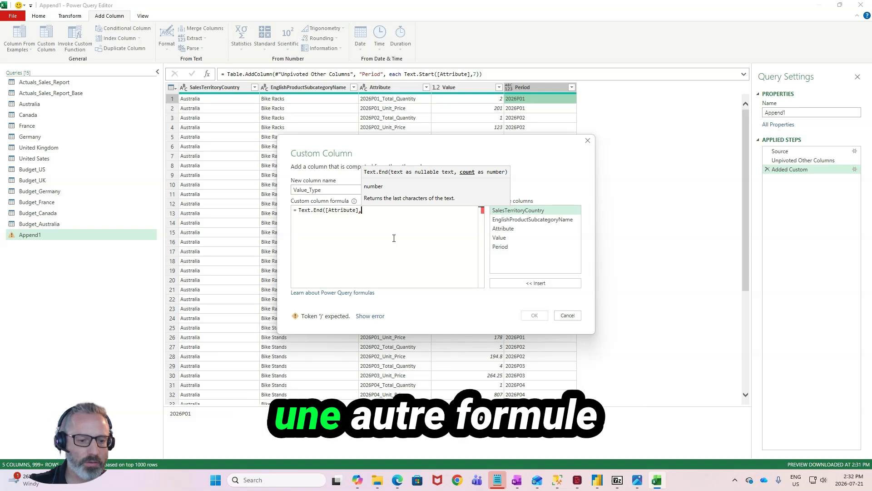
pyautogui.write('T')
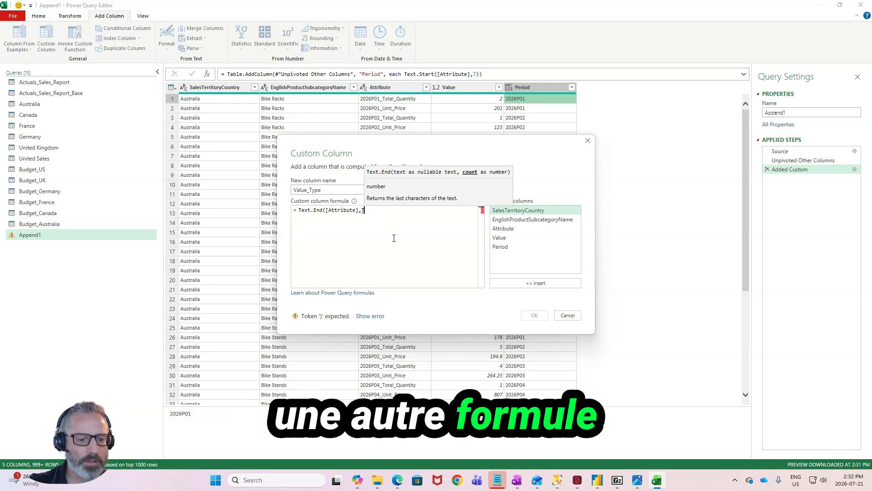
pyautogui.write('ext')
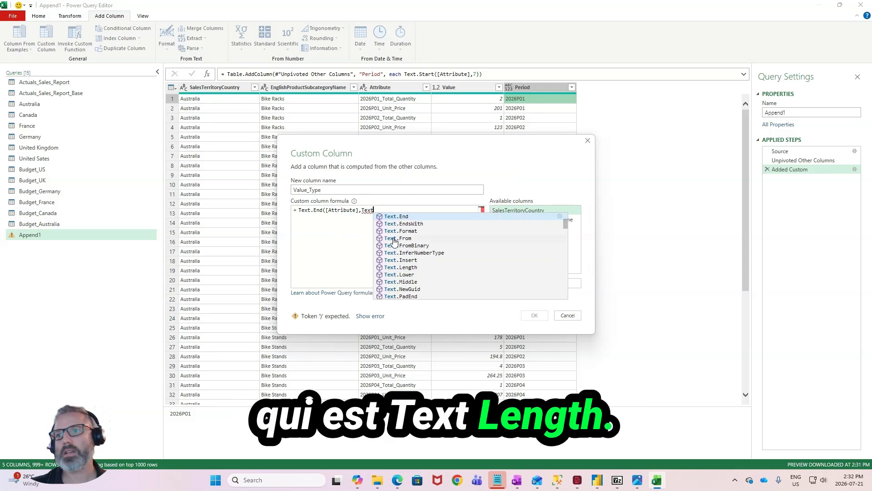
pyautogui.click(409, 268)
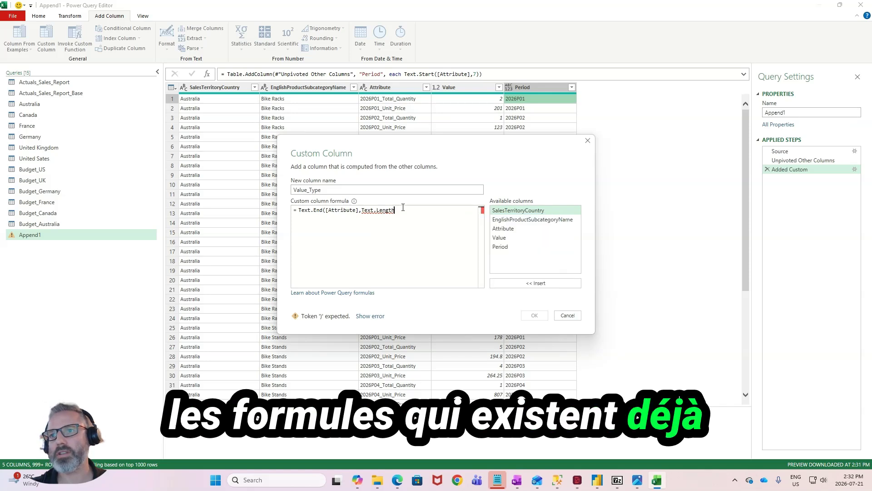
pyautogui.write('(')
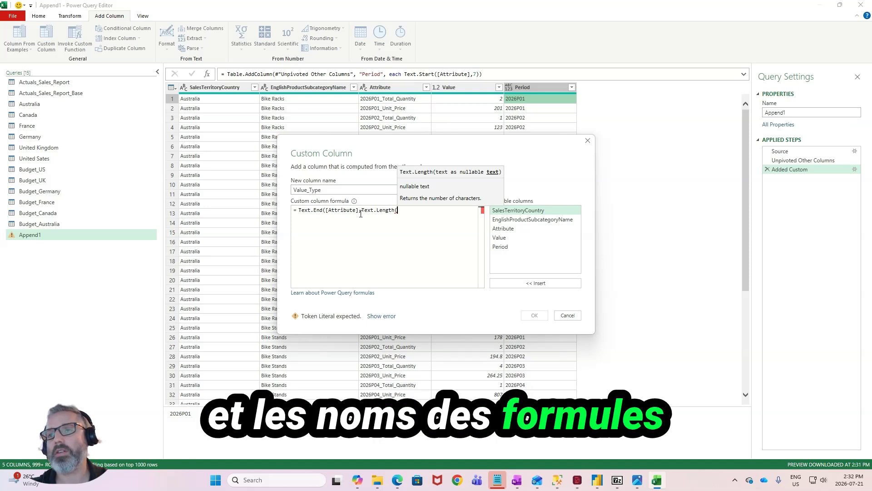
pyautogui.moveTo(359, 210); pyautogui.dragTo(324, 211)
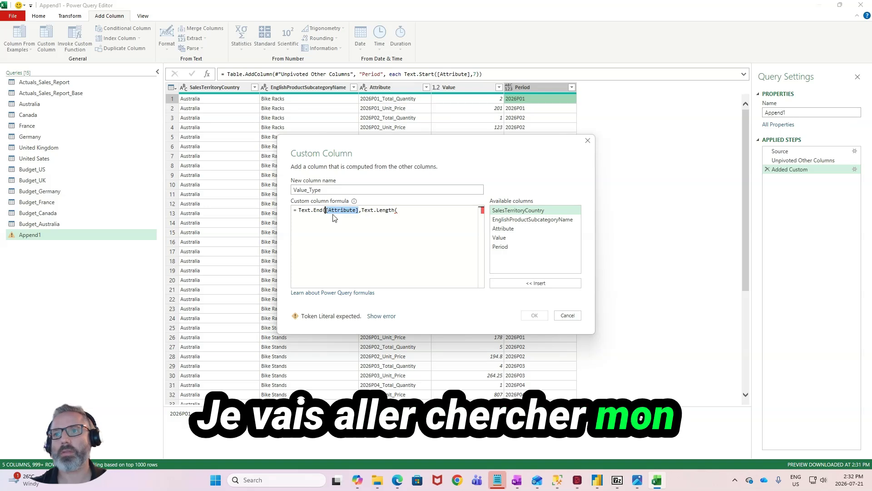
pyautogui.click(407, 210)
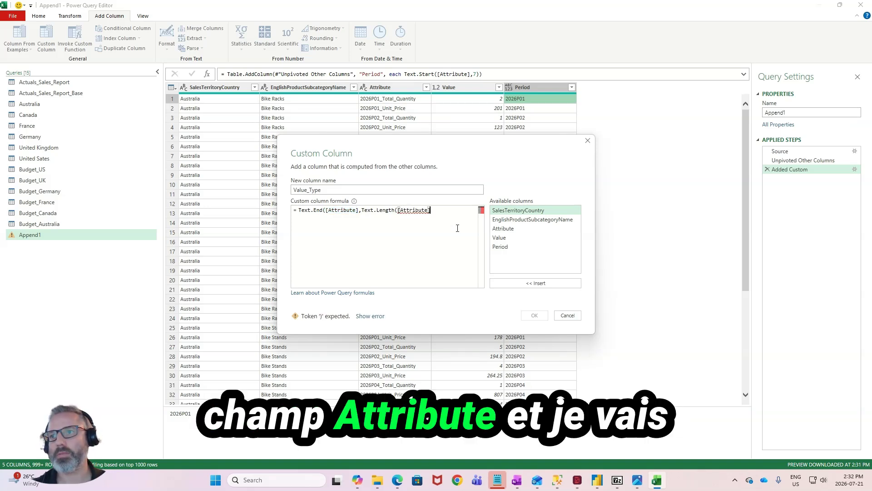
# - Subtract 8 from the text length to complete Text.End([Attribute],Text.Length([Attribute])-8), and create the Value_Type column
pyautogui.write(')')
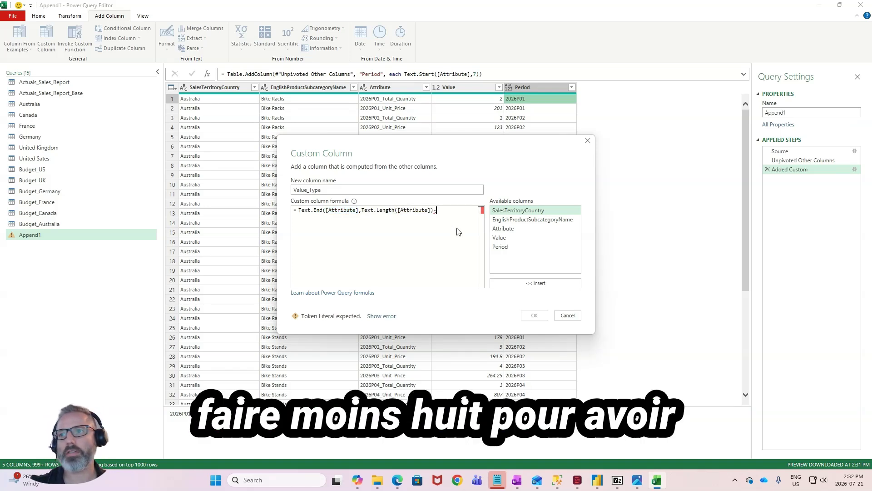
pyautogui.write('-8)')
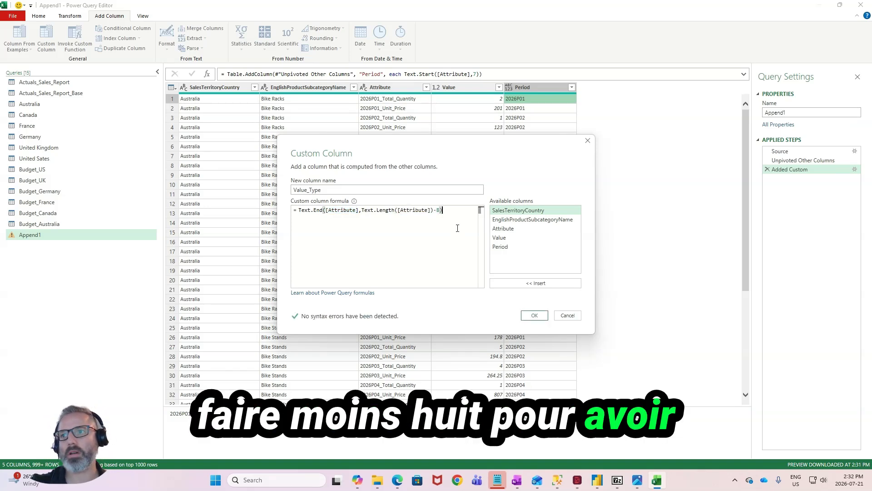
pyautogui.click(535, 316)
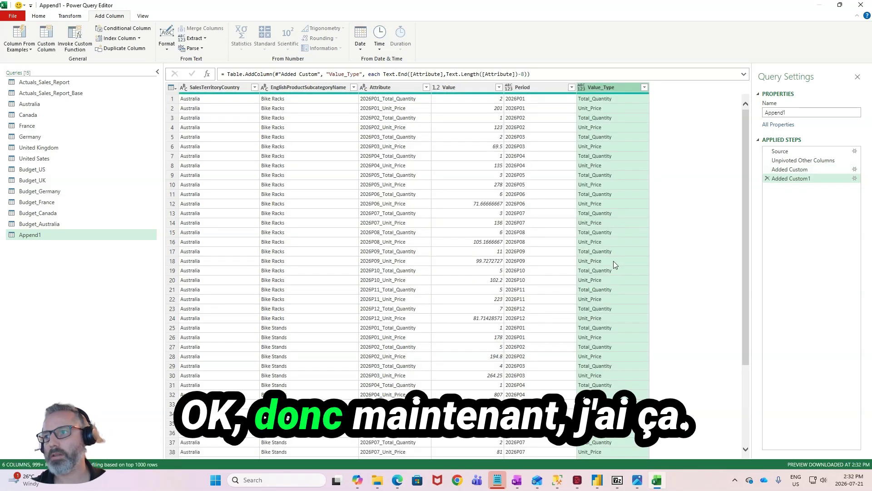
pyautogui.click(605, 269)
pyautogui.click(536, 309)
pyautogui.click(588, 175)
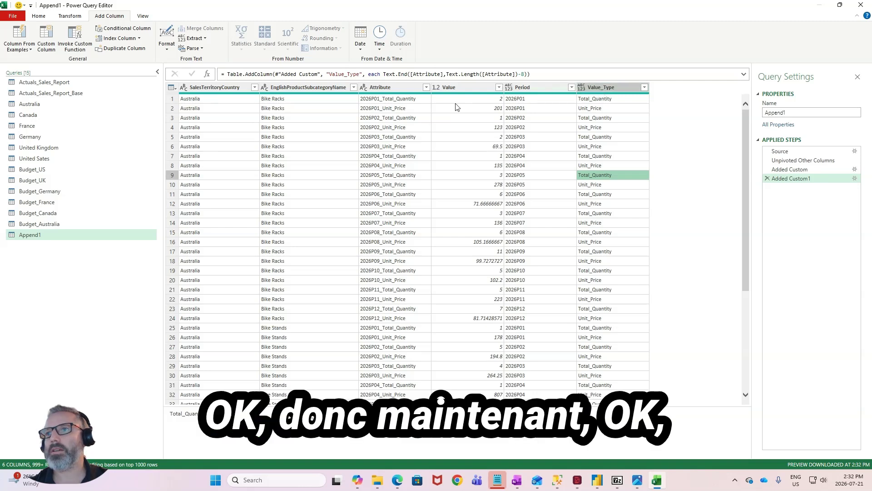
# - Remove the Attribute column from Append1
pyautogui.click(391, 84)
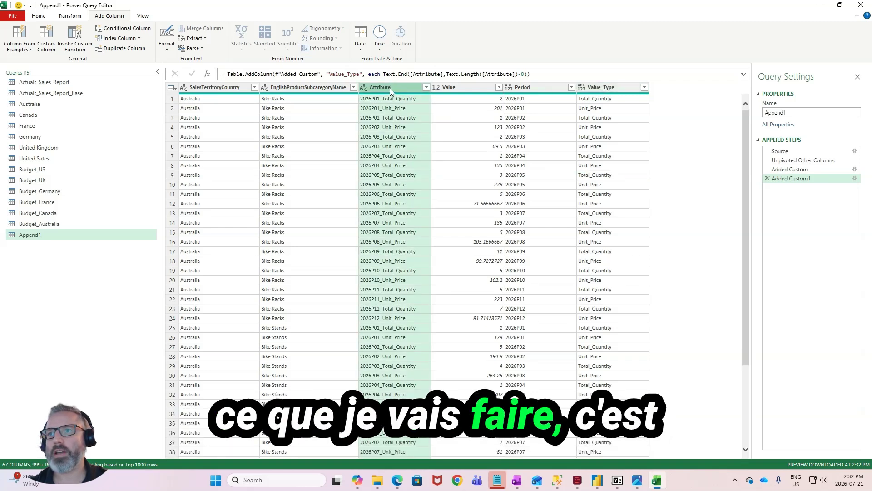
pyautogui.rightClick(389, 86)
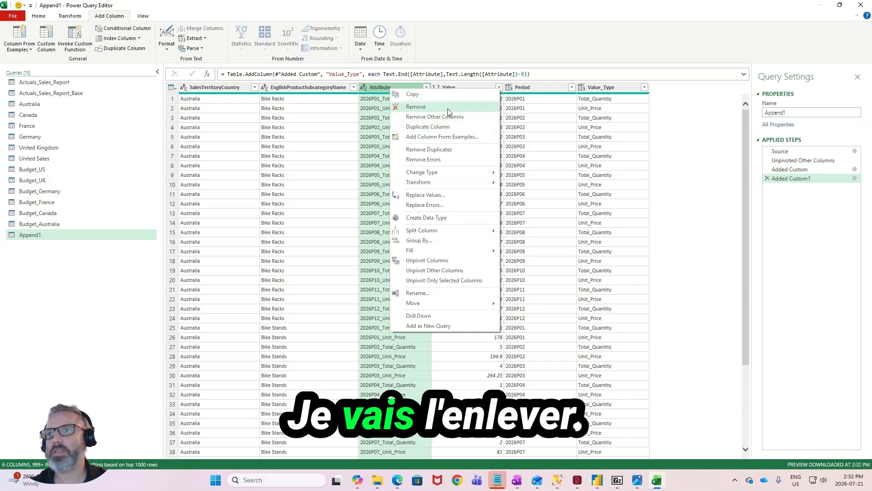
pyautogui.click(448, 108)
# - Pivot the Value_Type column in Append1, using Value as the values column
pyautogui.click(519, 90)
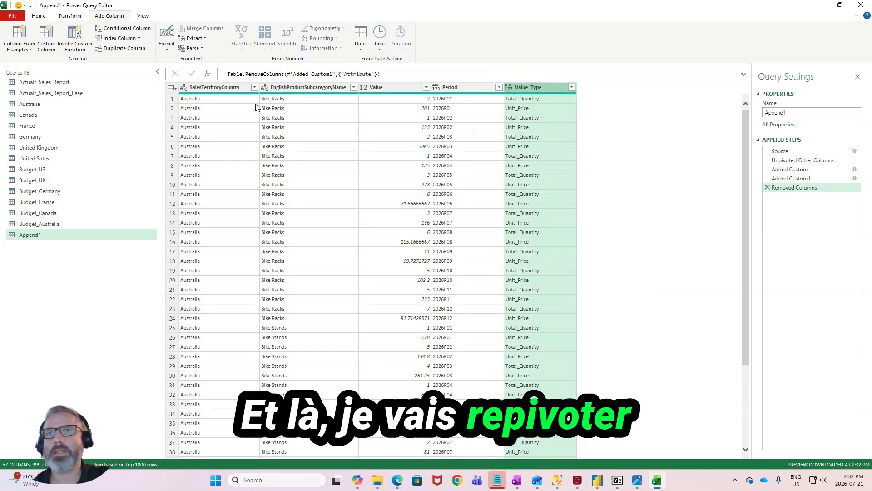
pyautogui.click(38, 20)
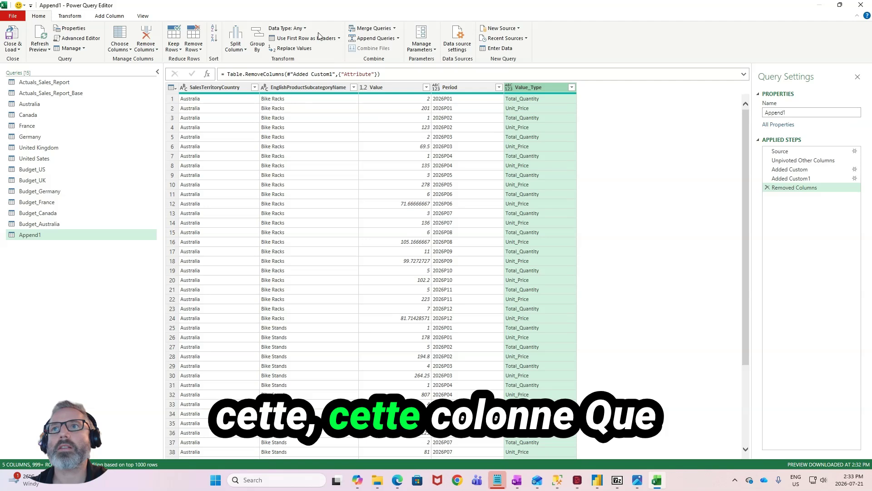
pyautogui.click(69, 16)
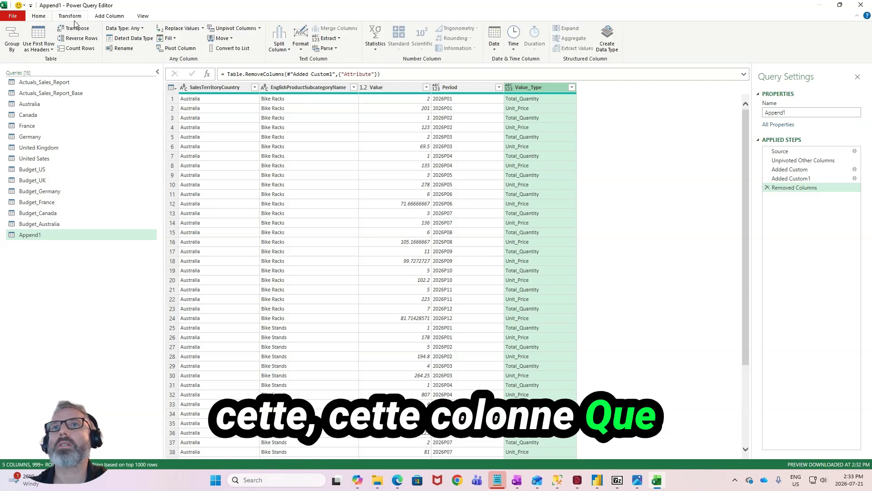
pyautogui.click(176, 49)
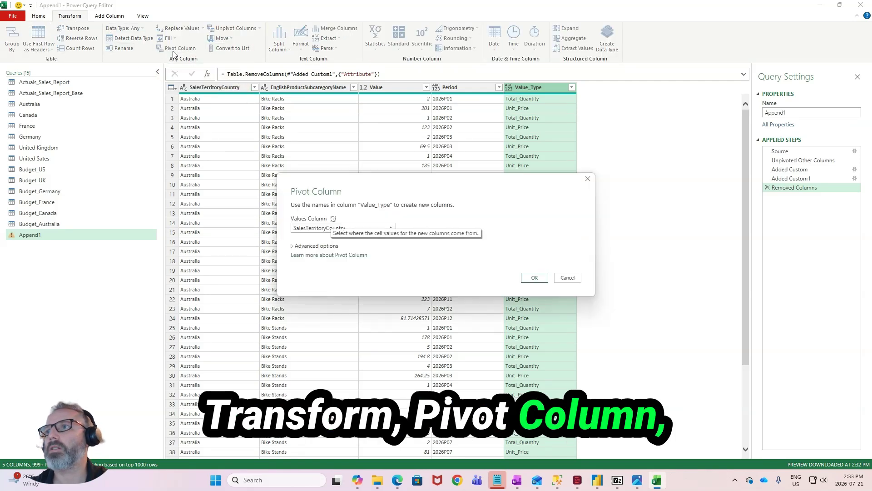
pyautogui.click(375, 228)
pyautogui.click(321, 255)
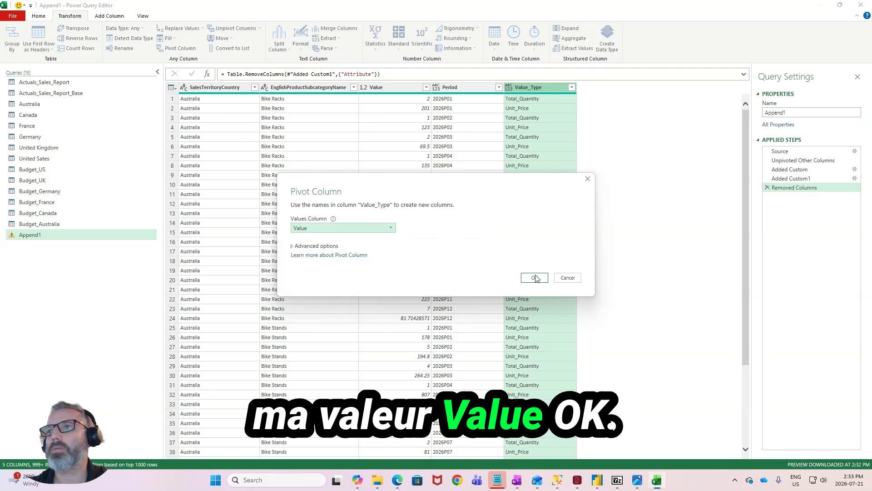
pyautogui.click(535, 277)
# - Review the pivoted rows of Append1 and compare its columns with Actuals_Sales_Report and Actuals_Sales_Report_Base
pyautogui.click(561, 157)
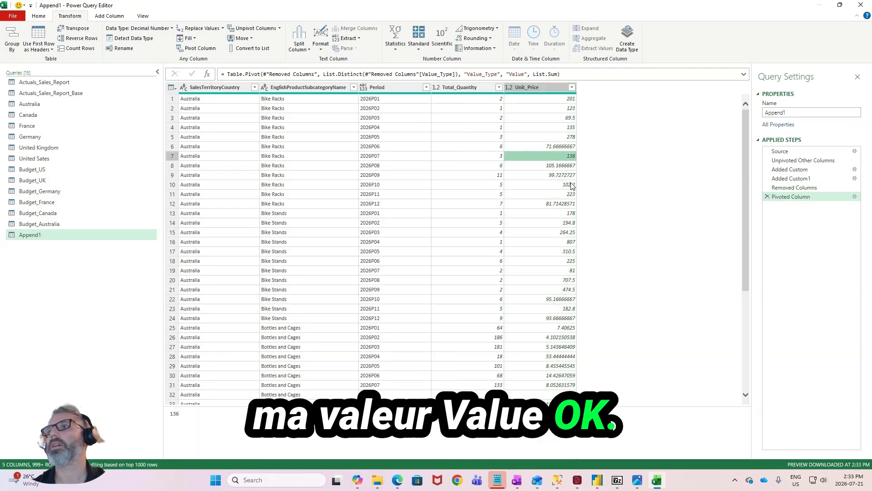
pyautogui.click(562, 117)
pyautogui.click(559, 99)
pyautogui.scroll(-6, 565, 128)
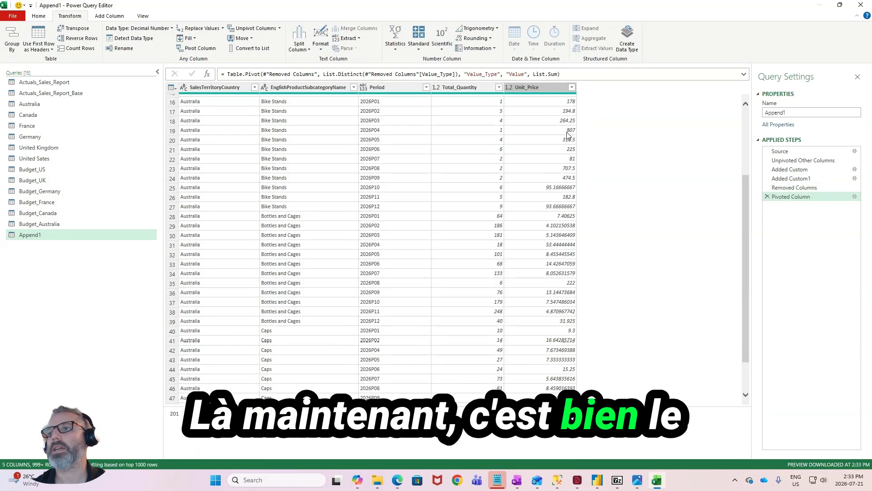
pyautogui.scroll(-20, 571, 151)
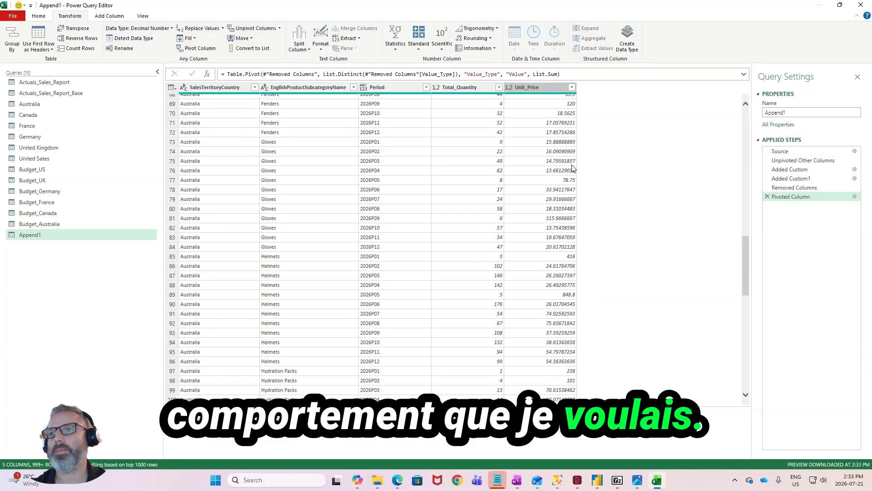
pyautogui.scroll(-7, 543, 163)
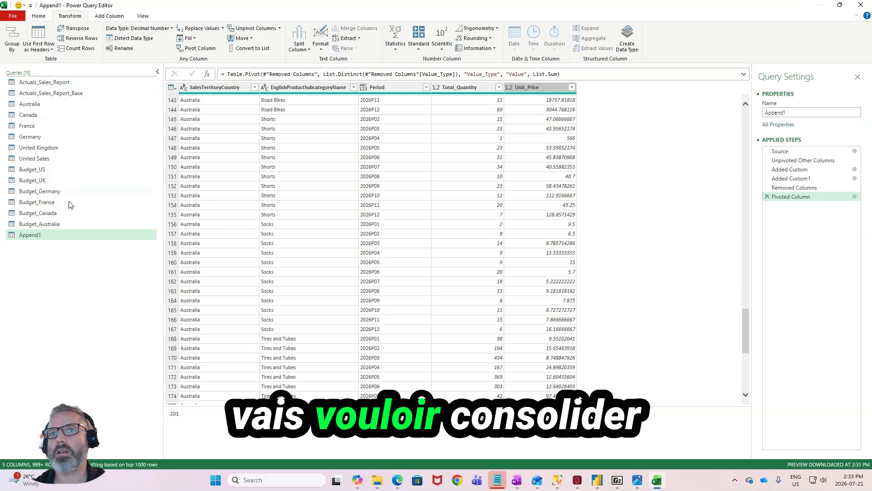
pyautogui.click(56, 82)
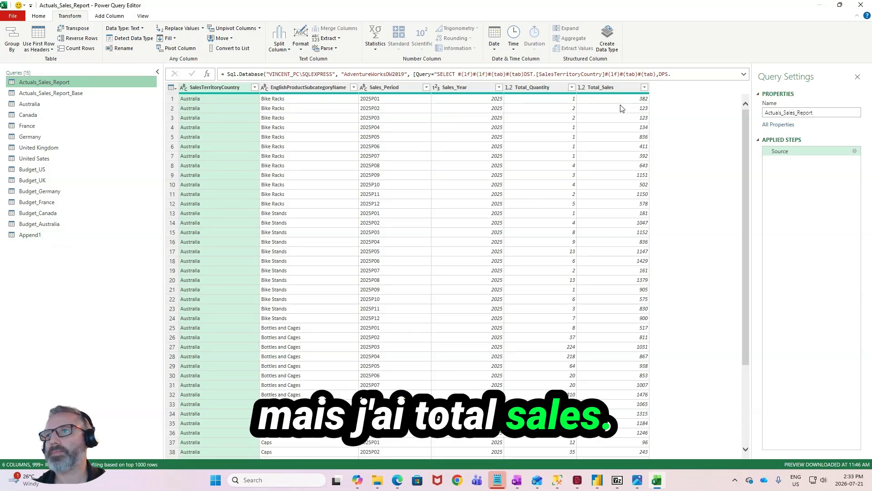
pyautogui.click(93, 94)
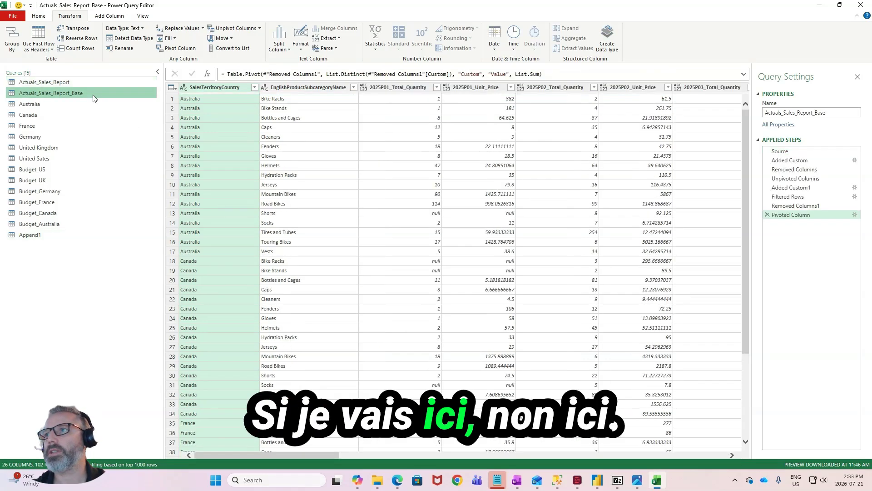
# - Create a reference query from Actuals_Sales_Report and rename it Actuals
pyautogui.click(102, 84)
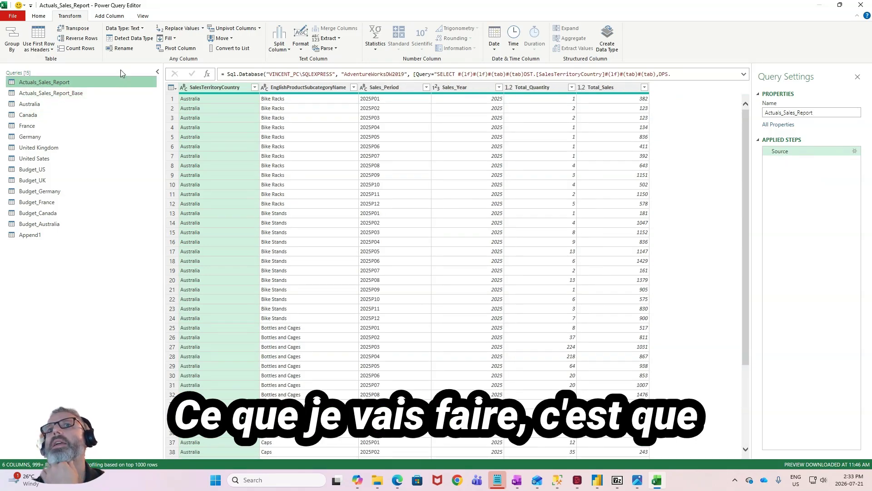
pyautogui.rightClick(109, 81)
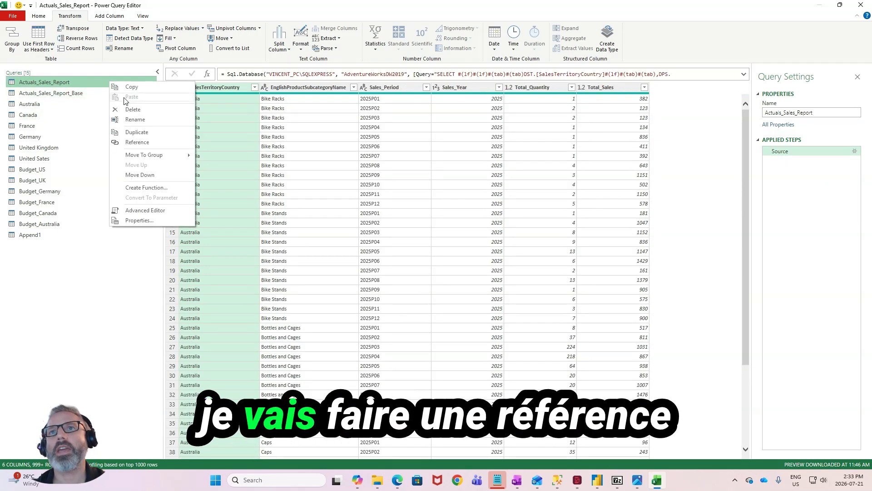
pyautogui.click(153, 148)
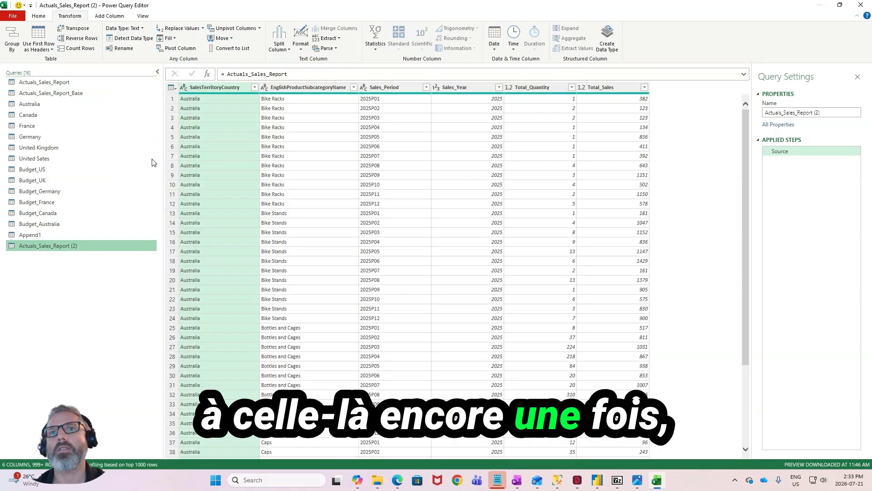
pyautogui.doubleClick(108, 246)
pyautogui.write('Actuals')
pyautogui.press('Return')
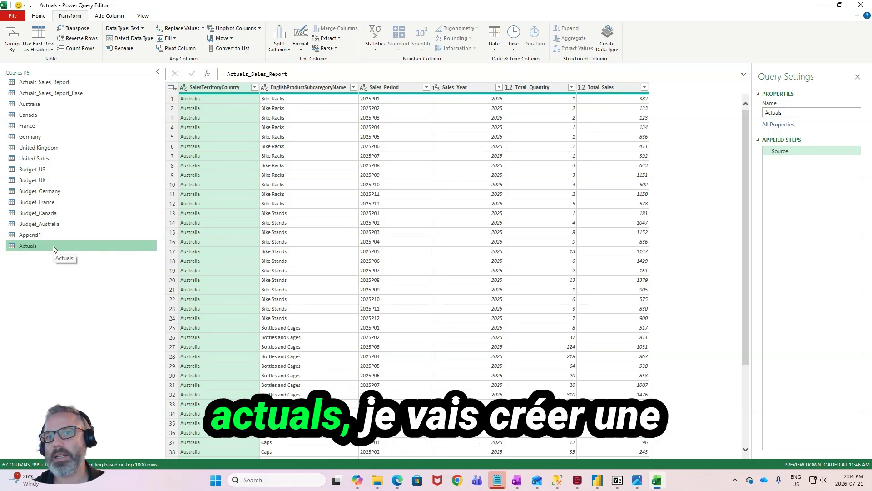
# - Add a custom column named Unit_Price to Actuals with the formula [Total_Sales] / [Total_Quantity]
pyautogui.click(109, 16)
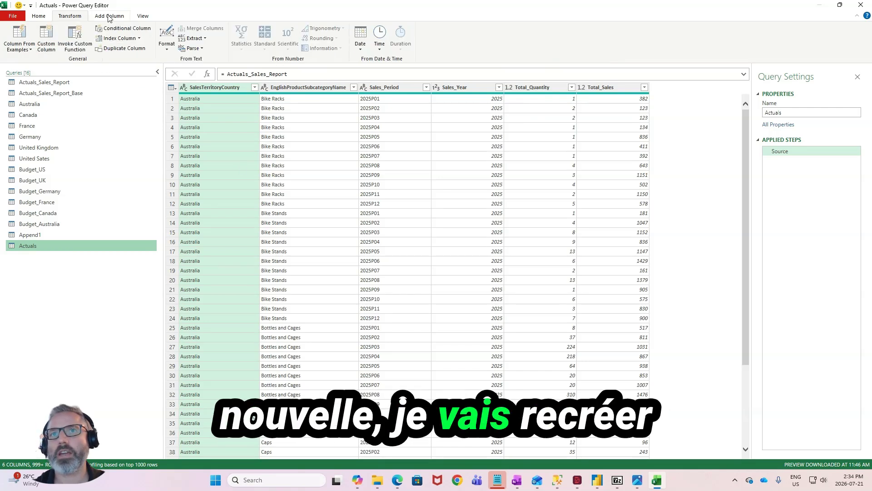
pyautogui.click(46, 39)
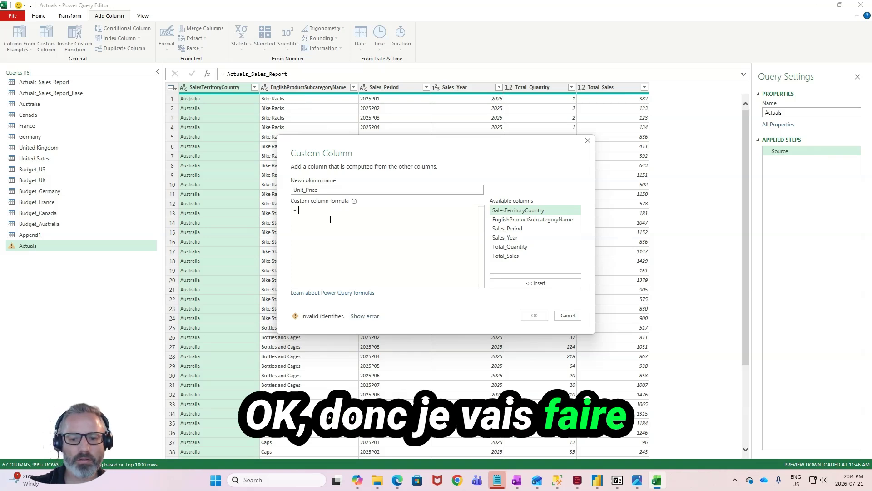
pyautogui.write('[tot')
pyautogui.click(340, 223)
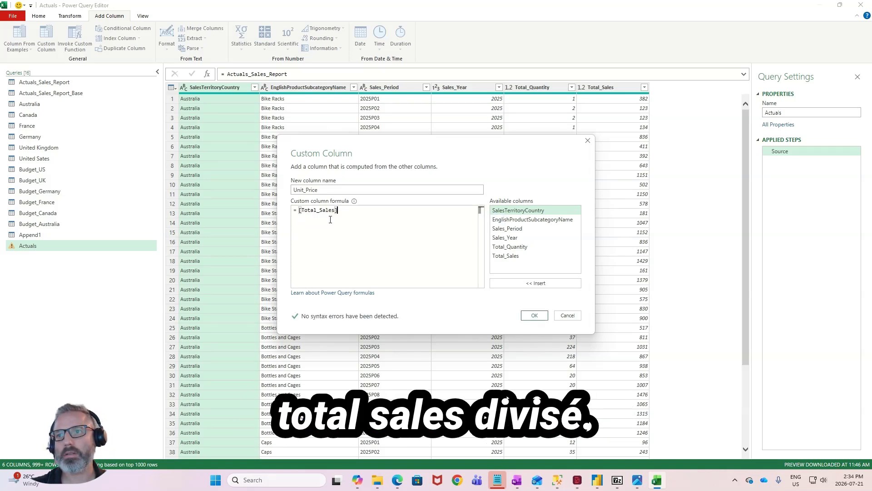
pyautogui.write('/ ')
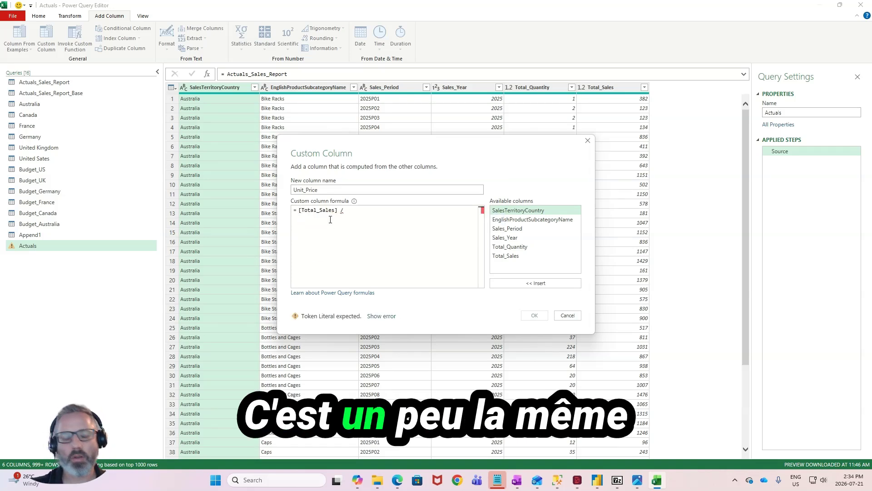
pyautogui.write('tota')
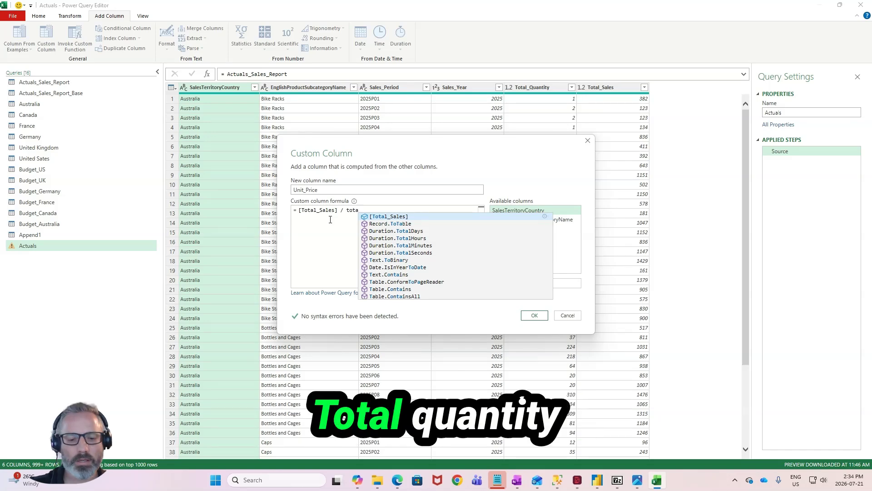
pyautogui.write('l_')
pyautogui.press('Up')
pyautogui.press('Tab')
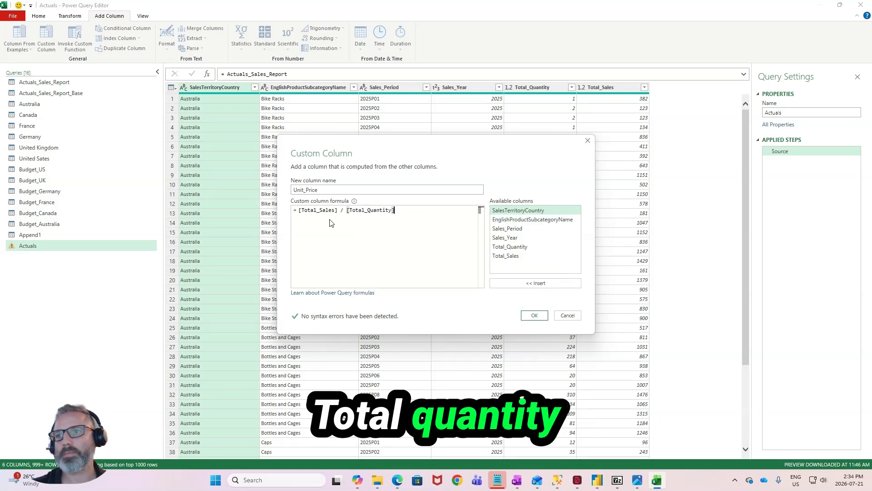
pyautogui.click(535, 315)
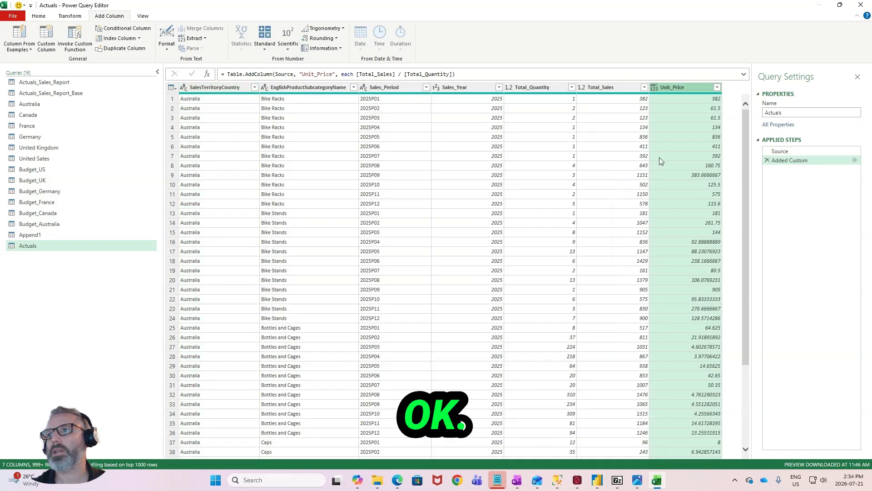
pyautogui.click(658, 158)
# - Remove the Total_Sales column from the Actuals query
pyautogui.click(619, 88)
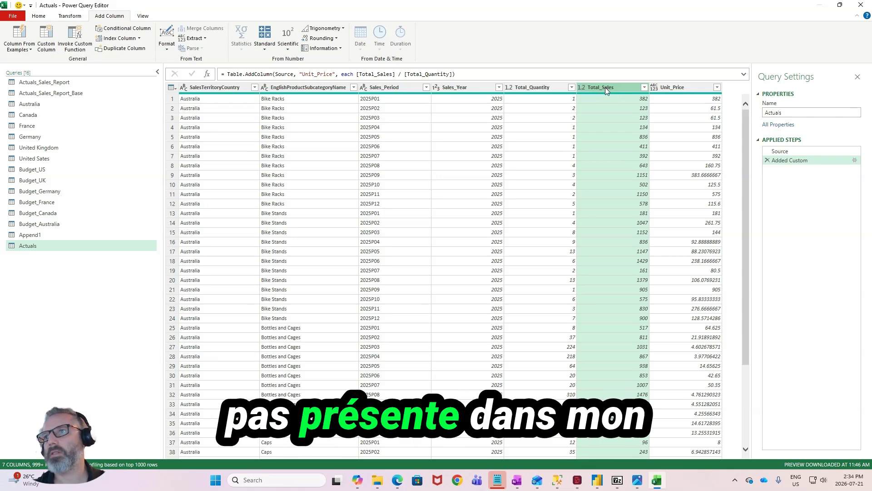
pyautogui.rightClick(605, 87)
pyautogui.click(620, 100)
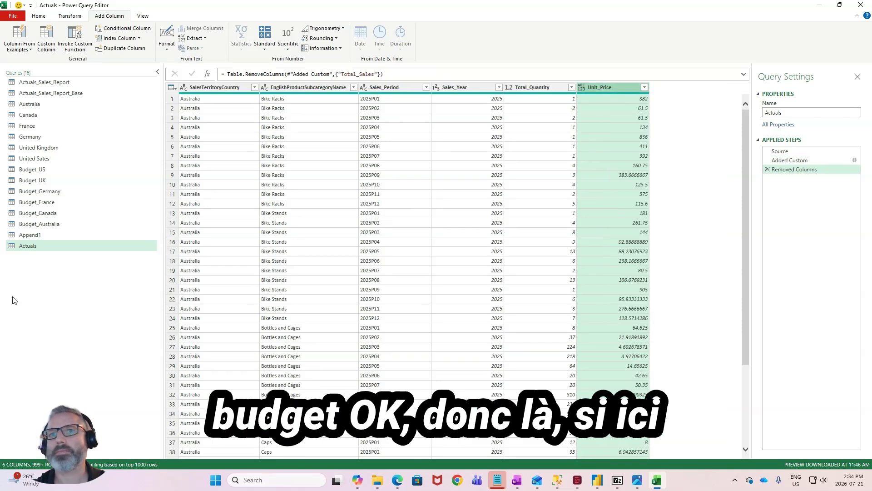
# - Rename the Append1 query as Budget
pyautogui.click(45, 235)
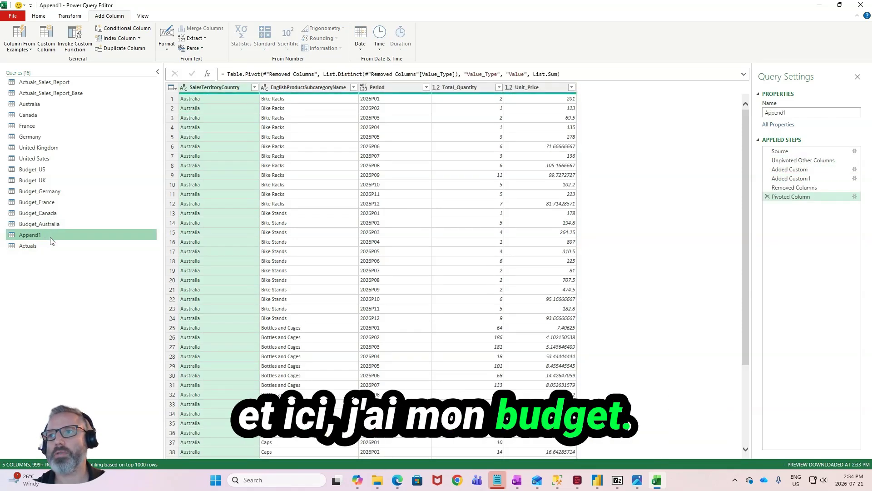
pyautogui.doubleClick(51, 236)
pyautogui.write('Budget')
# - Compare the Budget and Actuals columns and add a custom column named Sales_Year to Budget with the formula Text.Start([Period],4)
pyautogui.click(50, 246)
pyautogui.click(52, 235)
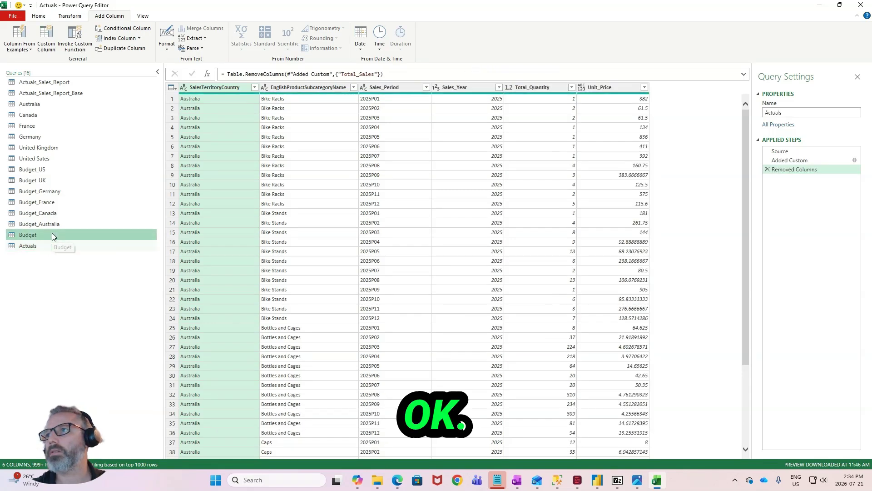
pyautogui.click(48, 246)
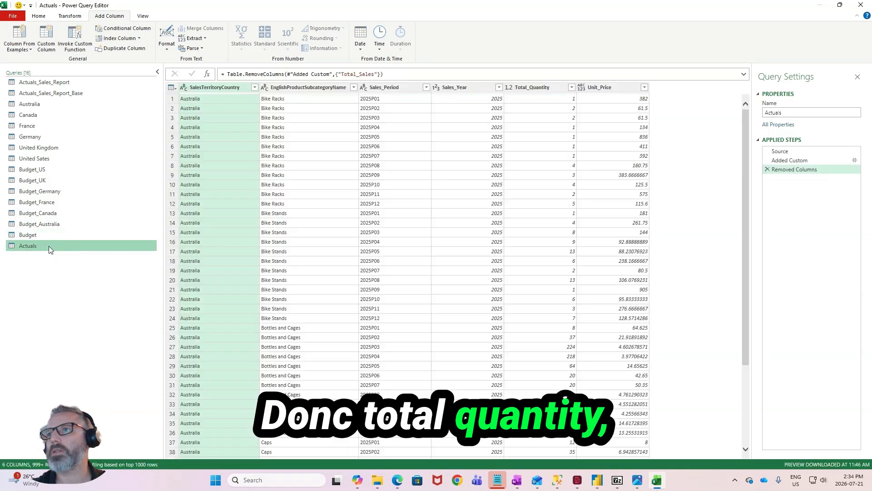
pyautogui.click(48, 234)
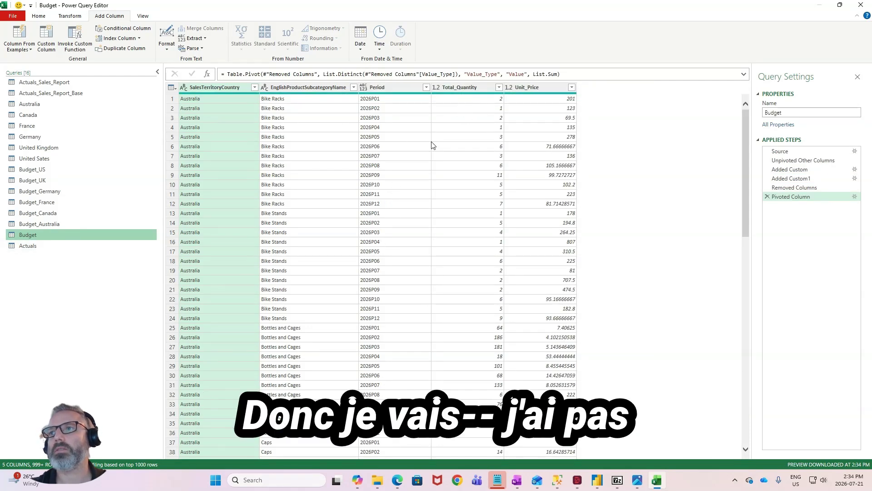
pyautogui.click(43, 43)
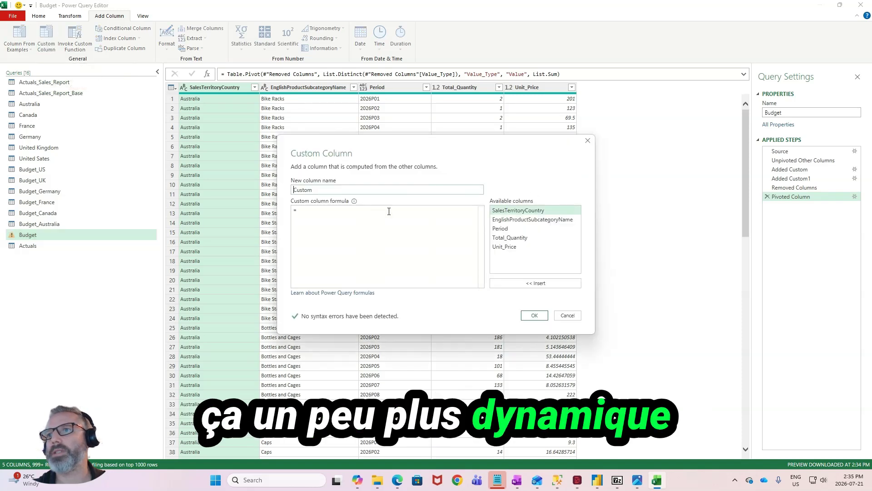
pyautogui.write('Sa')
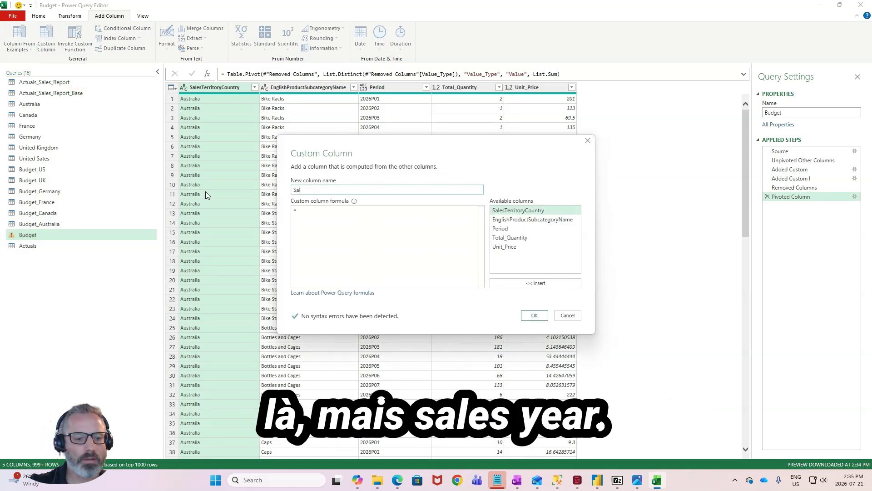
pyautogui.write('les_Year')
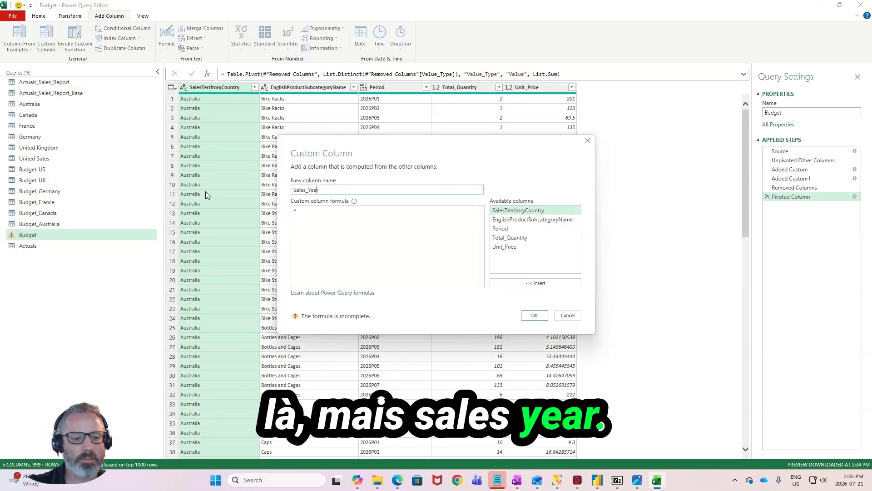
pyautogui.click(320, 210)
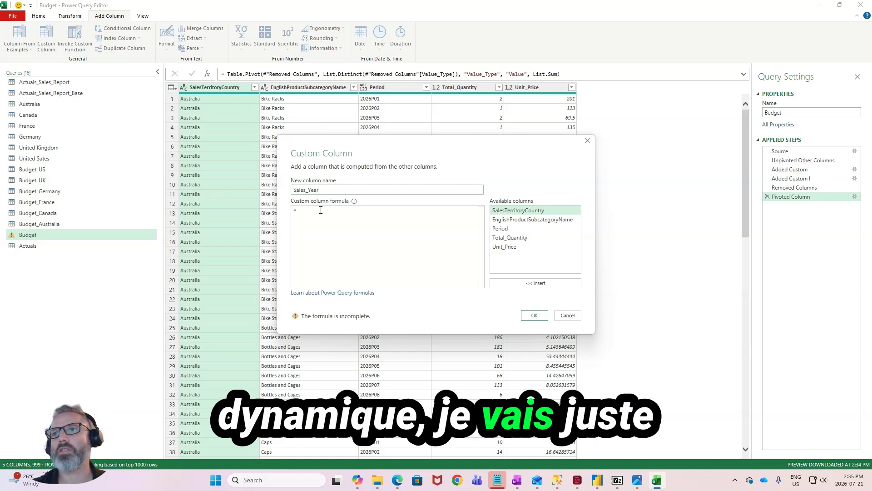
pyautogui.write('text')
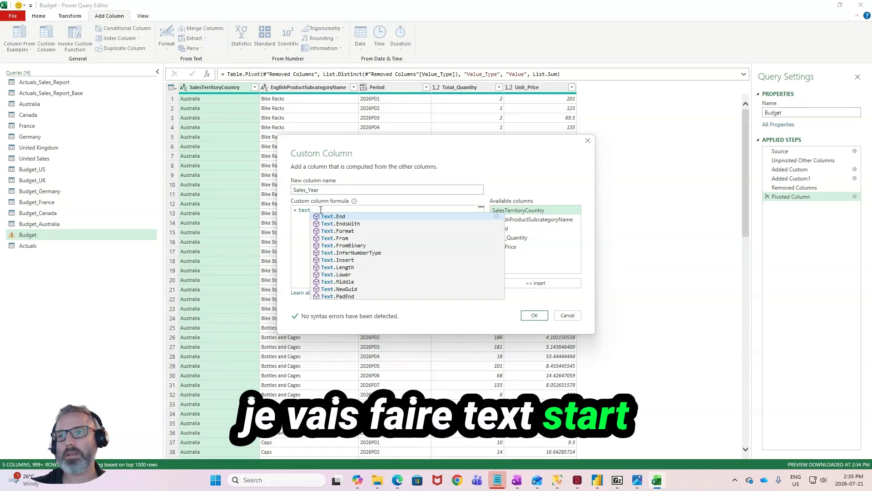
pyautogui.write('Text.Start')
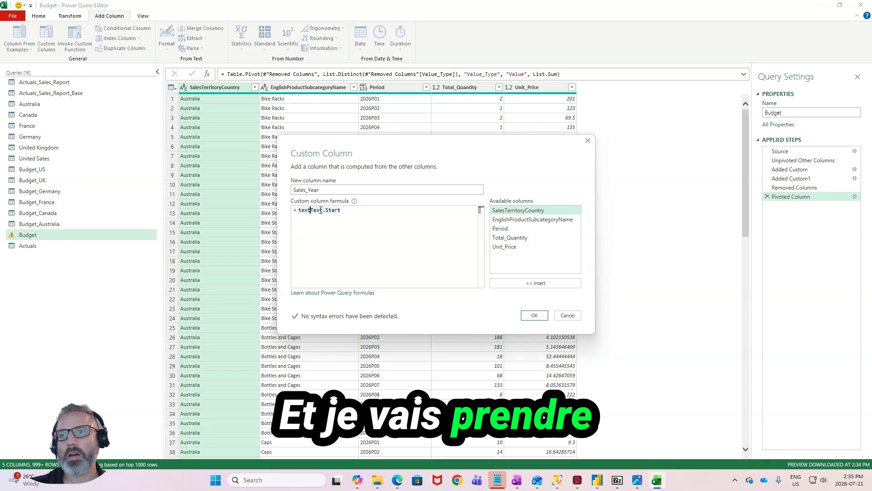
pyautogui.press('BackSpace')
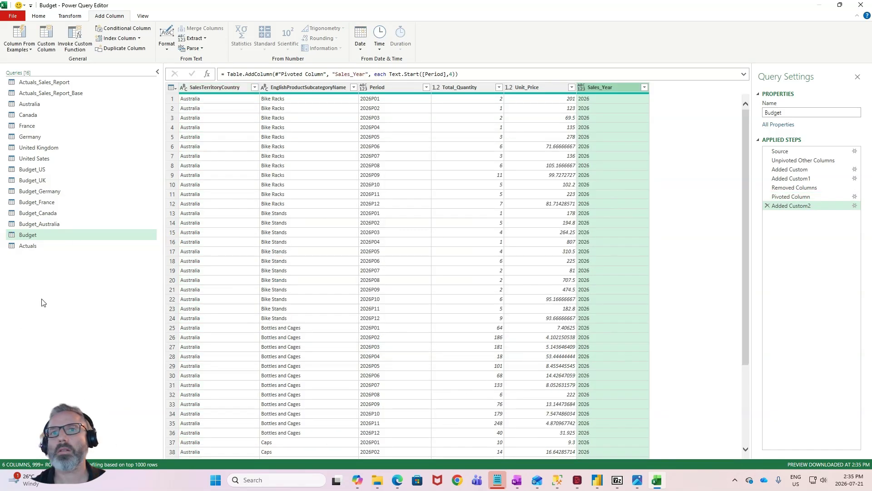
# - Check the Budget columns against Actuals and append the two queries as a new query, with Actuals first and Budget second
pyautogui.click(71, 246)
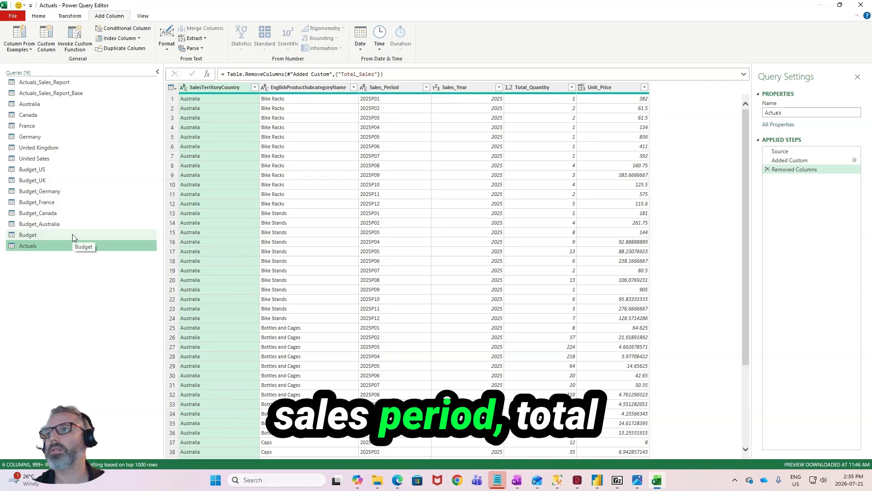
pyautogui.click(72, 234)
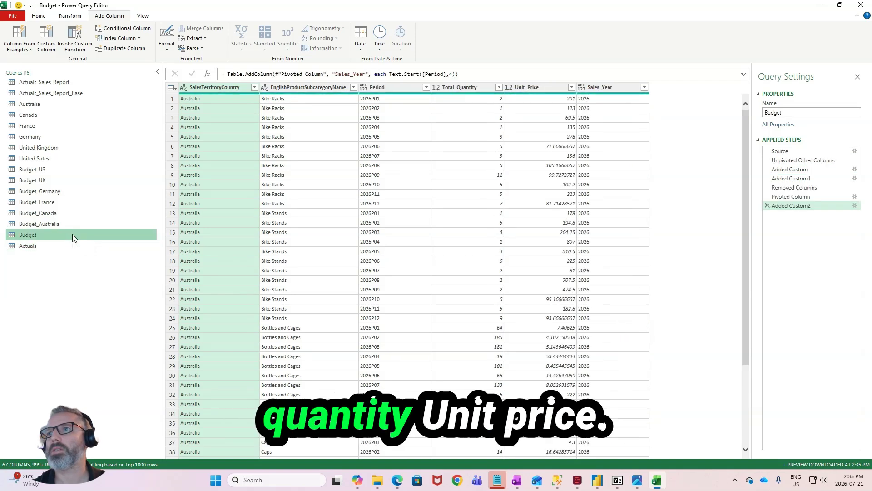
pyautogui.click(70, 247)
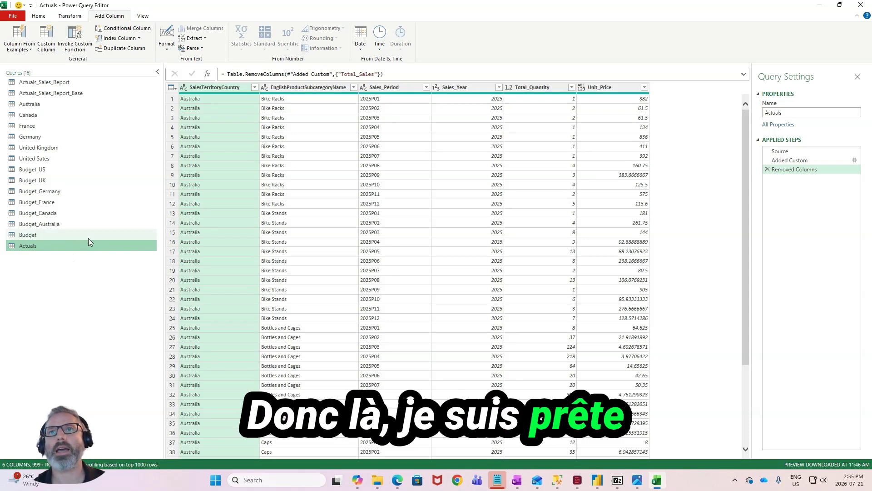
pyautogui.click(39, 17)
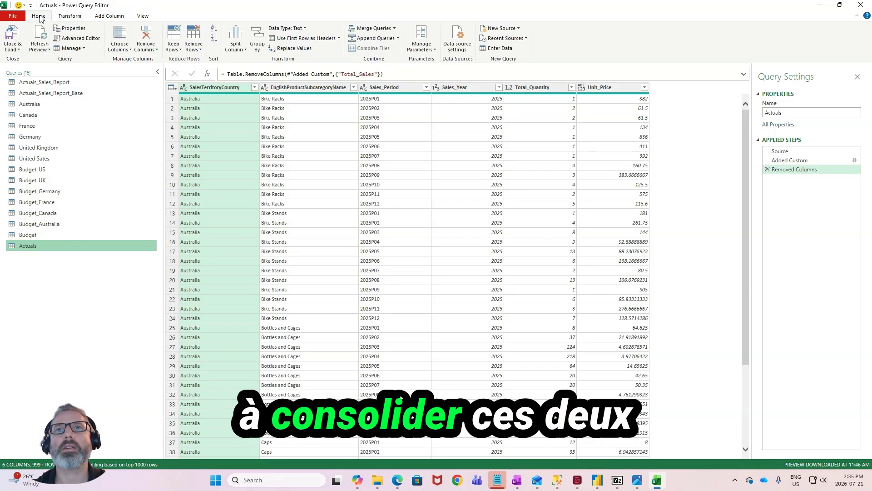
pyautogui.click(398, 40)
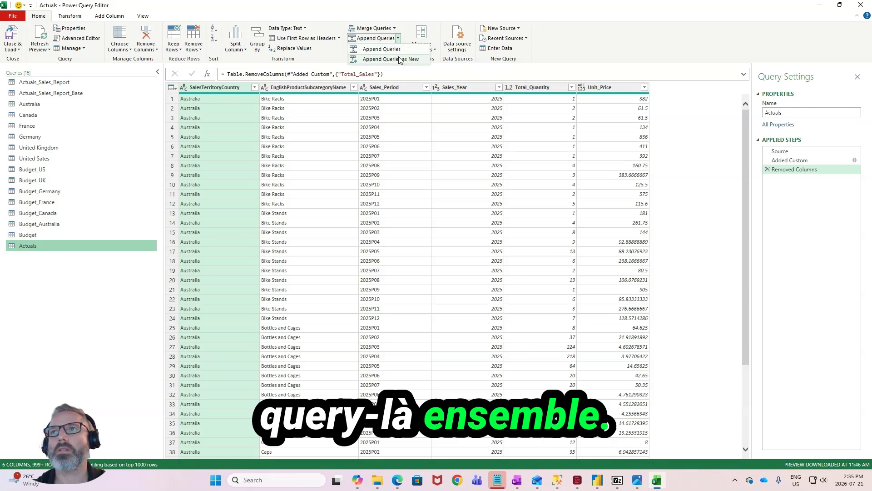
pyautogui.click(400, 59)
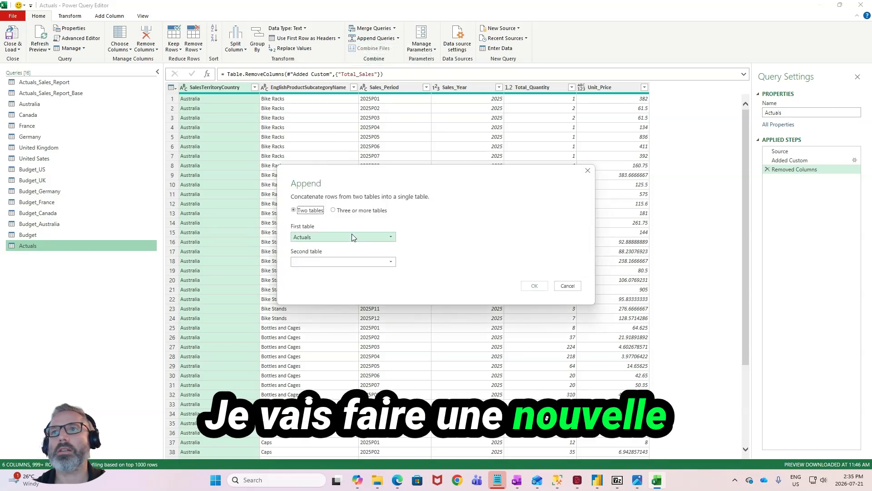
pyautogui.click(338, 262)
pyautogui.click(303, 398)
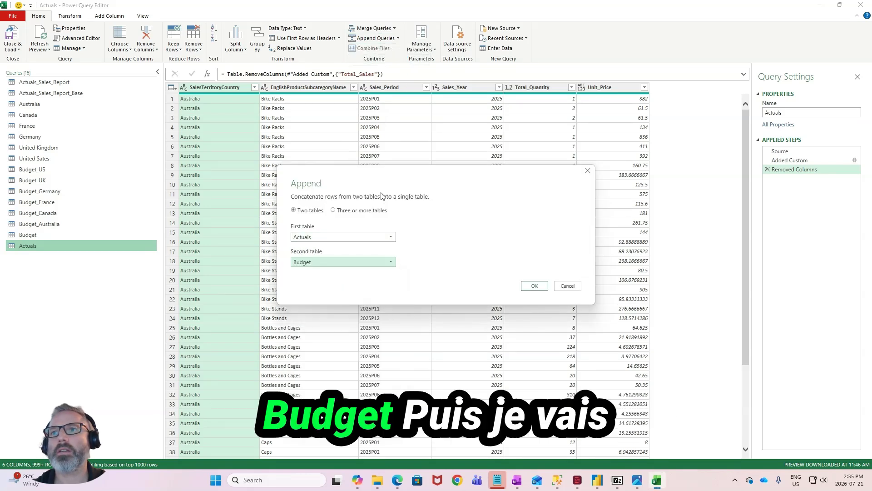
pyautogui.press('Return')
# - Rename the newly appended query as Actuals_Budget
pyautogui.doubleClick(64, 257)
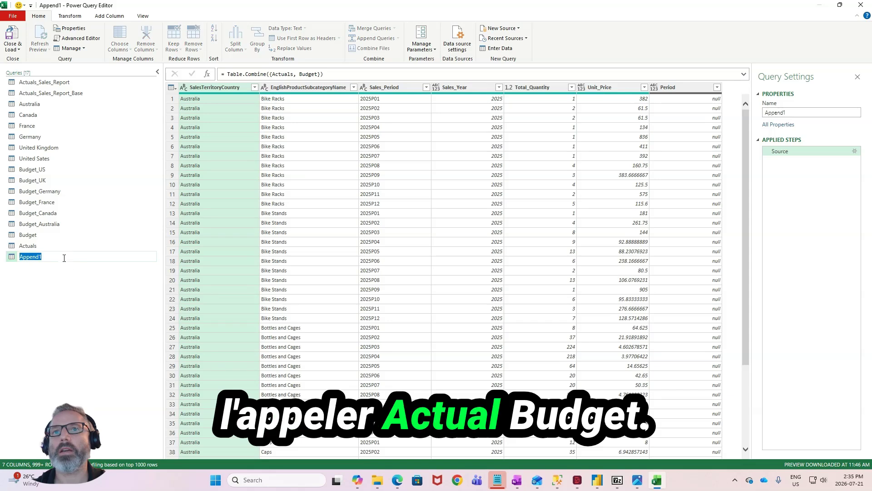
pyautogui.write('Actuals_Budget')
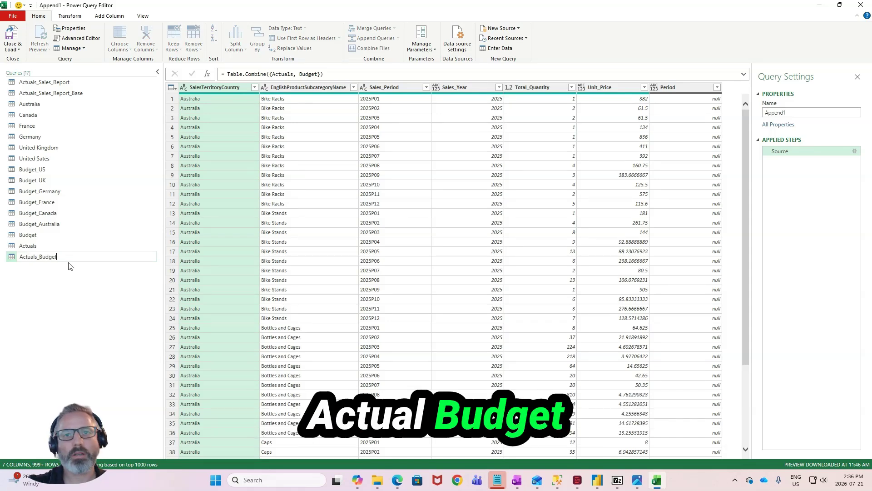
pyautogui.press('Return')
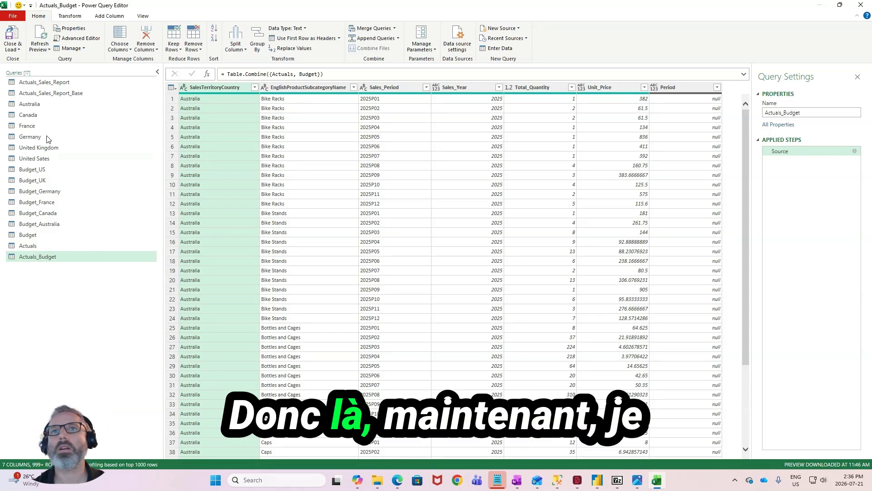
# - Close the query editor and load the new queries as connection only, adding the data to the Data Model
pyautogui.click(12, 47)
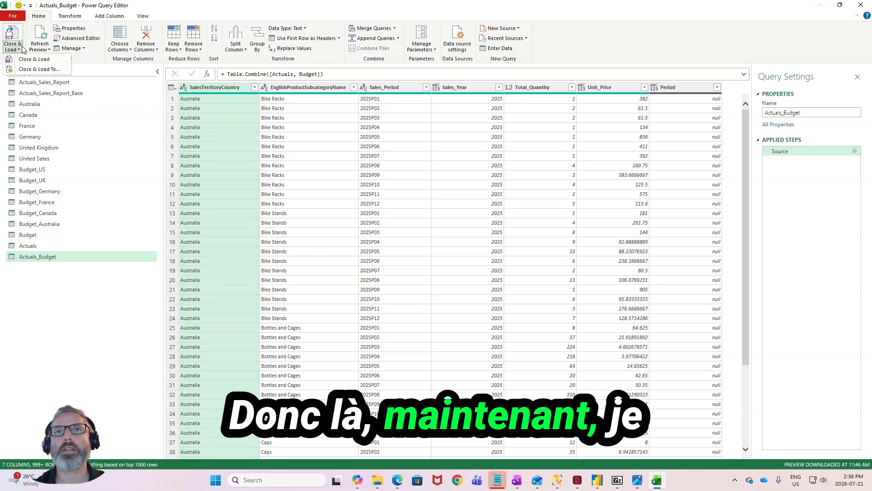
pyautogui.click(28, 69)
pyautogui.click(567, 178)
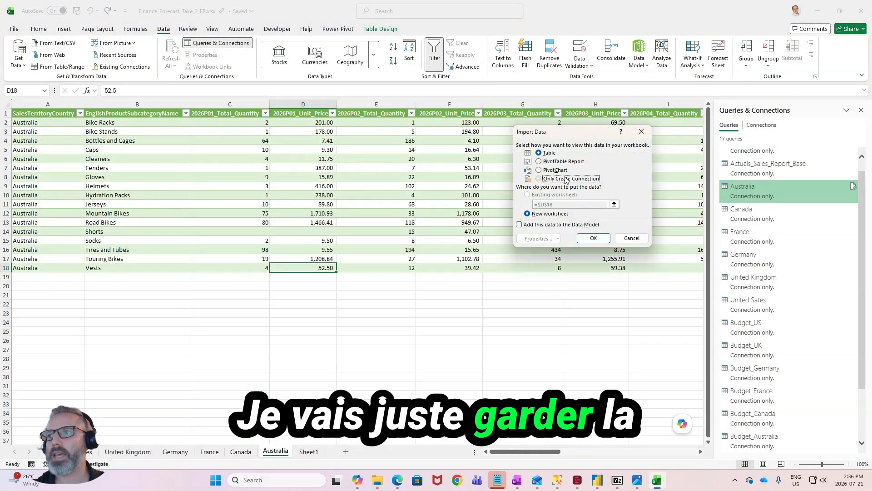
pyautogui.click(526, 227)
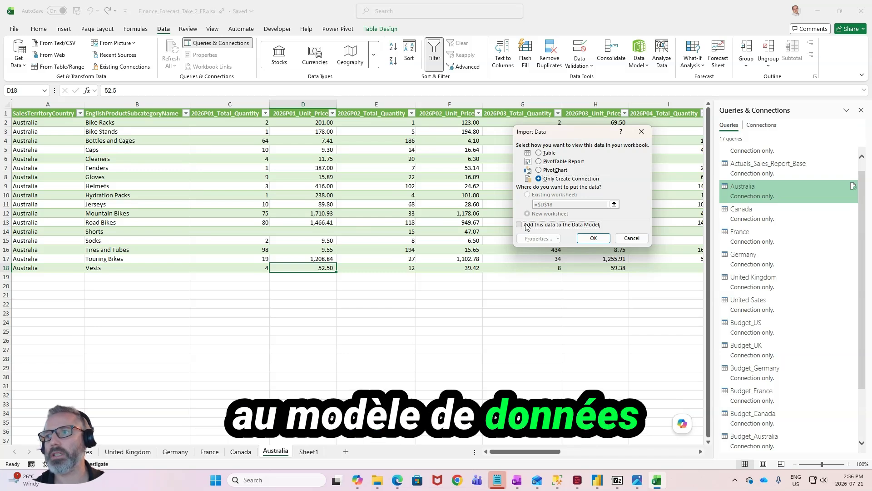
pyautogui.click(586, 242)
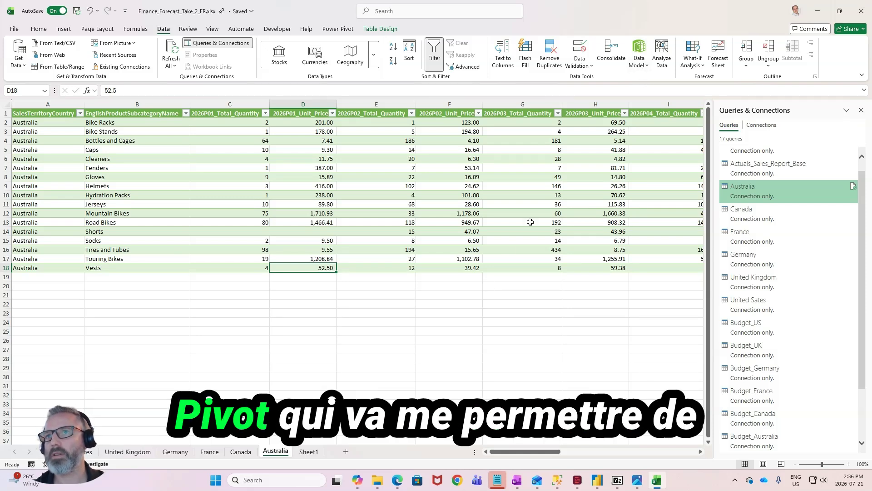
# - Open the workbook's Data Model options
pyautogui.click(646, 67)
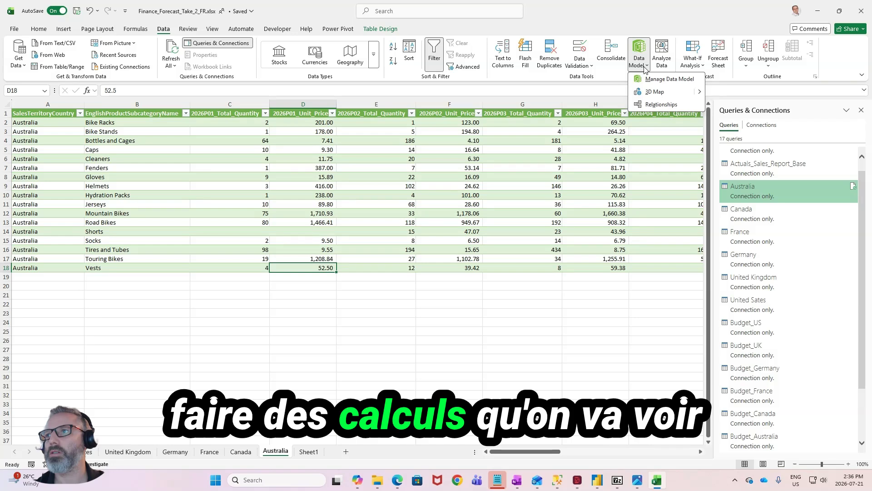
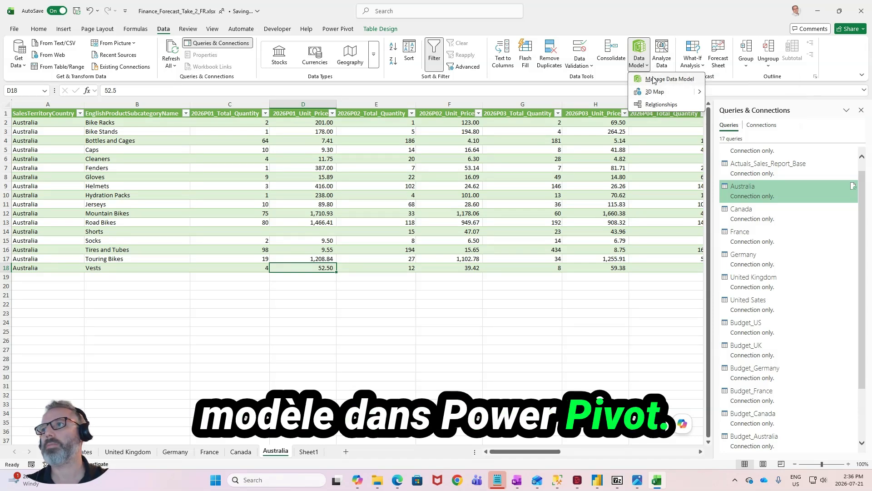
# - Open the Data Model and review the Actuals and Budget tables loaded alongside Actuals_Budget, and return to the workbook
pyautogui.click(654, 80)
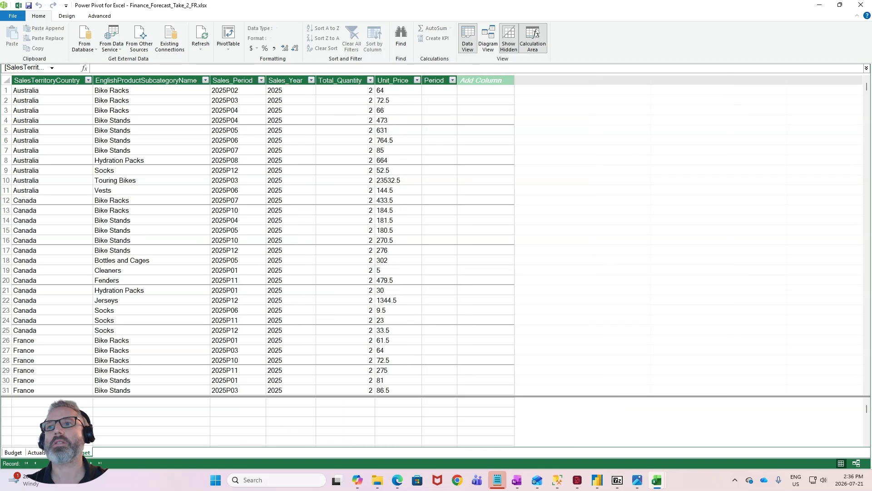
pyautogui.click(18, 453)
pyautogui.click(37, 453)
pyautogui.click(18, 453)
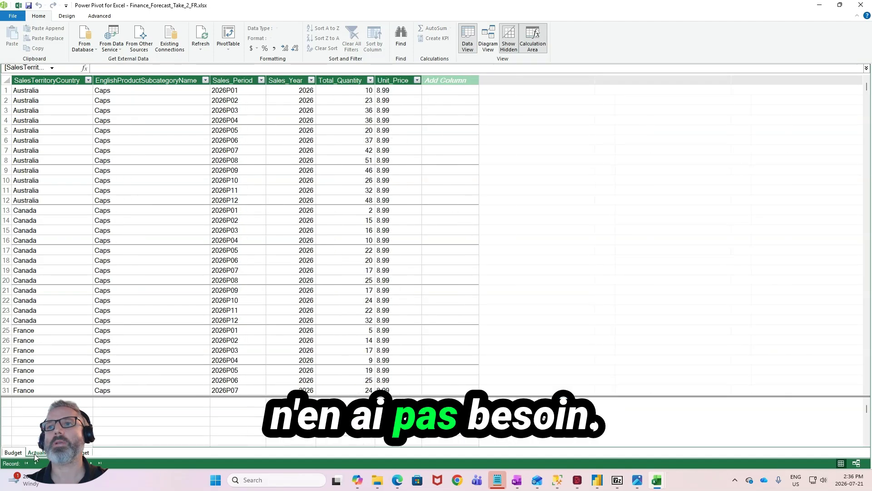
pyautogui.click(37, 453)
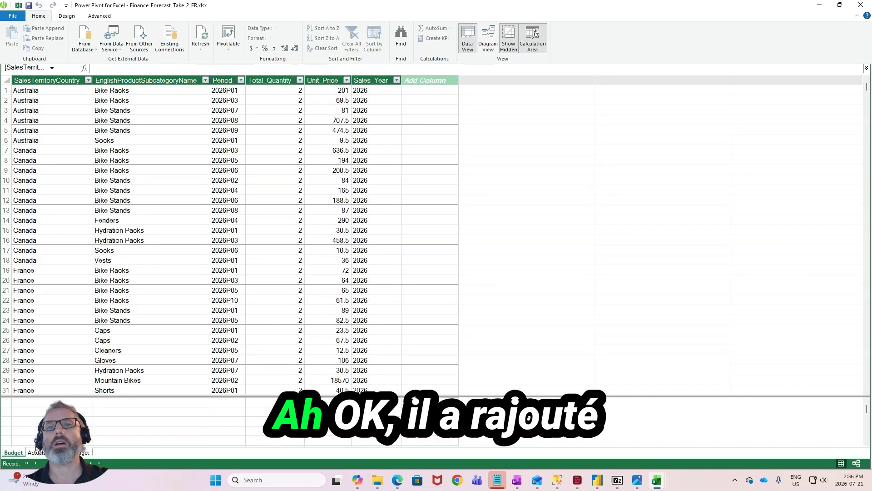
pyautogui.click(9, 453)
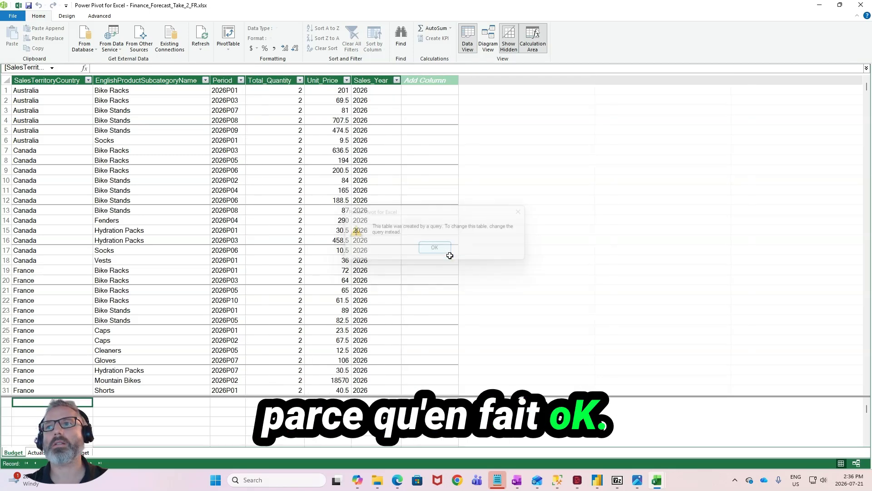
pyautogui.click(447, 252)
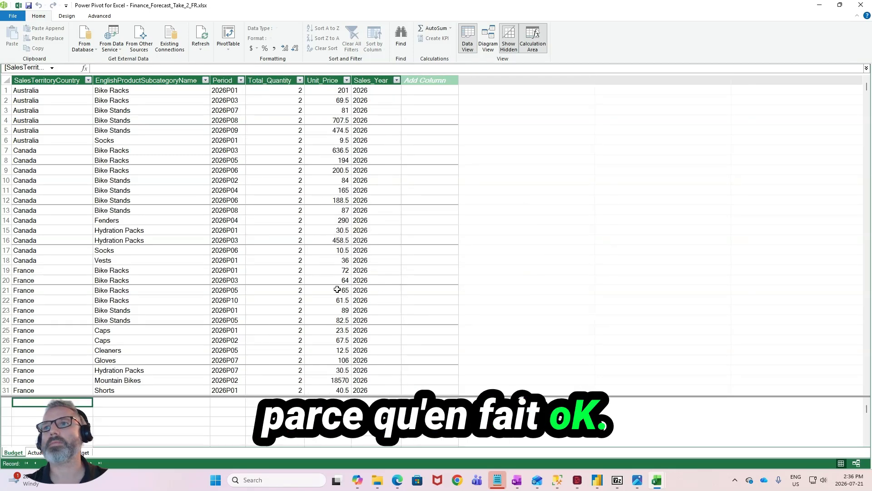
pyautogui.click(860, 6)
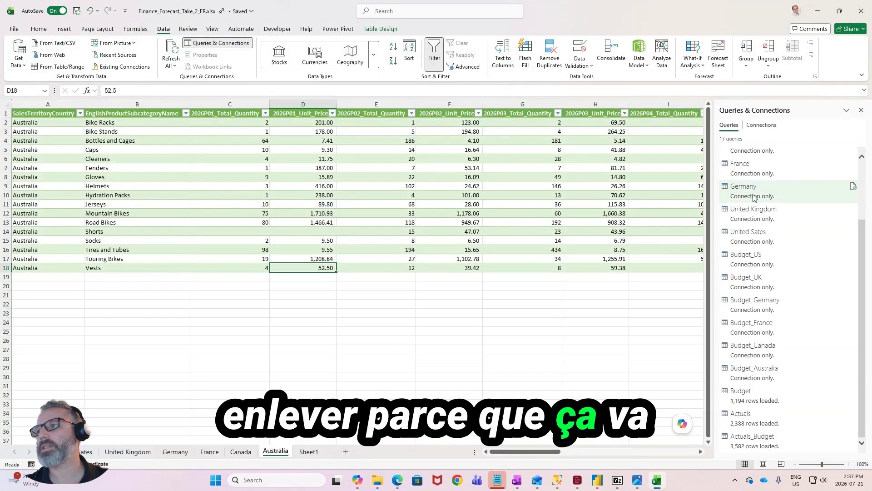
# - Change the Actuals query's load settings to connection only, without adding its data to the Data Model
pyautogui.rightClick(775, 418)
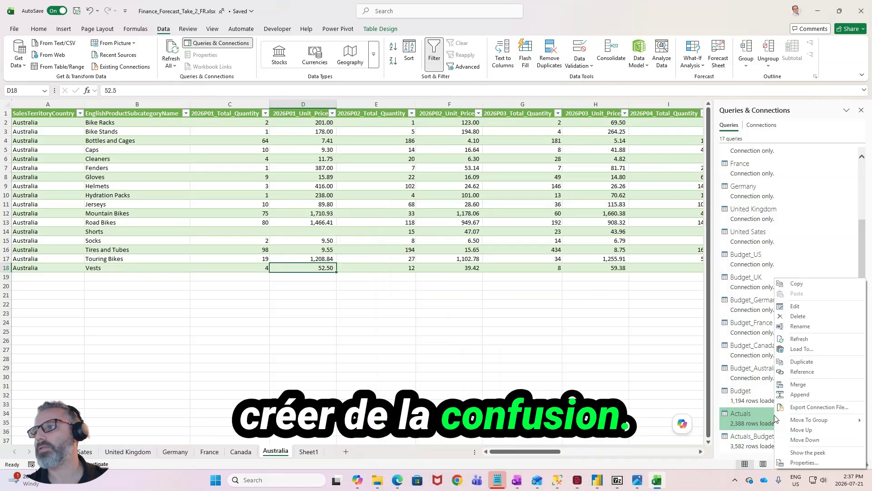
pyautogui.click(799, 348)
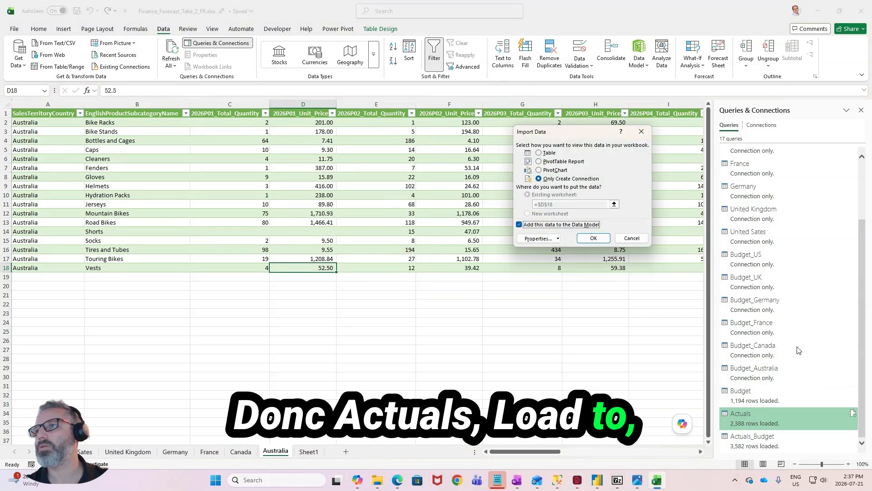
pyautogui.click(561, 224)
pyautogui.click(593, 238)
pyautogui.click(457, 275)
# - Take the Budget query out of the Data Model as well, keeping it as connection only
pyautogui.click(793, 398)
pyautogui.rightClick(793, 398)
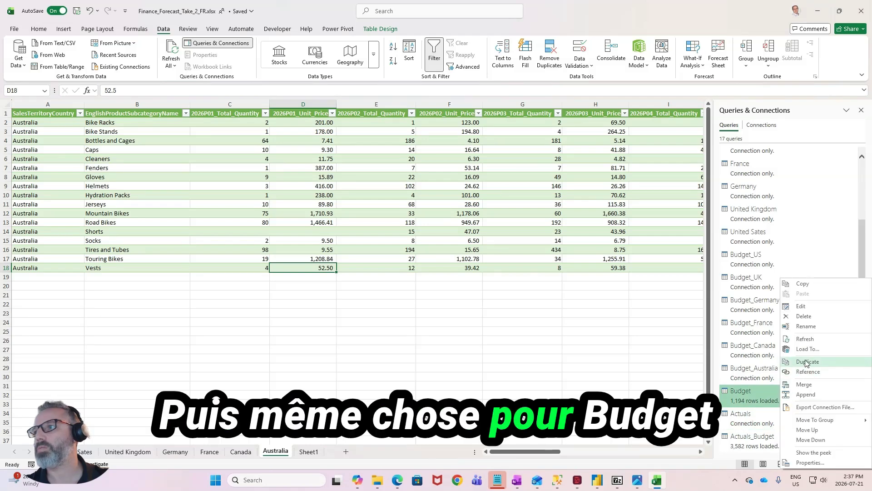
pyautogui.click(799, 346)
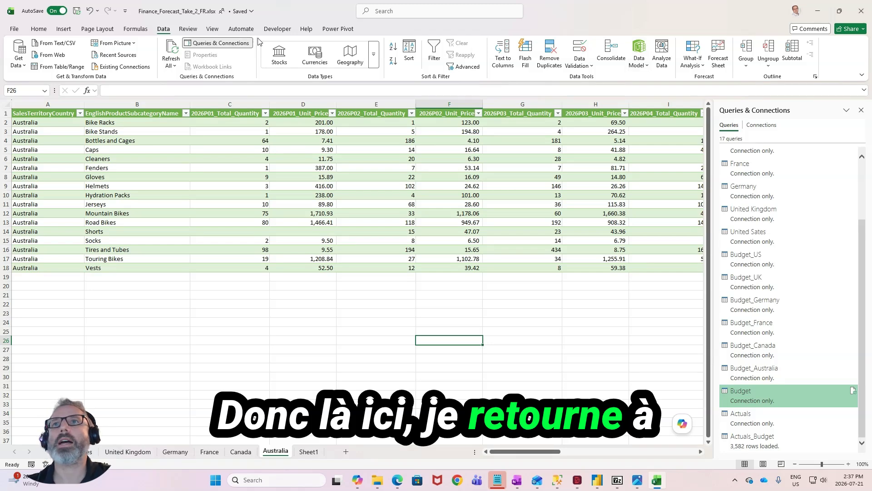
# - Open the Power Pivot model and examine the Sales_Period and Period columns across the 2025 and 2026 rows of Actuals_Budget
pyautogui.click(337, 28)
pyautogui.click(19, 50)
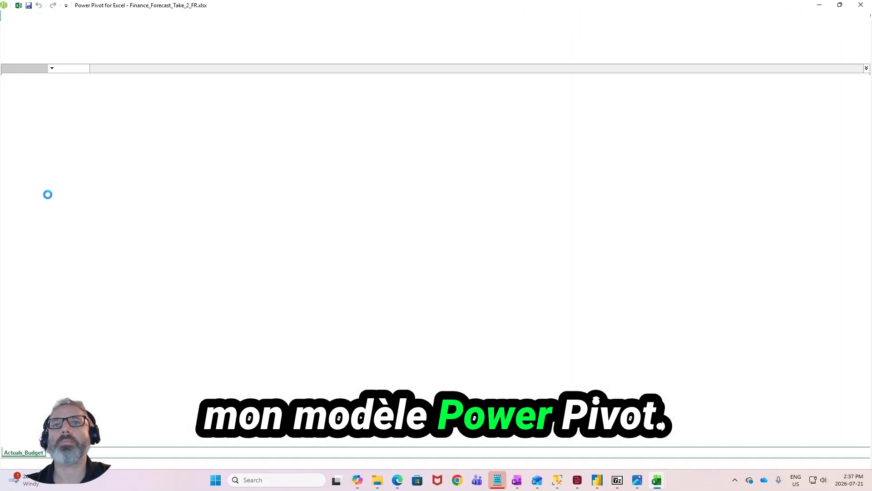
pyautogui.click(341, 210)
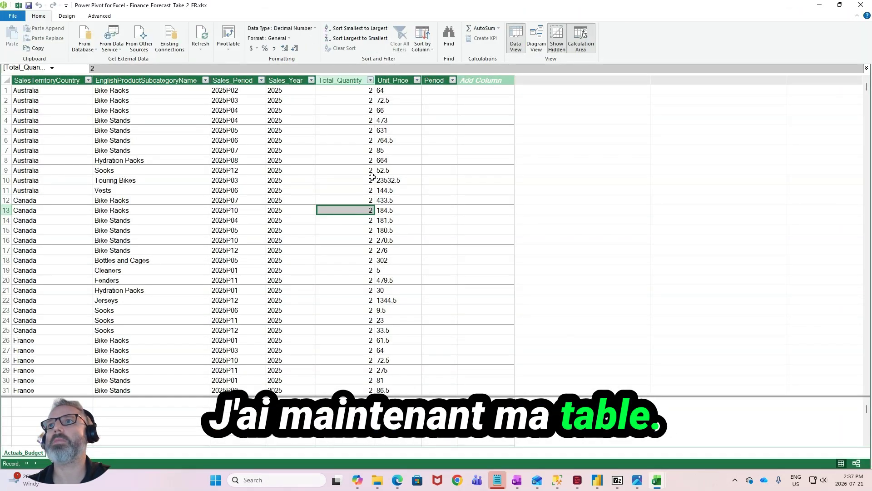
pyautogui.click(390, 92)
pyautogui.click(460, 89)
pyautogui.click(439, 92)
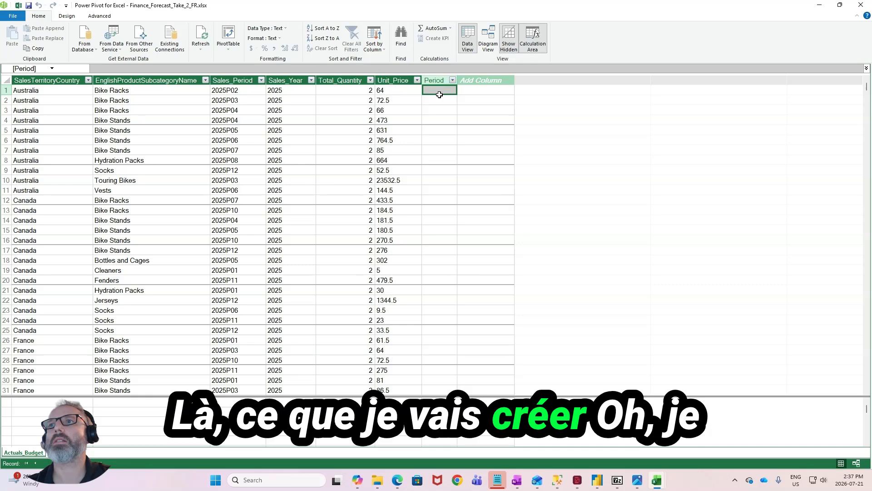
pyautogui.scroll(-5, 307, 177)
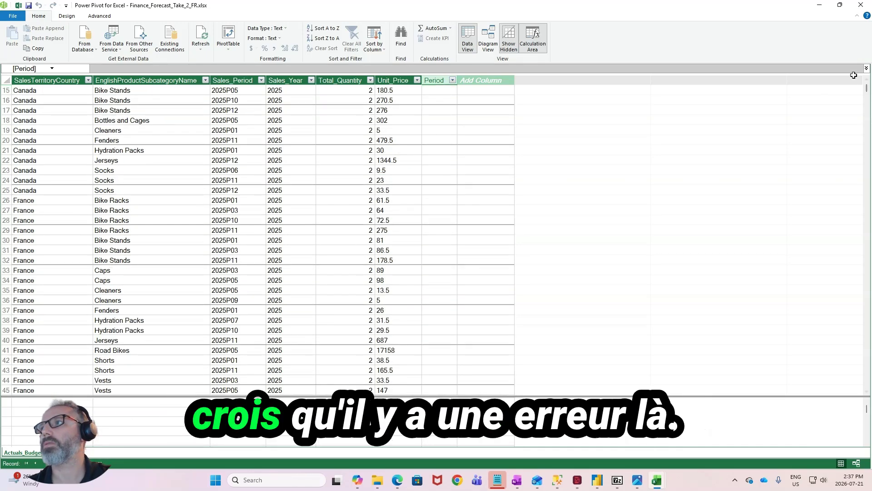
pyautogui.moveTo(868, 90); pyautogui.dragTo(852, 331)
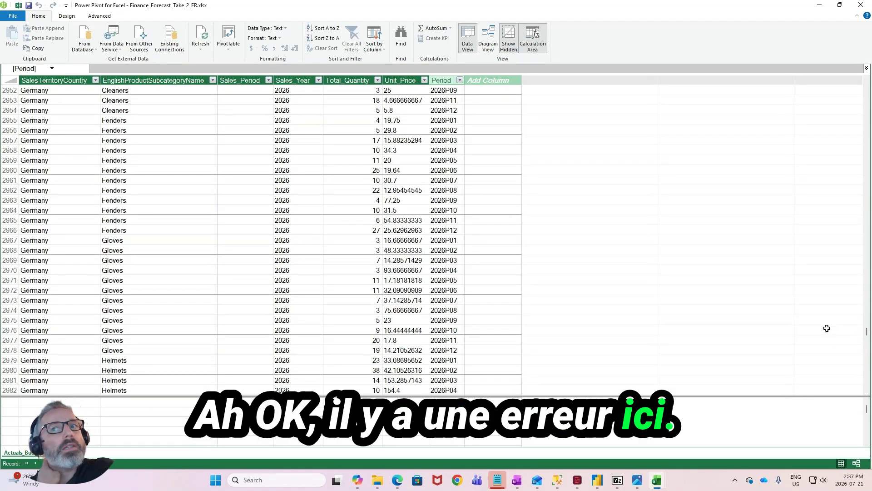
pyautogui.scroll(7, 563, 388)
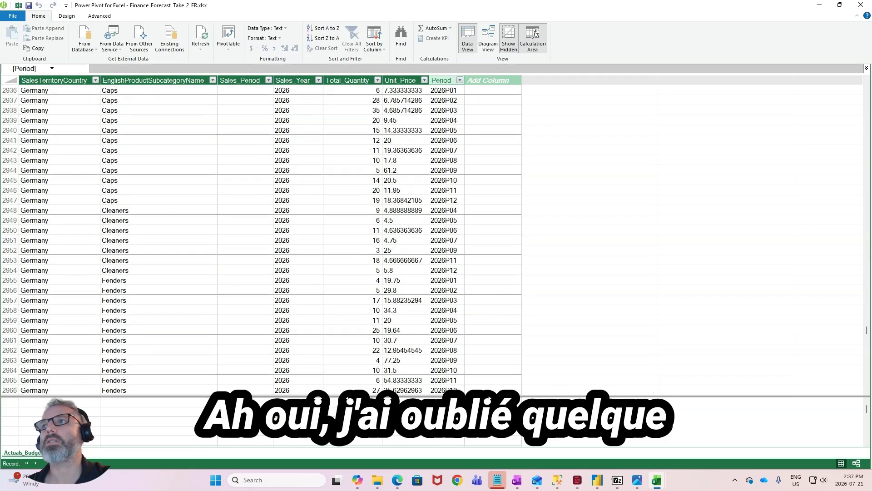
pyautogui.scroll(6, 512, 391)
pyautogui.click(405, 190)
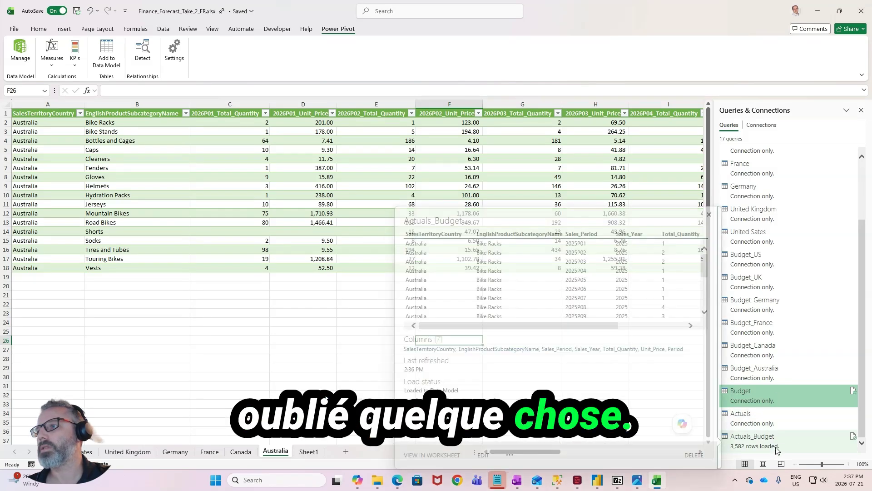
# - Launch the Power Query Editor from the workbook
pyautogui.click(39, 30)
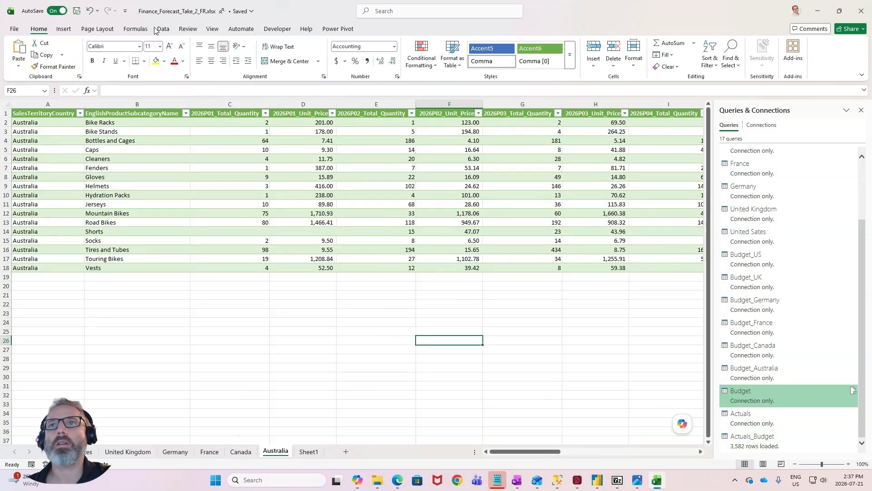
pyautogui.click(272, 32)
pyautogui.click(33, 32)
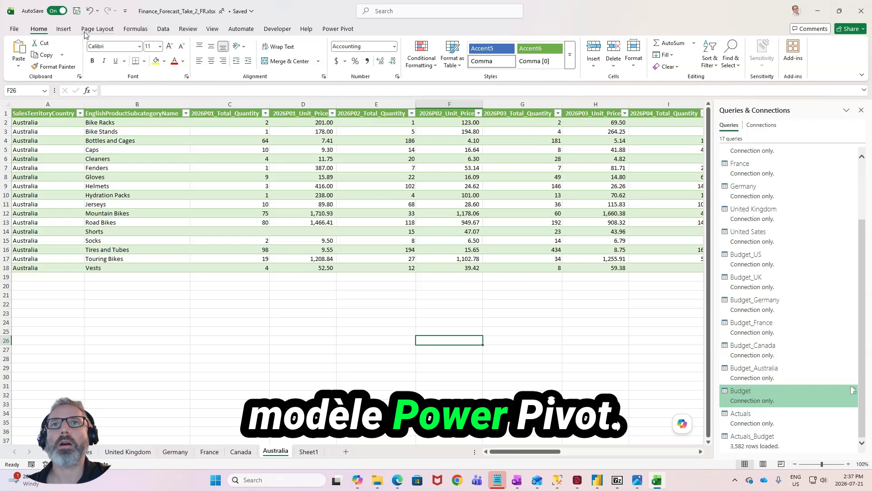
pyautogui.click(164, 30)
pyautogui.click(18, 57)
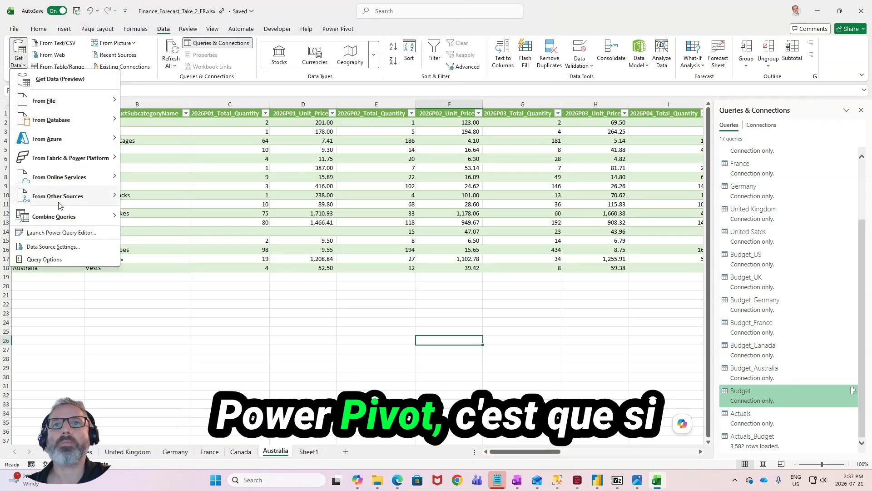
pyautogui.moveTo(44, 182)
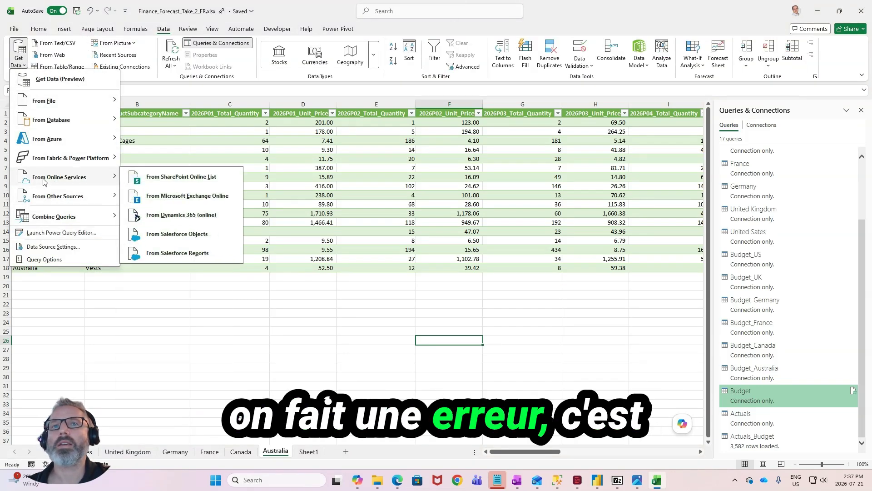
pyautogui.moveTo(56, 203)
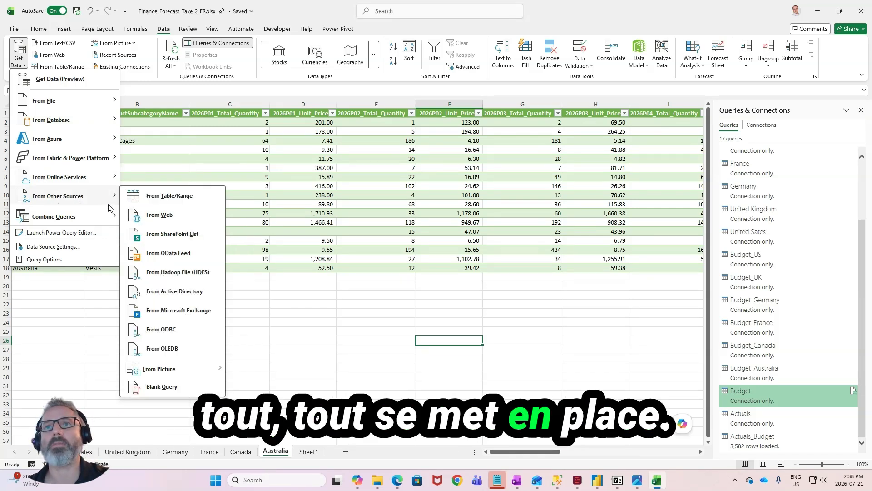
pyautogui.click(68, 235)
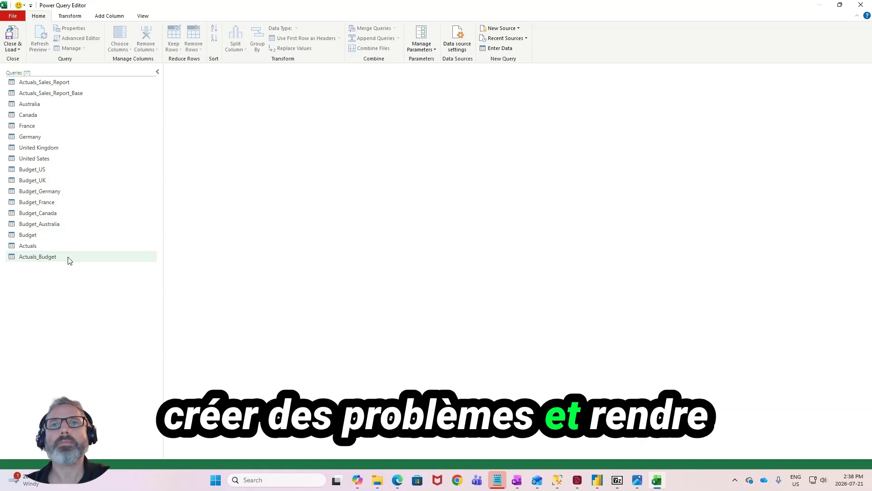
# - Compare the columns of the Actuals and Budget queries and rename Budget's Period column to Sales_Period
pyautogui.click(69, 260)
pyautogui.click(76, 243)
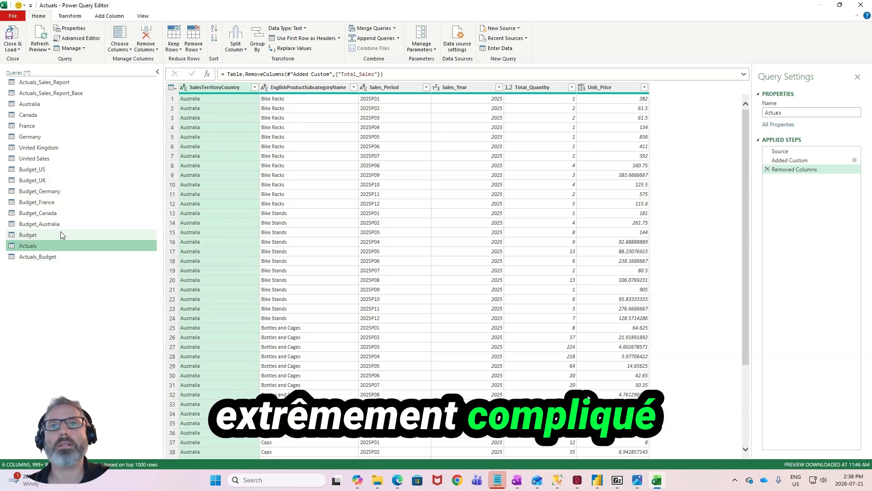
pyautogui.click(61, 233)
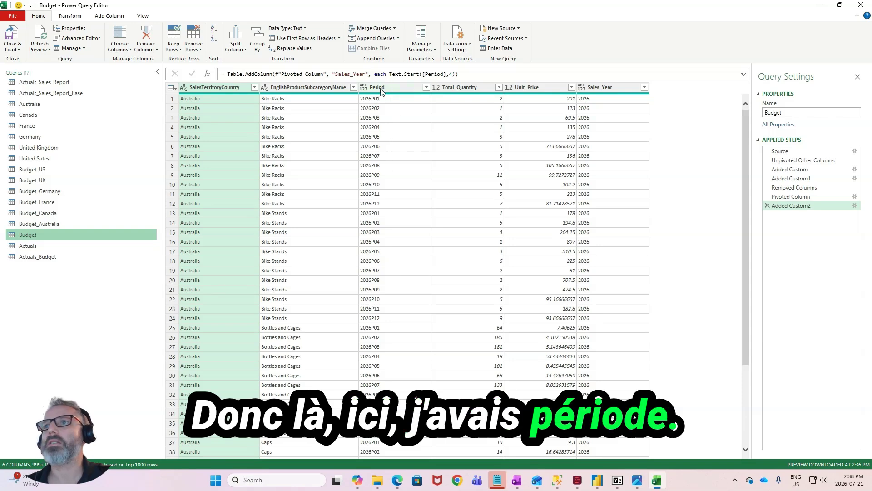
pyautogui.click(59, 245)
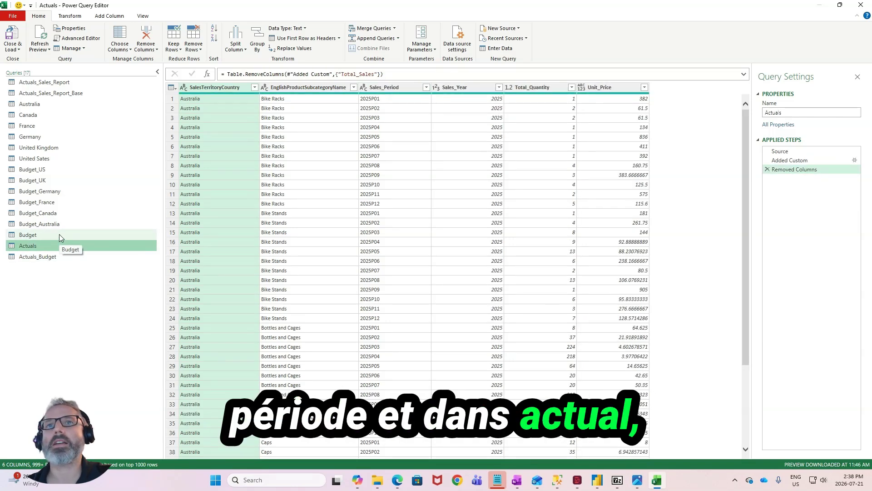
pyautogui.click(59, 234)
pyautogui.click(389, 88)
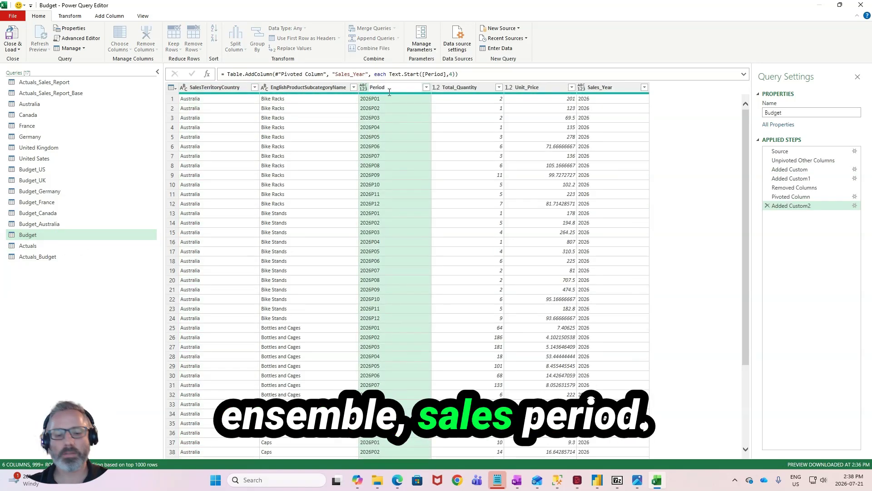
pyautogui.write('Sales')
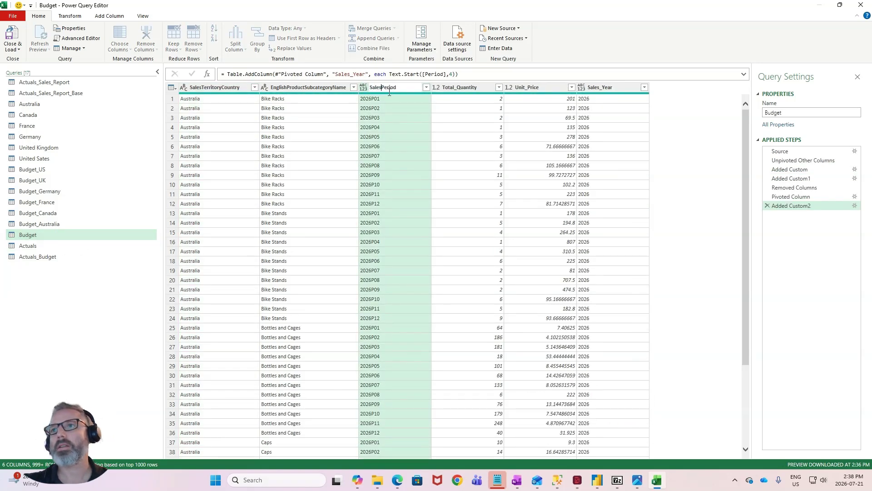
pyautogui.write('_')
pyautogui.press('Return')
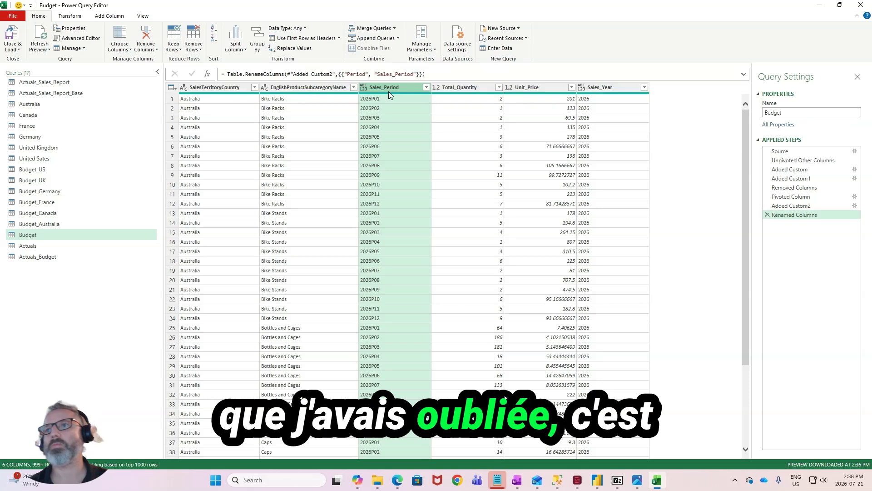
# - Add a custom column named Scenario with the constant text "Budget_2026" to the Budget query
pyautogui.click(596, 110)
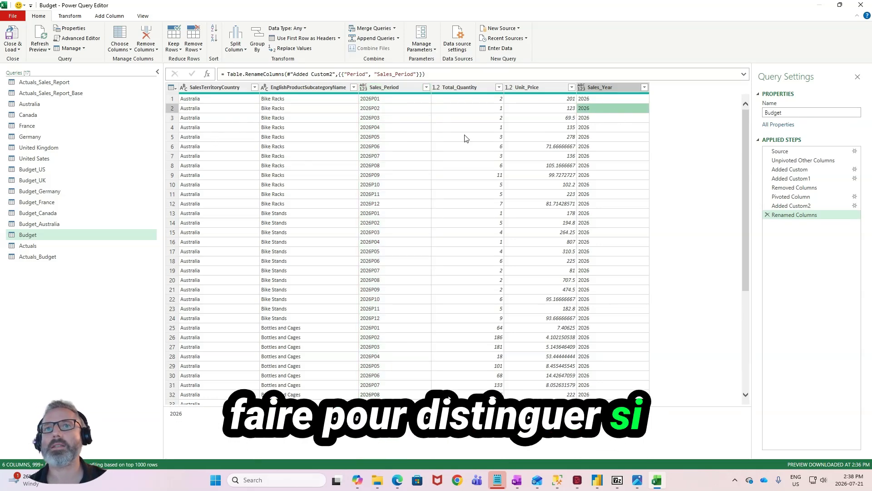
pyautogui.click(50, 245)
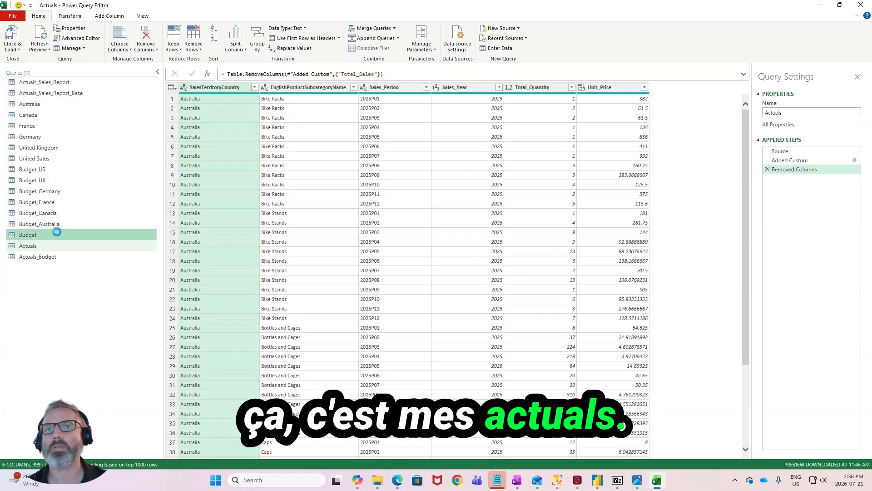
pyautogui.click(58, 236)
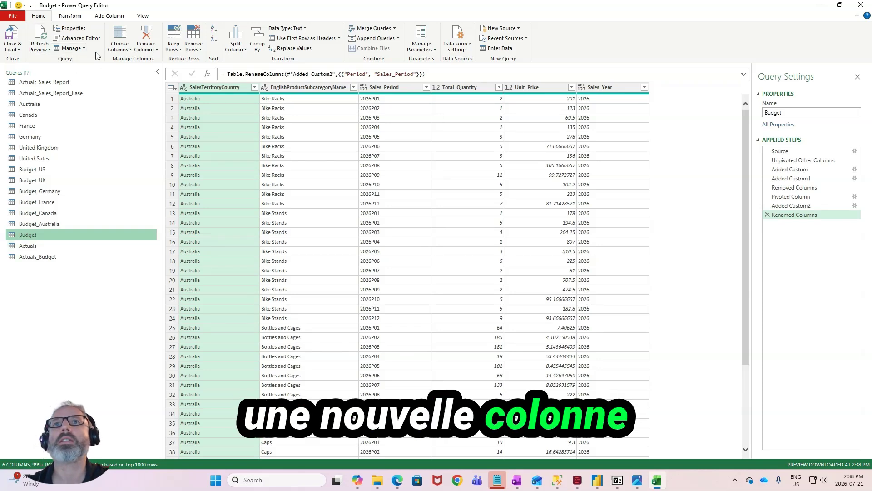
pyautogui.click(78, 18)
pyautogui.click(109, 16)
pyautogui.click(46, 39)
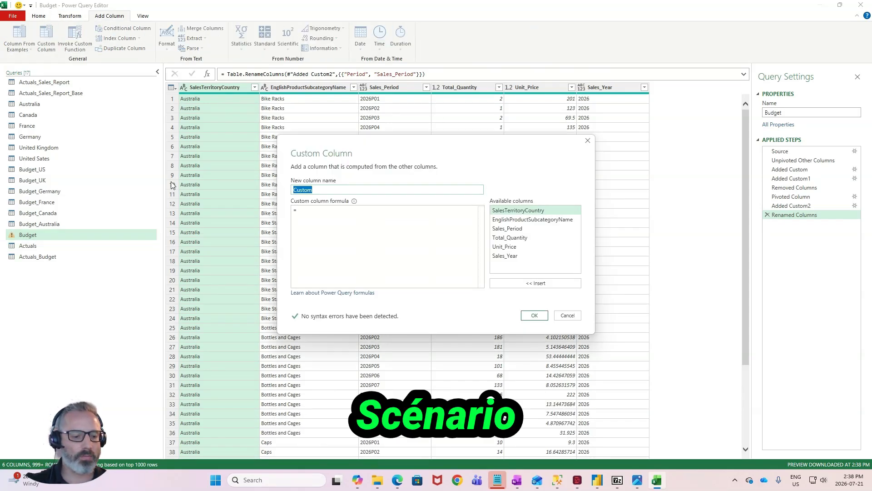
pyautogui.write('Scenario')
pyautogui.click(302, 220)
pyautogui.write('"Bu')
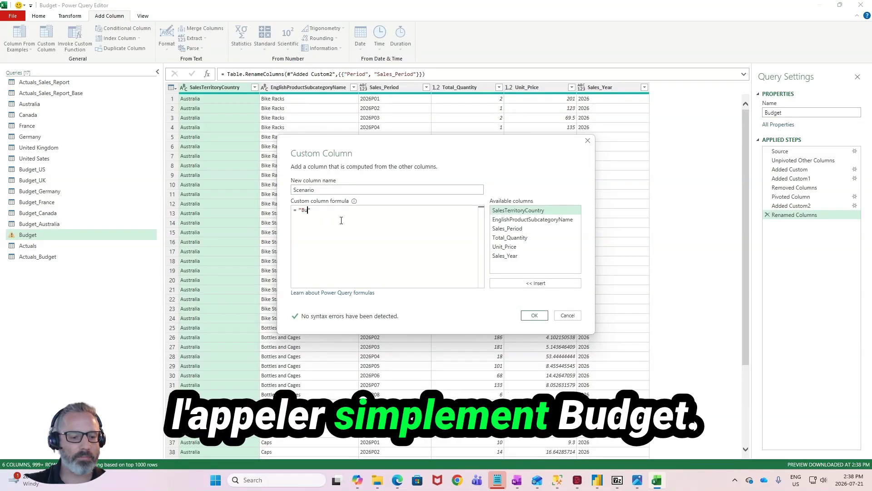
pyautogui.write('dget_')
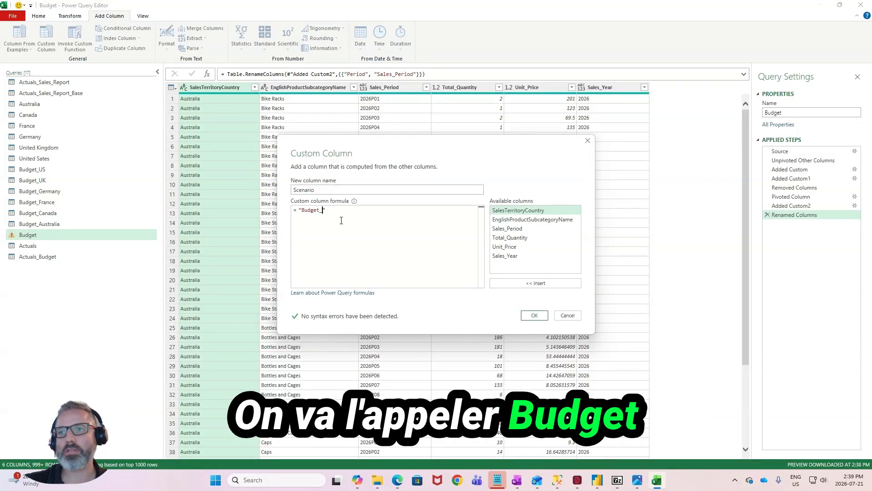
pyautogui.write('2026')
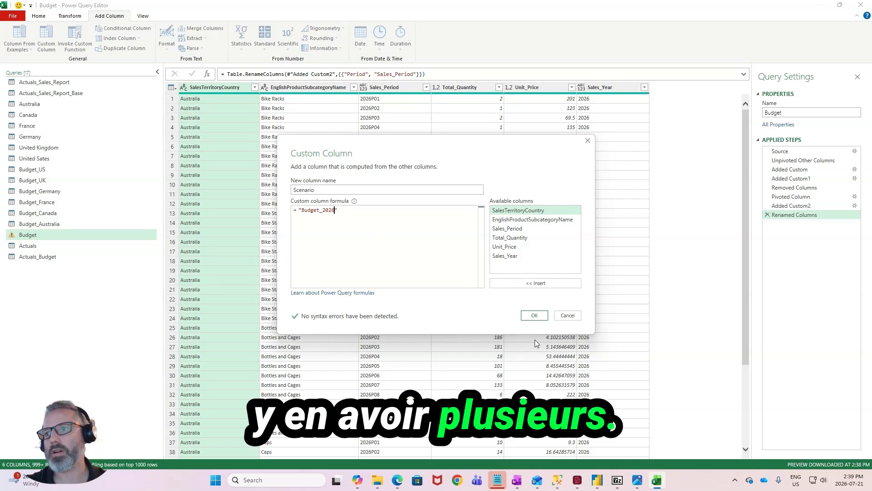
pyautogui.click(534, 315)
# - Add a custom column named Scenario with the constant text "Actuals" to the Actuals query
pyautogui.click(28, 245)
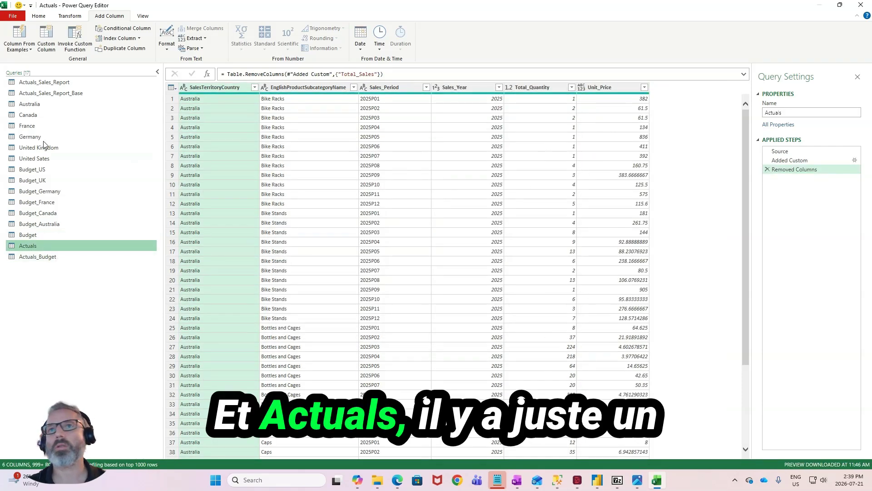
pyautogui.click(40, 47)
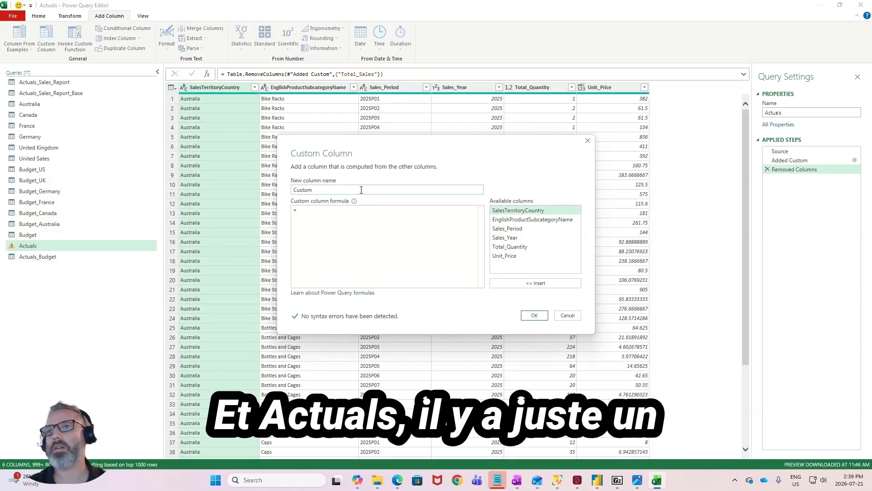
pyautogui.write('Scenario')
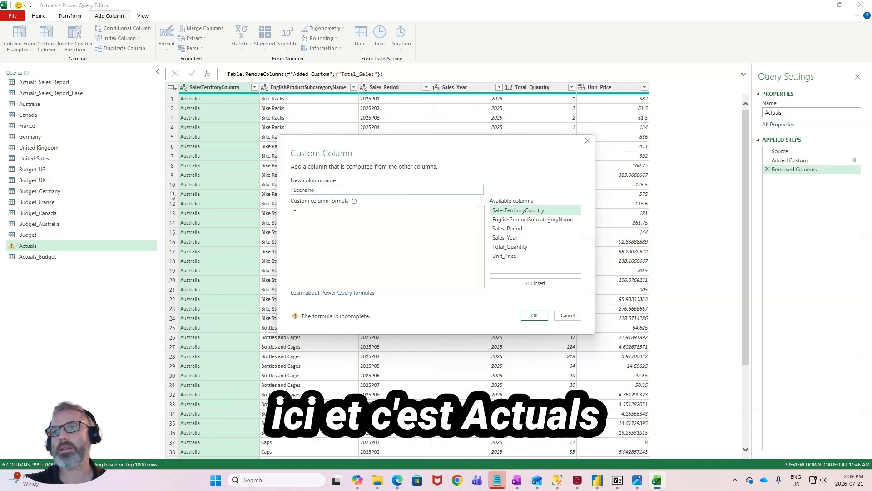
pyautogui.write('", each "Actuals"')
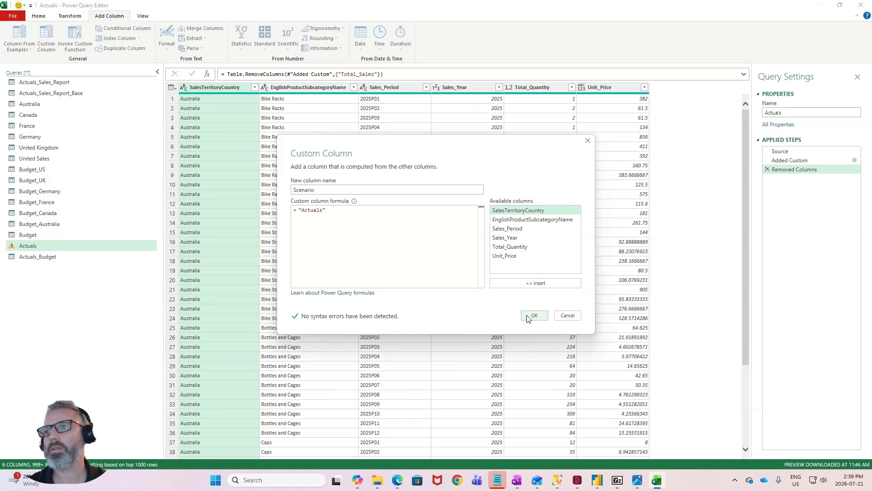
pyautogui.click(534, 314)
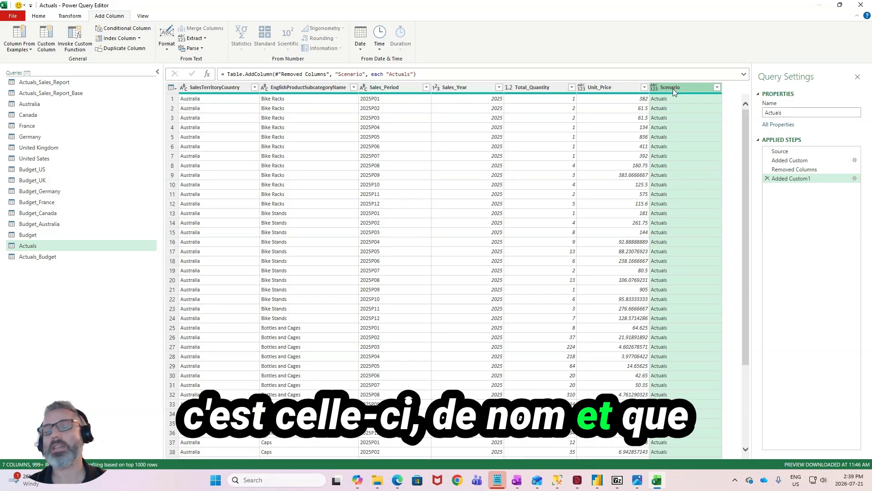
# - Check the Scenario and Sales_Period columns in the combined Actuals_Budget query and load the query changes into the workbook
pyautogui.click(77, 257)
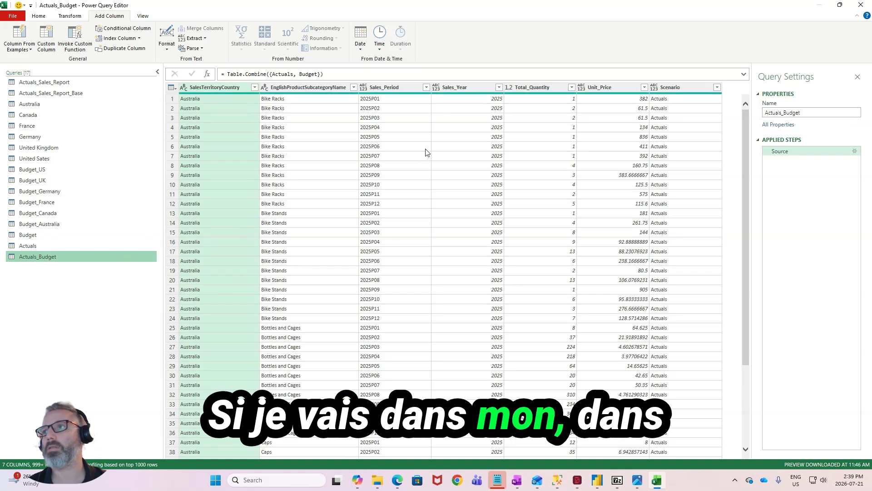
pyautogui.click(672, 86)
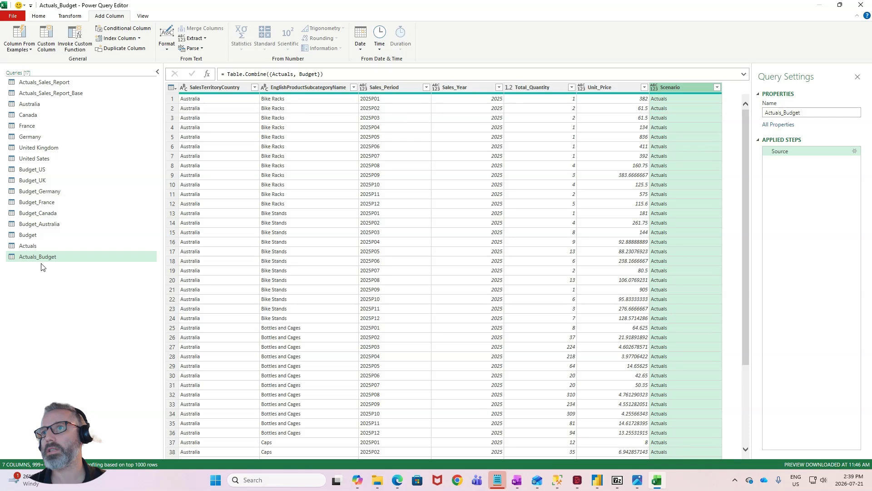
pyautogui.click(412, 87)
pyautogui.click(690, 98)
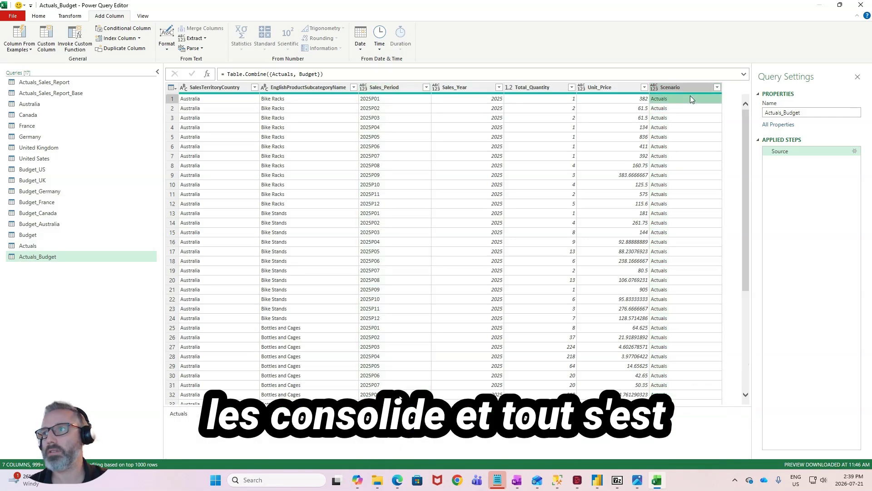
pyautogui.click(688, 89)
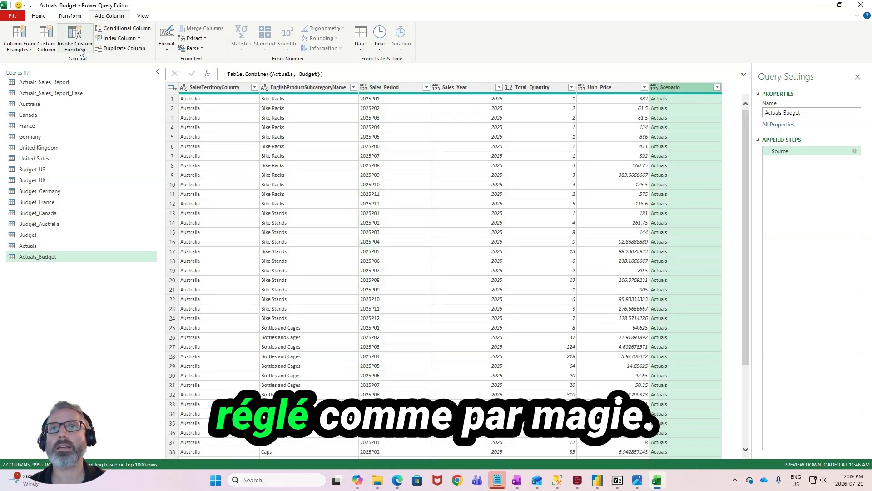
pyautogui.click(45, 17)
pyautogui.click(12, 47)
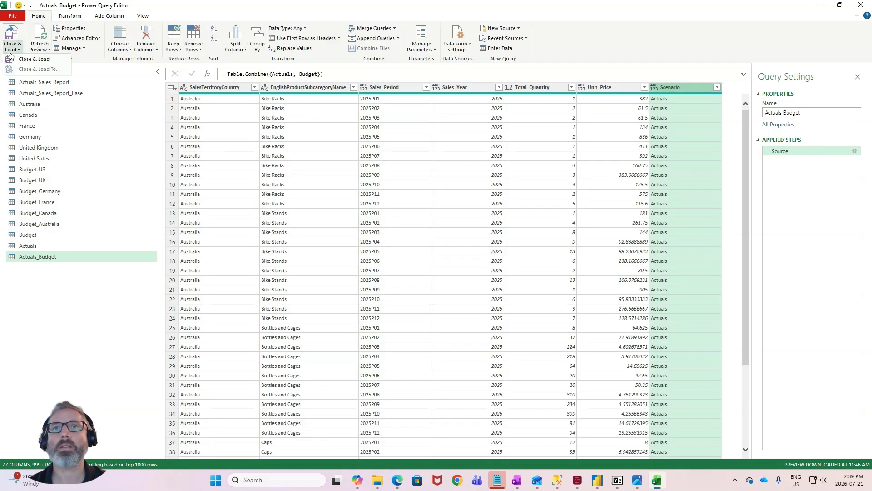
pyautogui.click(23, 57)
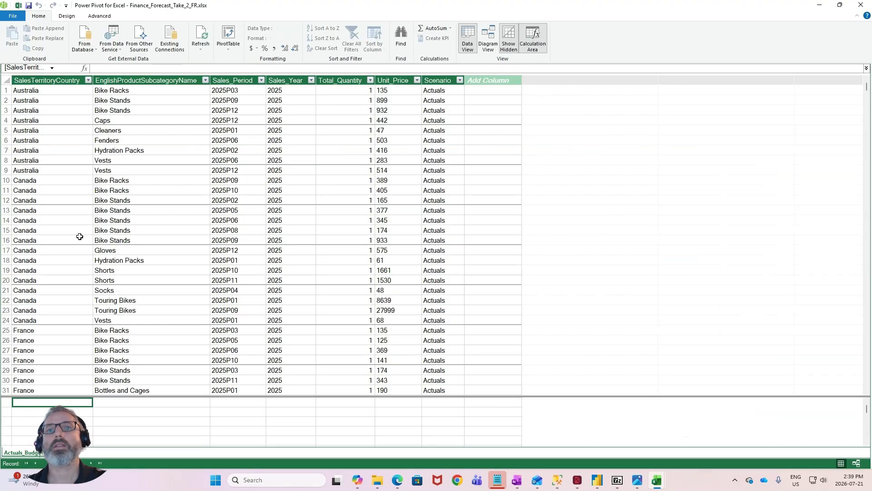
# - Examine the Scenario, Sales_Period and Sales_Year columns of the Actuals_Budget table in Power Pivot
pyautogui.click(439, 80)
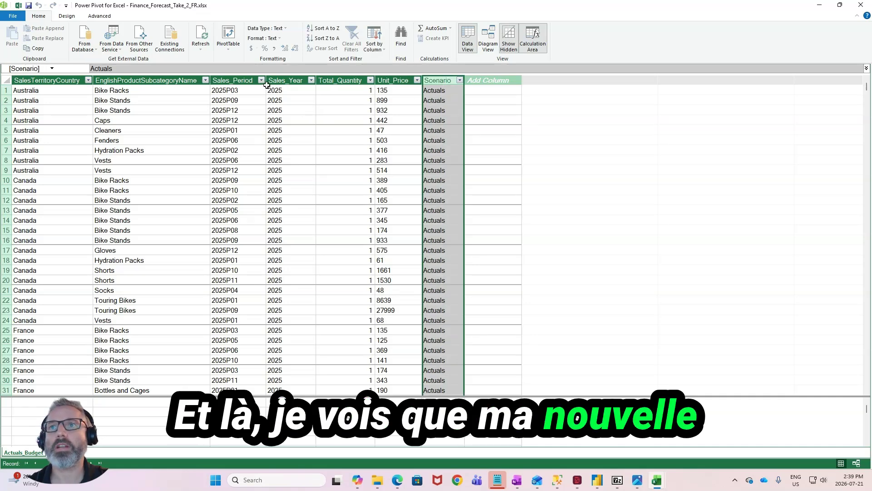
pyautogui.click(236, 80)
pyautogui.click(287, 81)
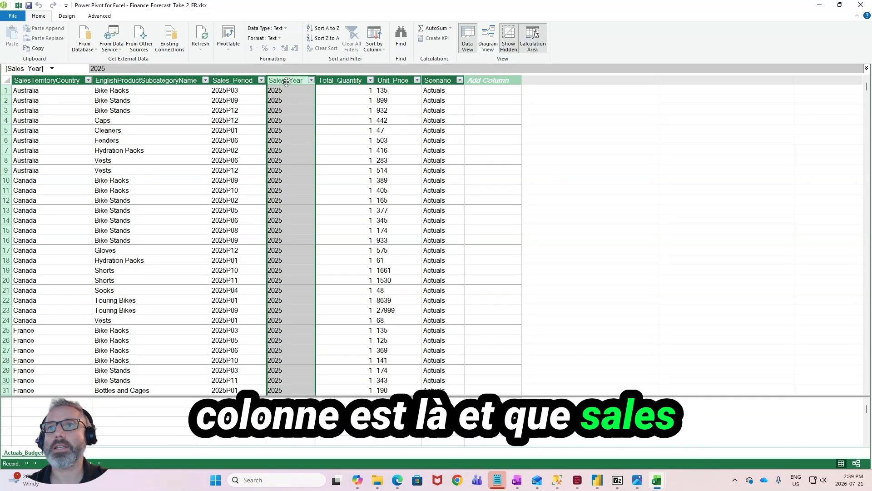
pyautogui.click(443, 150)
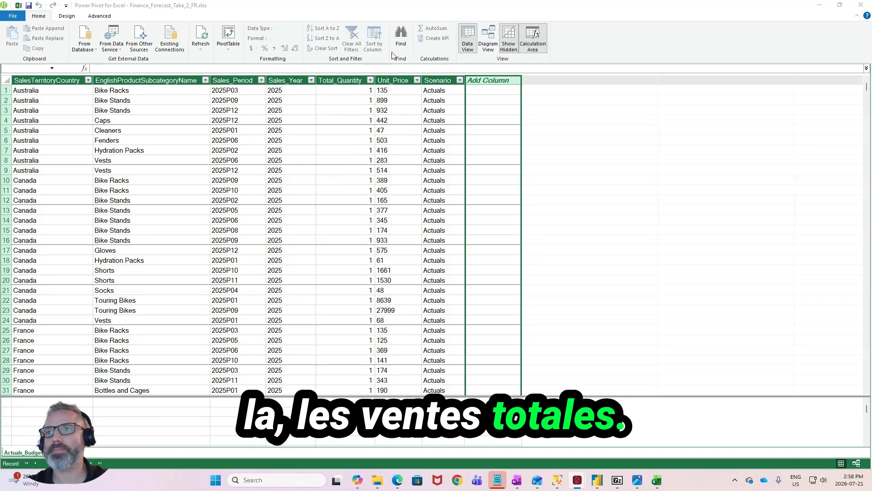
# - Add a calculated column Total_Sales to Actuals_Budget that multiplies Total_Quantity by Unit_Price, and return to the workbook
pyautogui.doubleClick(490, 83)
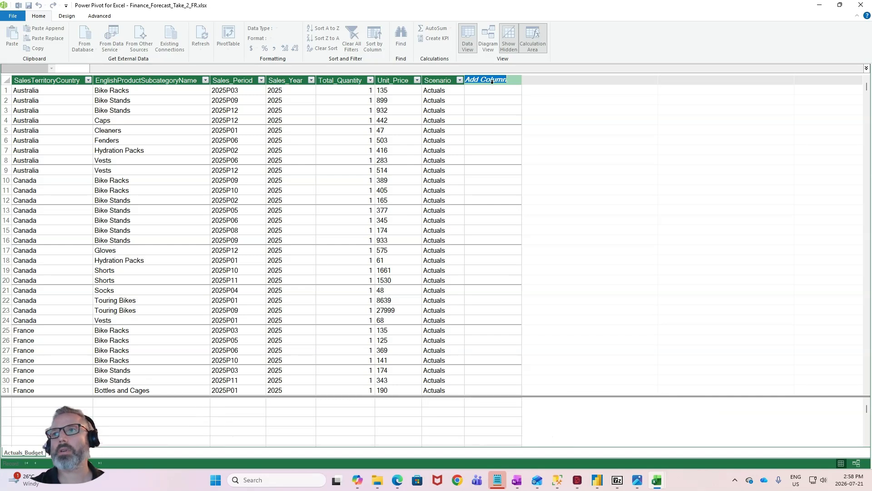
pyautogui.write('Total')
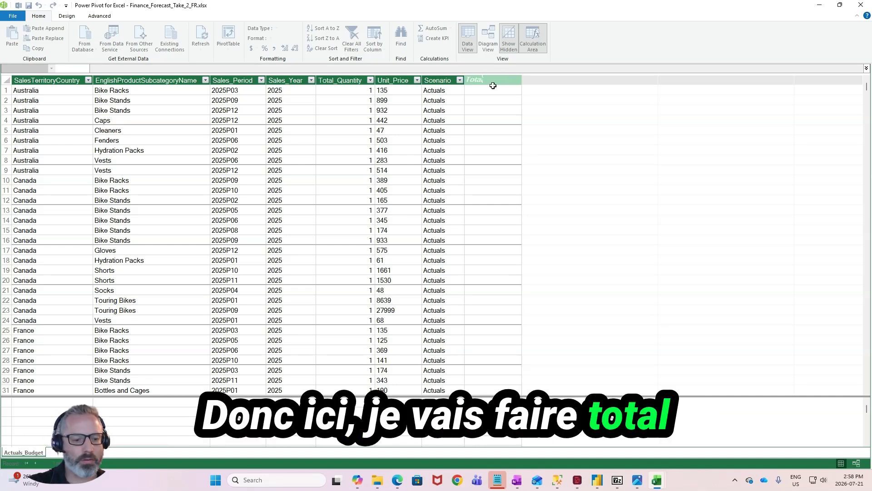
pyautogui.write(' Sales')
pyautogui.press('Return')
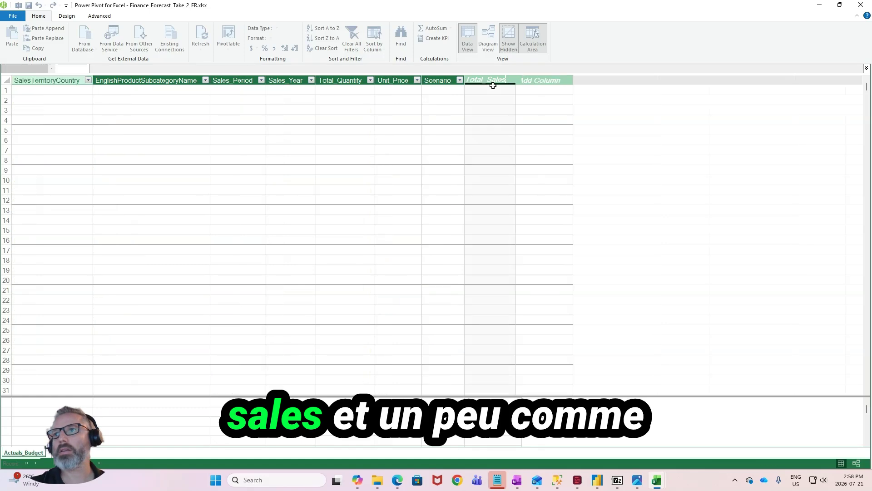
pyautogui.click(140, 69)
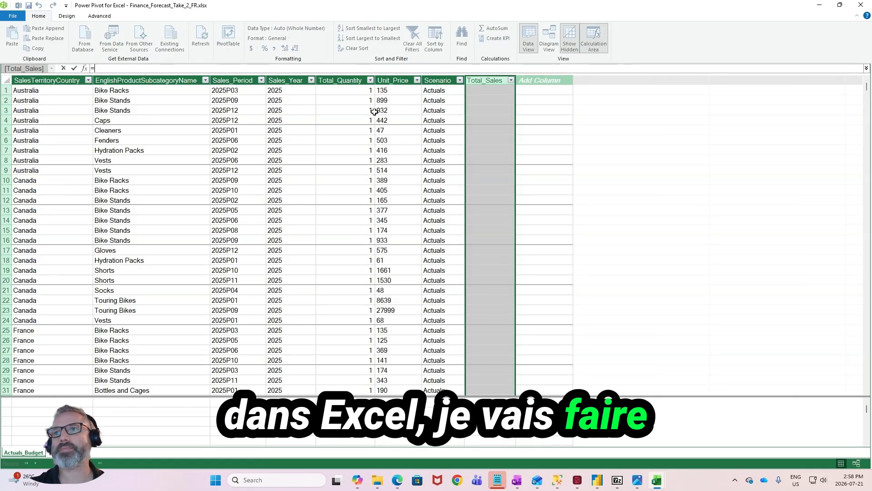
pyautogui.click(355, 90)
pyautogui.write('*')
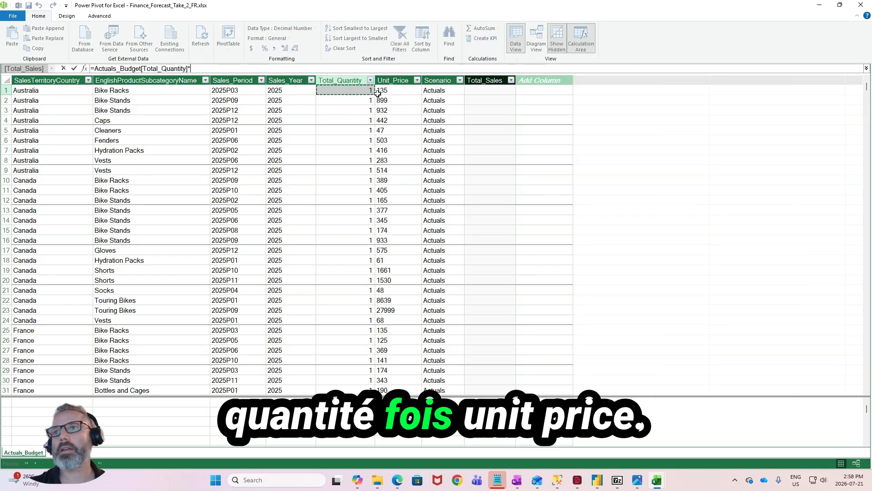
pyautogui.click(378, 93)
pyautogui.press('Return')
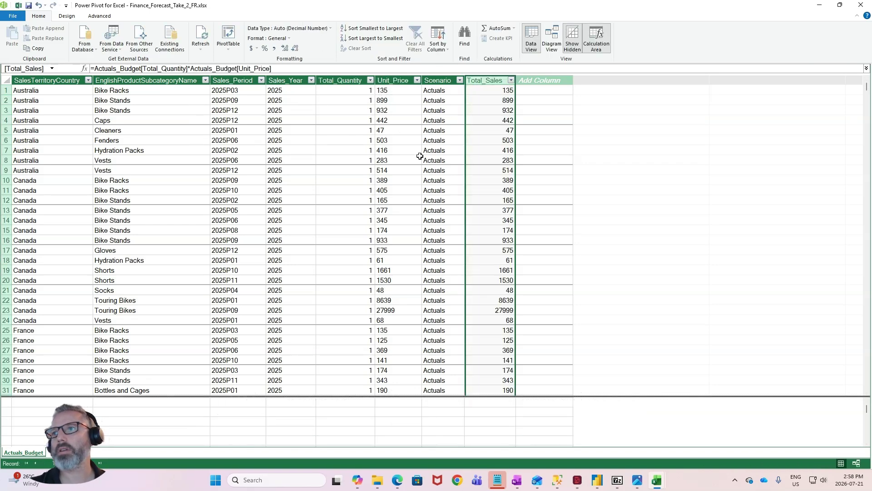
pyautogui.click(379, 181)
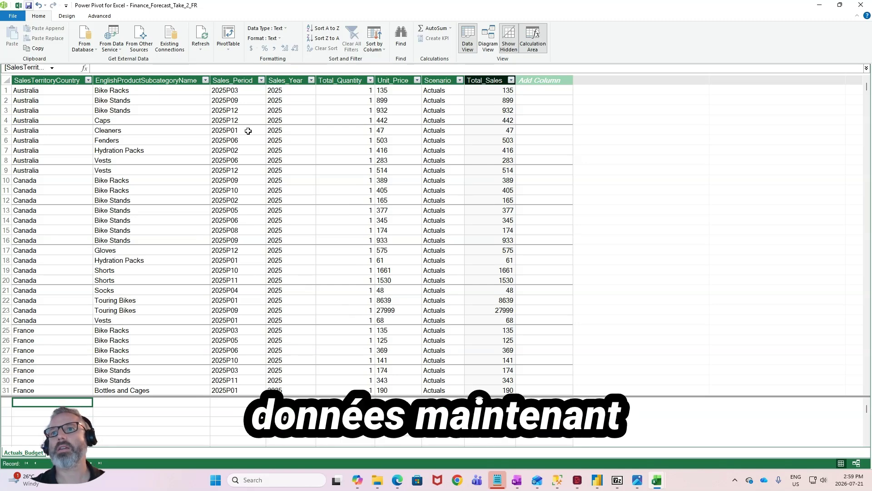
pyautogui.click(862, 6)
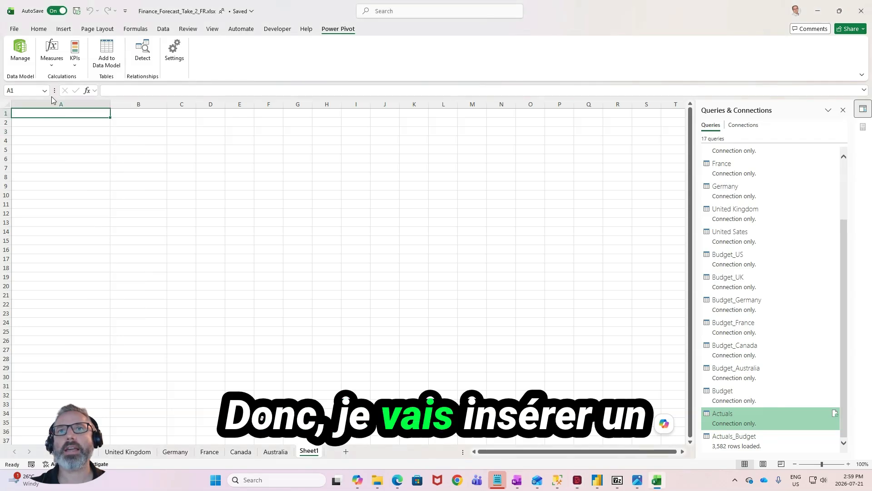
# - Insert a PivotTable from the Data Model at cell A1 of the existing Sheet1
pyautogui.click(64, 28)
pyautogui.click(23, 63)
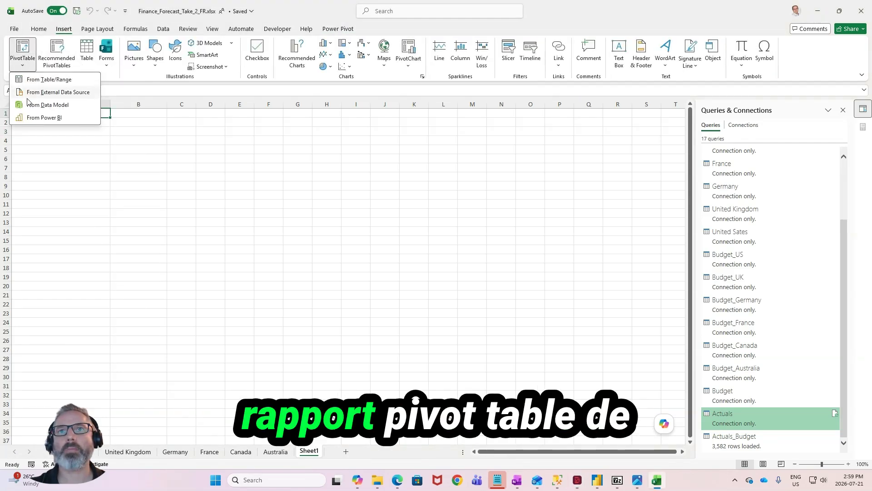
pyautogui.click(44, 105)
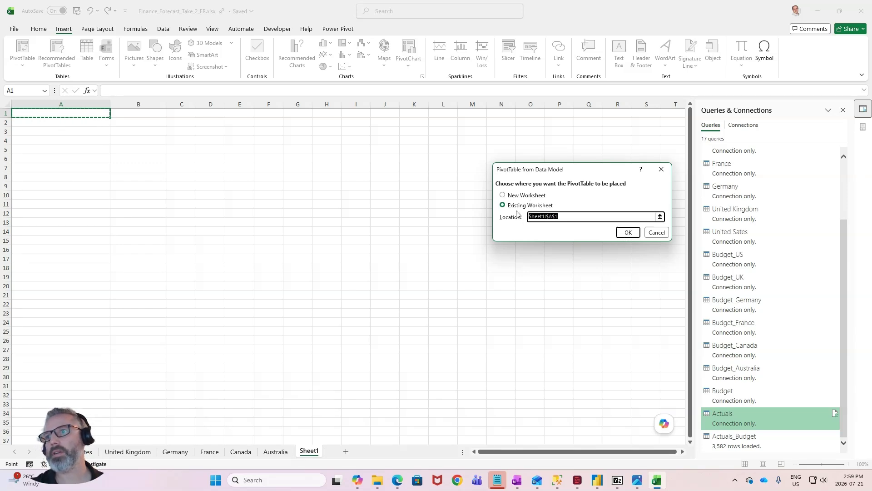
pyautogui.click(628, 232)
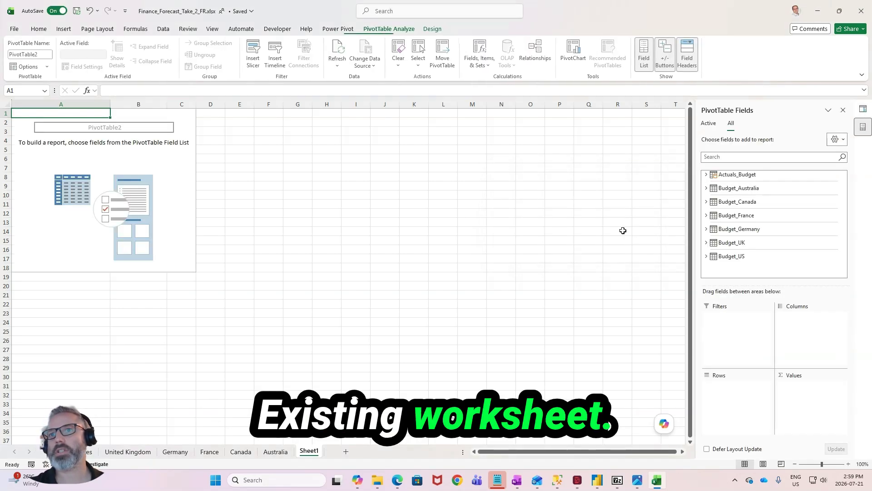
# - Place the Scenario field of the Actuals_Budget table in the PivotTable as a report filter
pyautogui.click(211, 257)
pyautogui.click(121, 203)
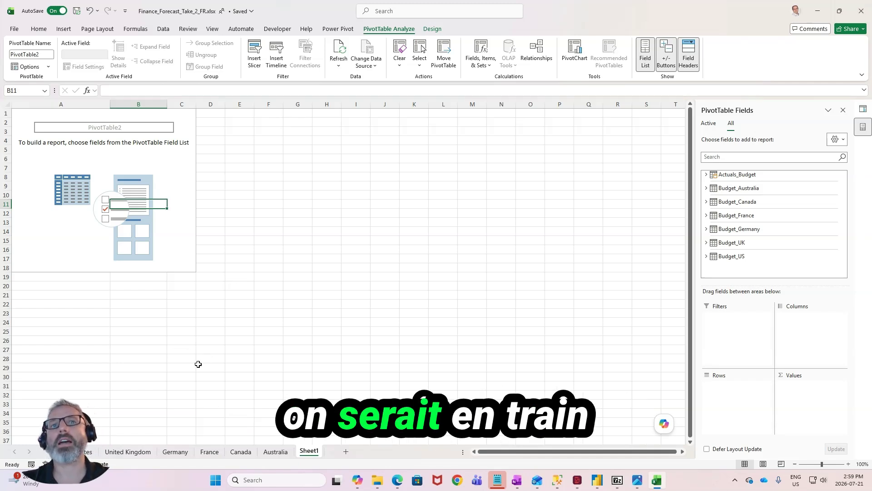
pyautogui.click(706, 174)
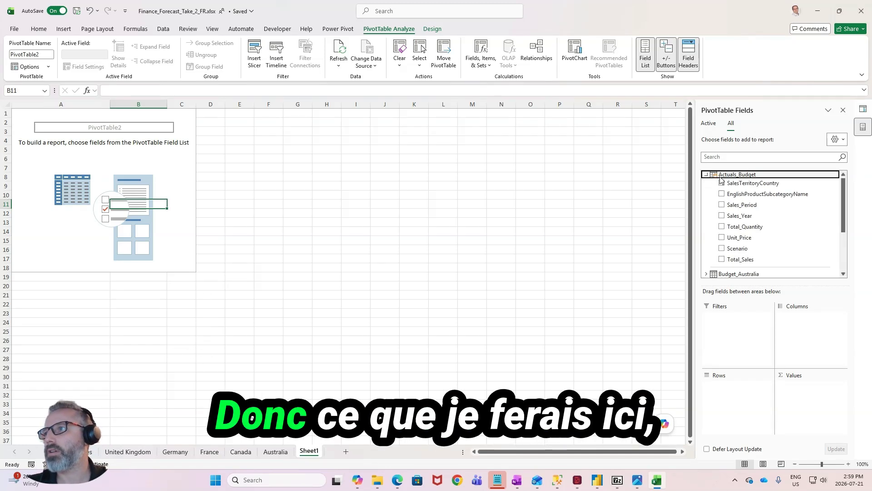
pyautogui.moveTo(751, 246); pyautogui.dragTo(723, 323)
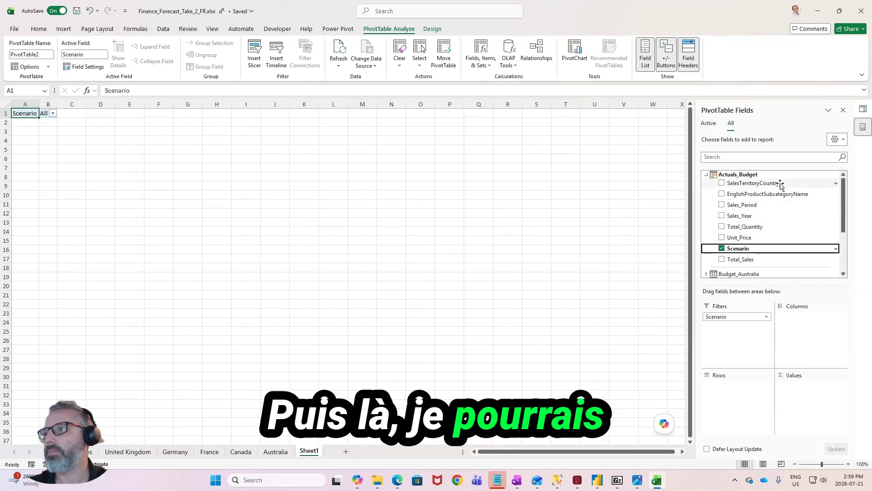
# - Place SalesTerritoryCountry in the PivotTable's rows and Total_Sales in its values
pyautogui.moveTo(781, 182); pyautogui.dragTo(725, 389)
pyautogui.moveTo(773, 260); pyautogui.dragTo(800, 398)
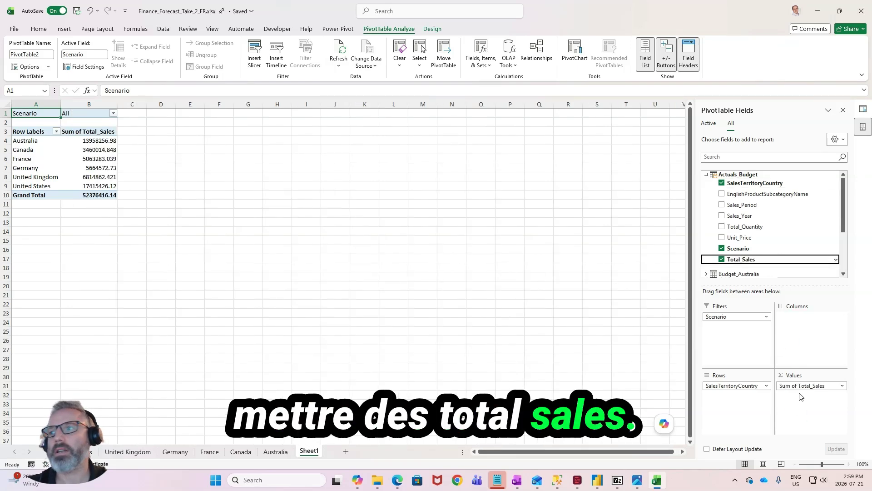
pyautogui.click(190, 158)
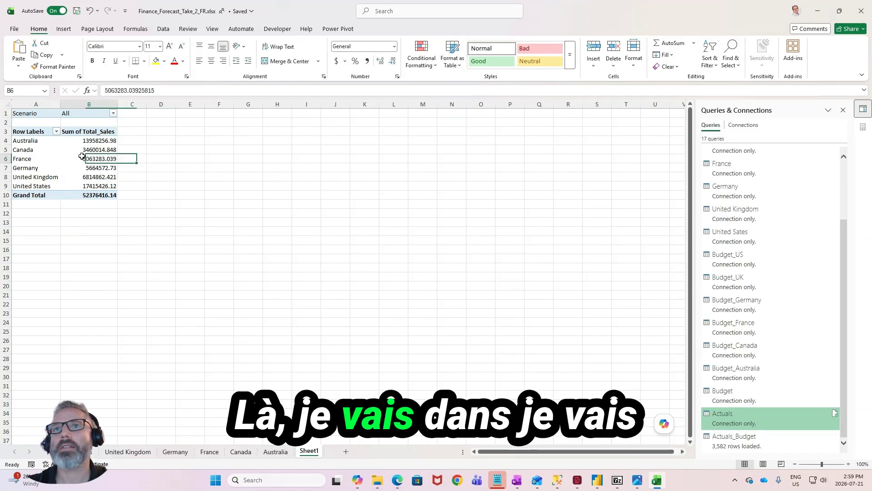
# - In the Power Pivot data model, format the Total_Sales column of Actuals_Budget as a decimal number with thousands separators
pyautogui.click(337, 29)
pyautogui.click(19, 49)
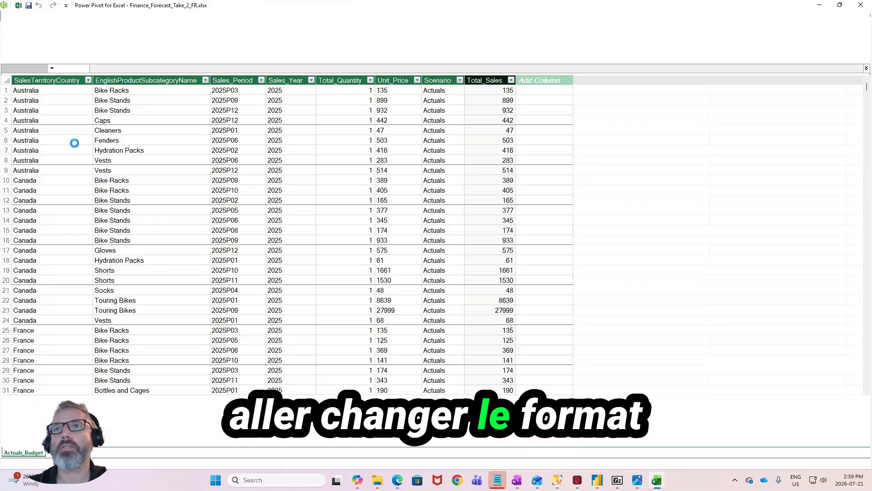
pyautogui.click(488, 81)
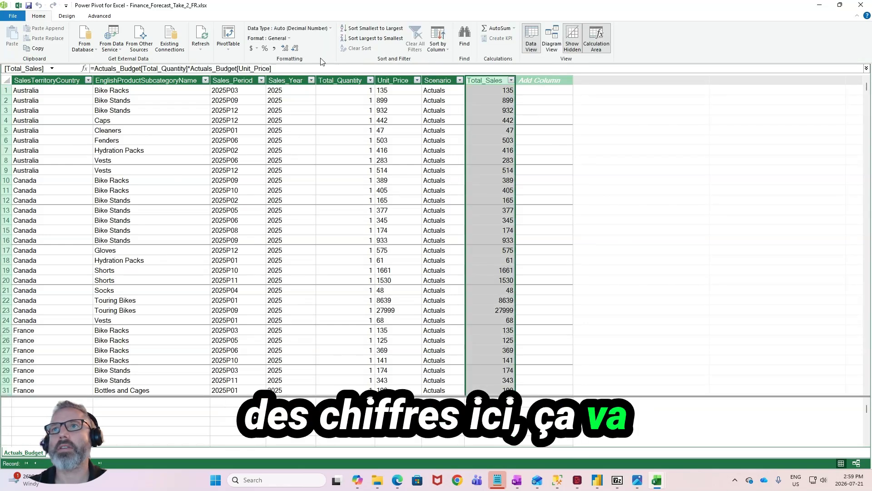
pyautogui.click(275, 48)
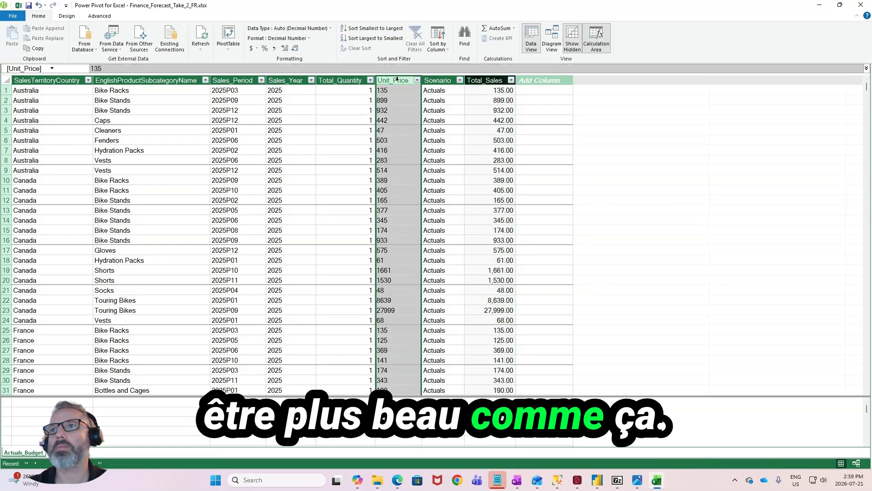
# - Check the data types of the Unit_Price and Total_Quantity columns in Actuals_Budget
pyautogui.click(284, 28)
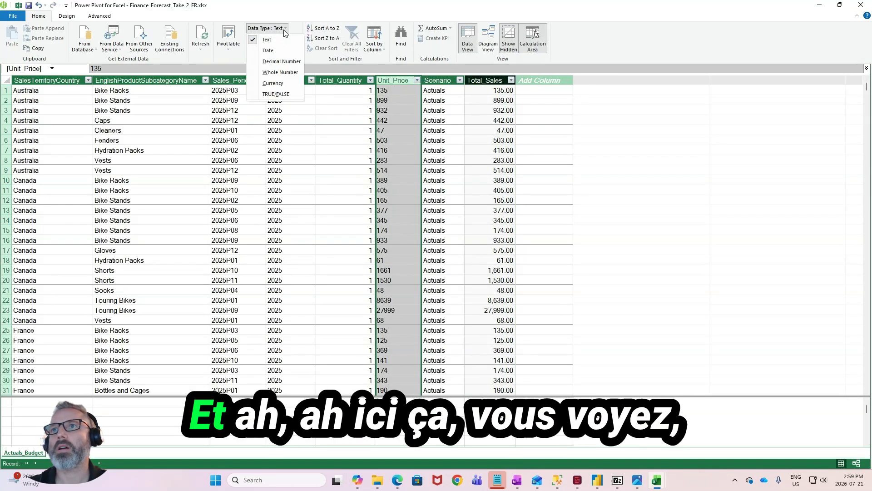
pyautogui.click(366, 88)
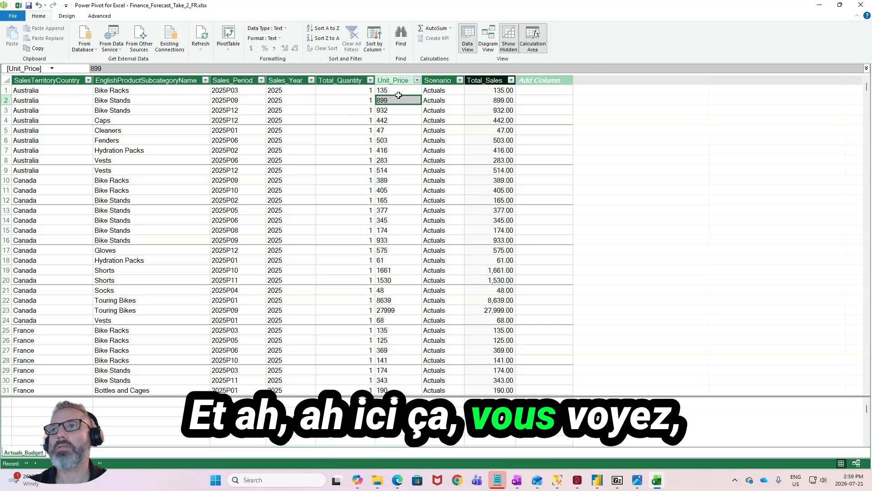
pyautogui.click(355, 78)
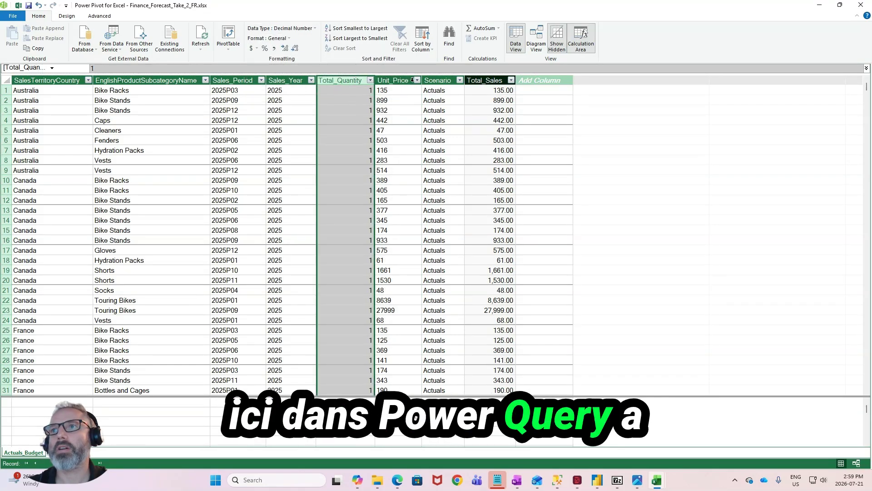
pyautogui.press('Right')
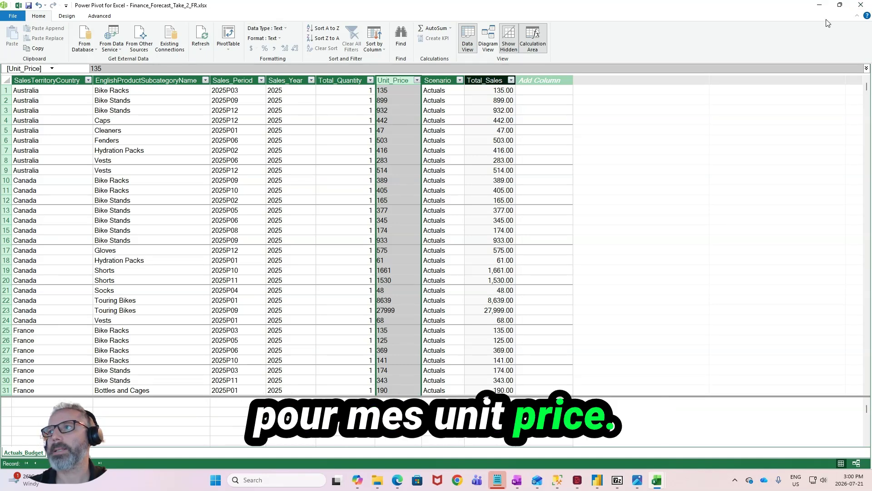
# - Filter Total_Quantity to 3 to check Total_Sales against Unit_Price, and clear the filter
pyautogui.click(485, 90)
pyautogui.scroll(-4, 477, 138)
pyautogui.scroll(-2, 477, 138)
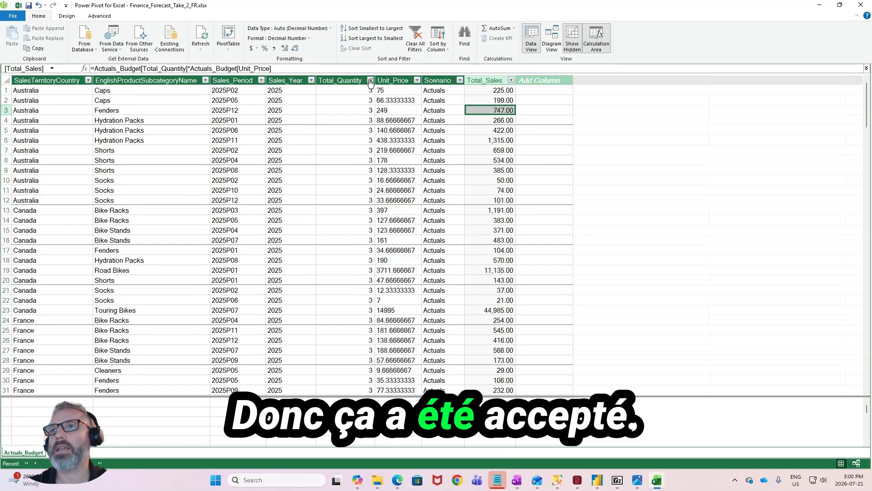
pyautogui.click(370, 80)
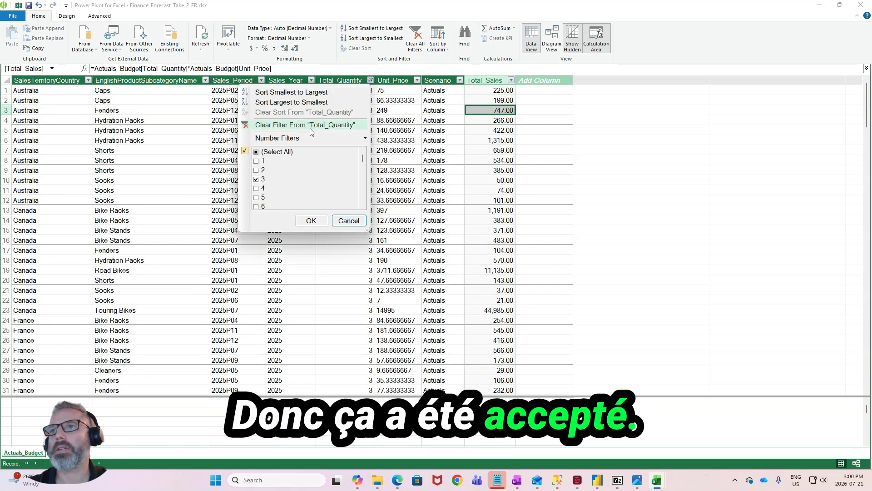
pyautogui.click(311, 125)
# - Compare Unit_Price with Total_Sales on a few rows, and close Power Pivot to return to the workbook
pyautogui.click(419, 158)
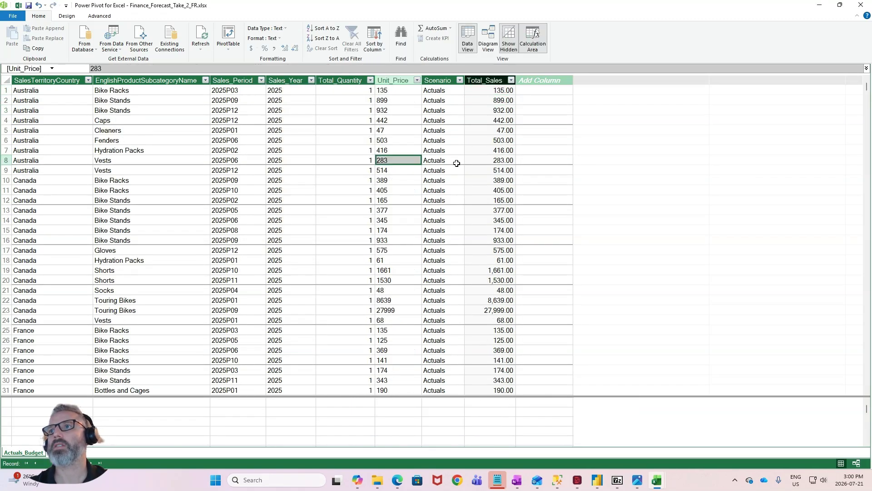
pyautogui.click(500, 110)
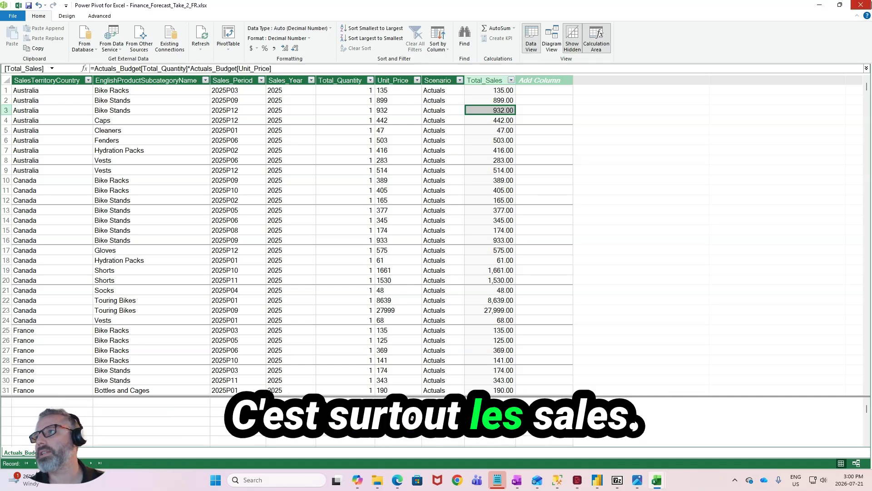
pyautogui.click(392, 88)
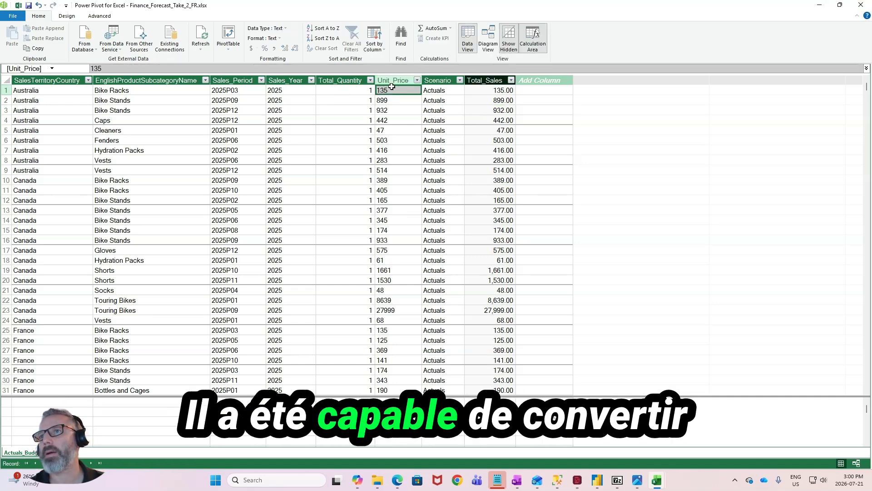
pyautogui.click(861, 5)
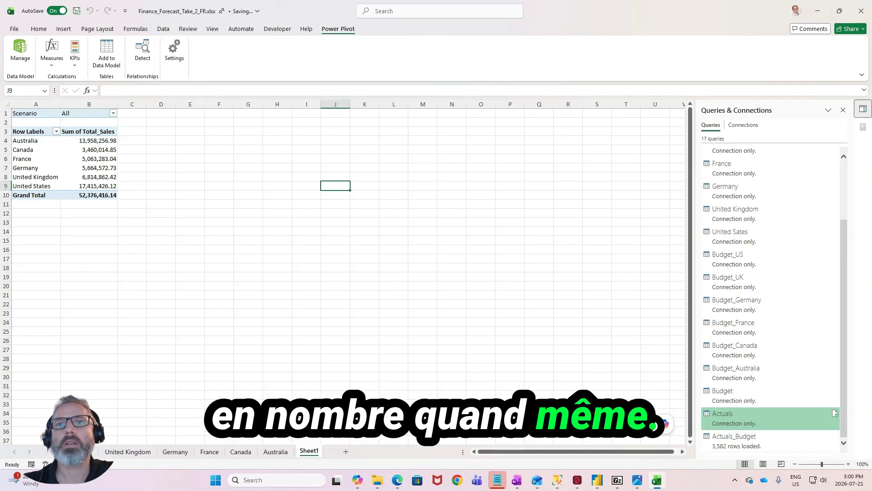
# - Filter the PivotTable's Scenario to Budget_2026
pyautogui.click(90, 147)
pyautogui.click(113, 113)
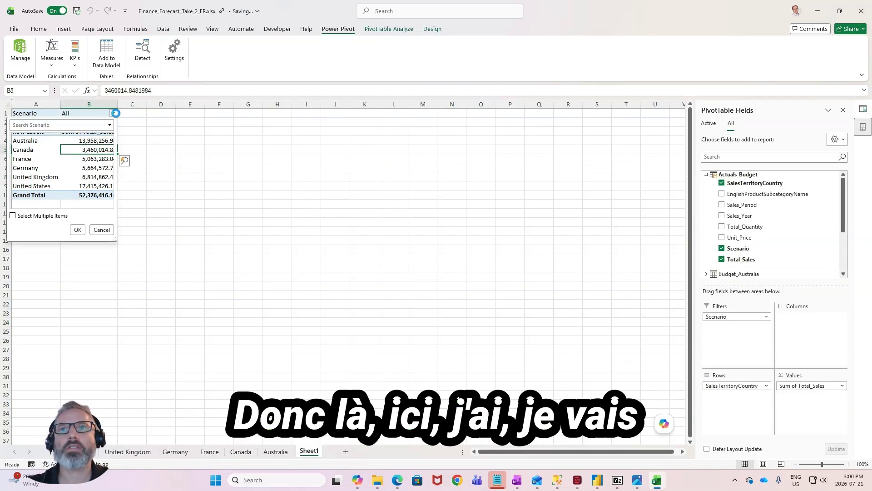
pyautogui.click(16, 137)
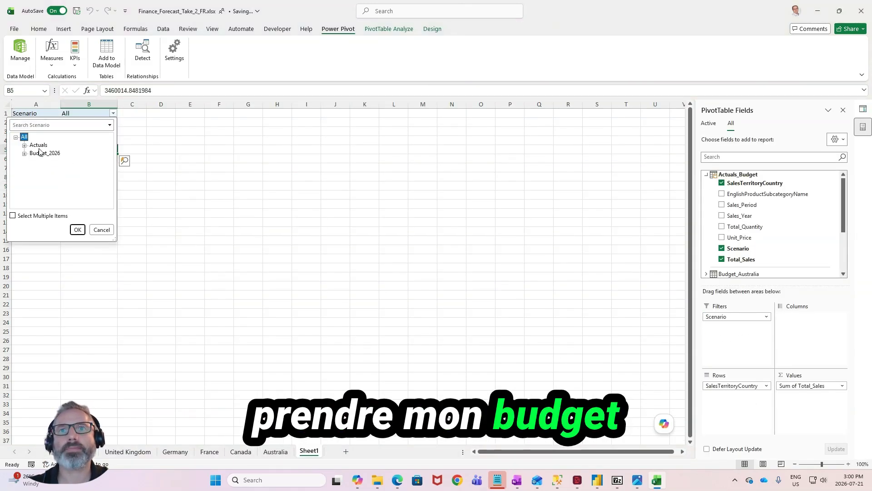
pyautogui.click(77, 230)
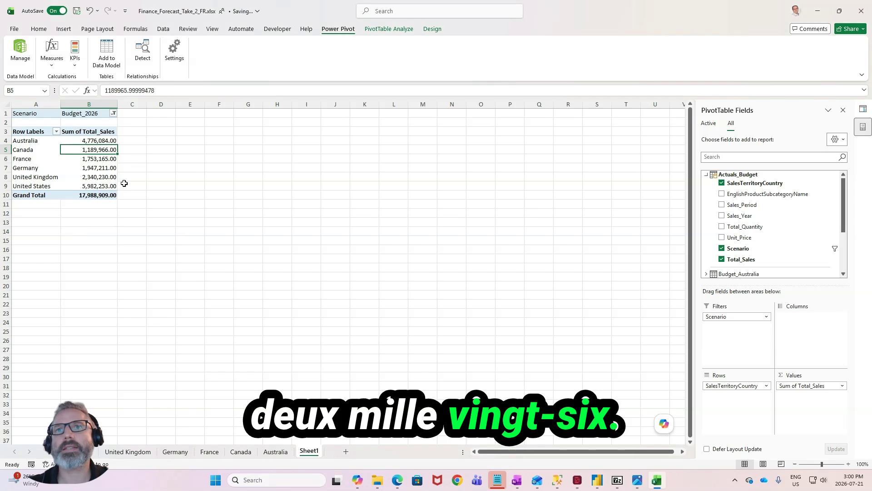
# - Add Sales_Year as a second report filter in the PivotTable and set it to 2026
pyautogui.moveTo(745, 216); pyautogui.dragTo(735, 326)
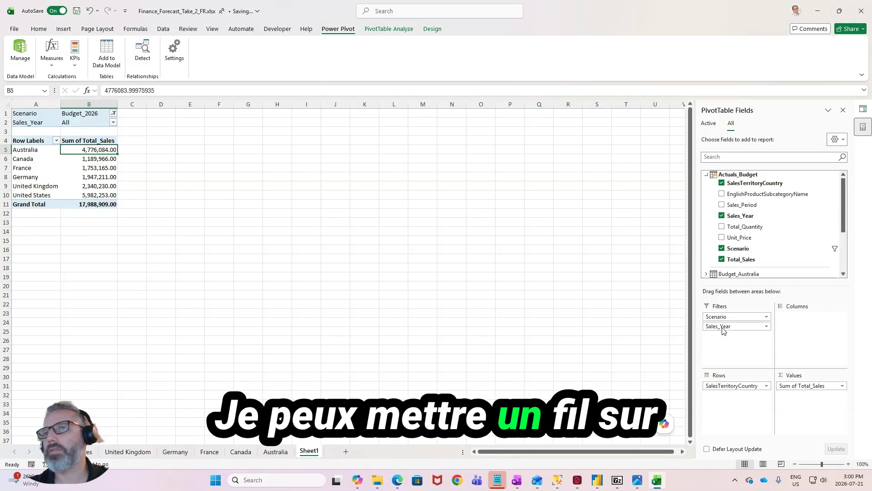
pyautogui.click(113, 123)
pyautogui.doubleClick(24, 147)
pyautogui.click(36, 162)
pyautogui.click(78, 239)
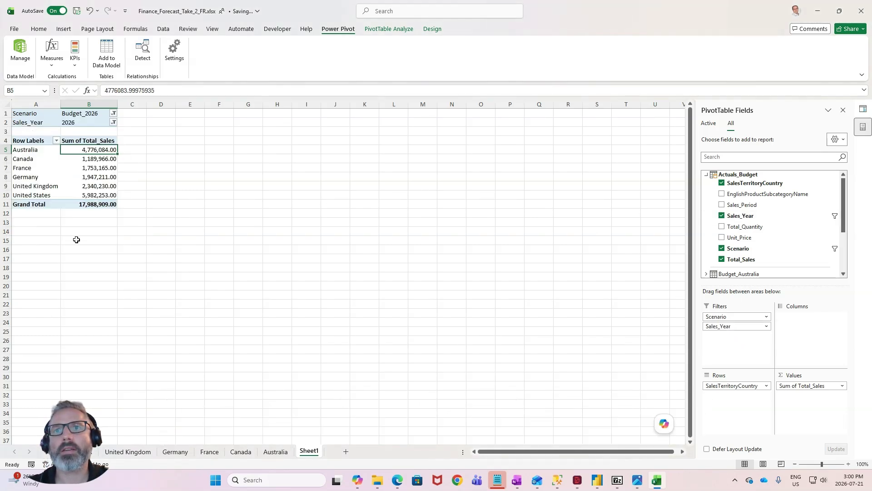
pyautogui.click(103, 184)
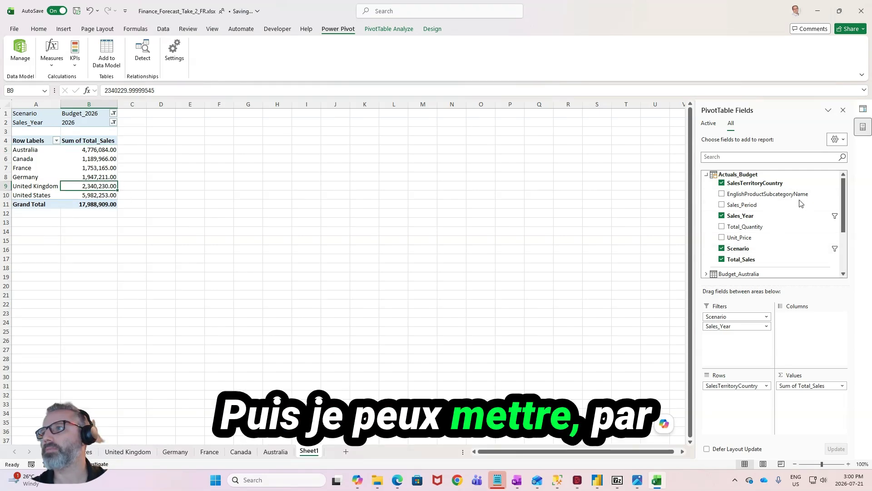
# - Arrange the PivotTable with EnglishProductSubcategoryName in rows and SalesTerritoryCountry in columns, and check the overall grand total
pyautogui.moveTo(772, 194); pyautogui.dragTo(799, 349)
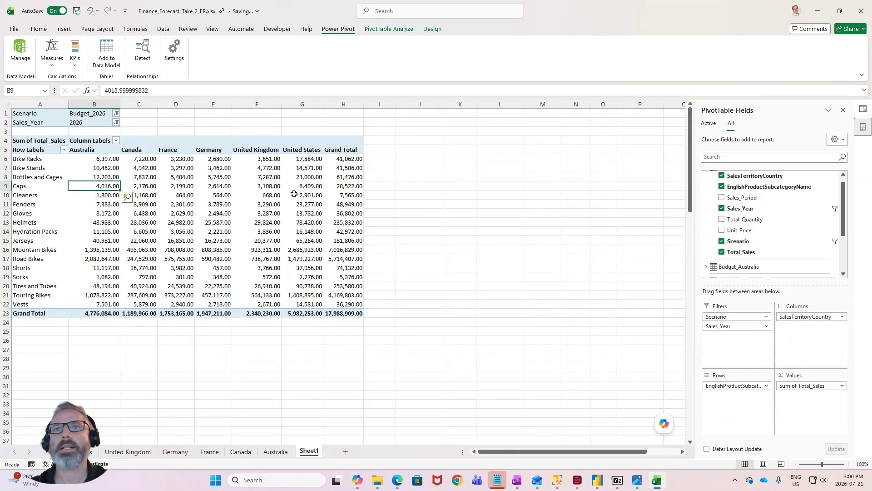
pyautogui.click(345, 319)
pyautogui.click(346, 304)
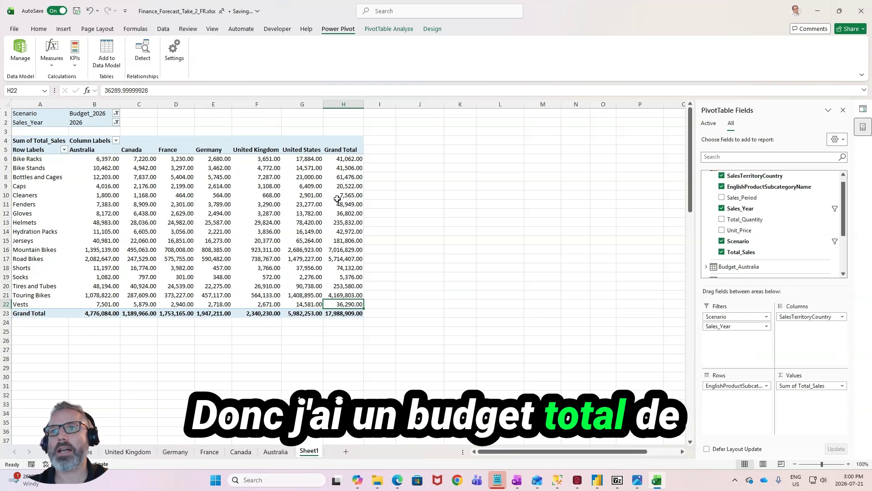
pyautogui.click(339, 313)
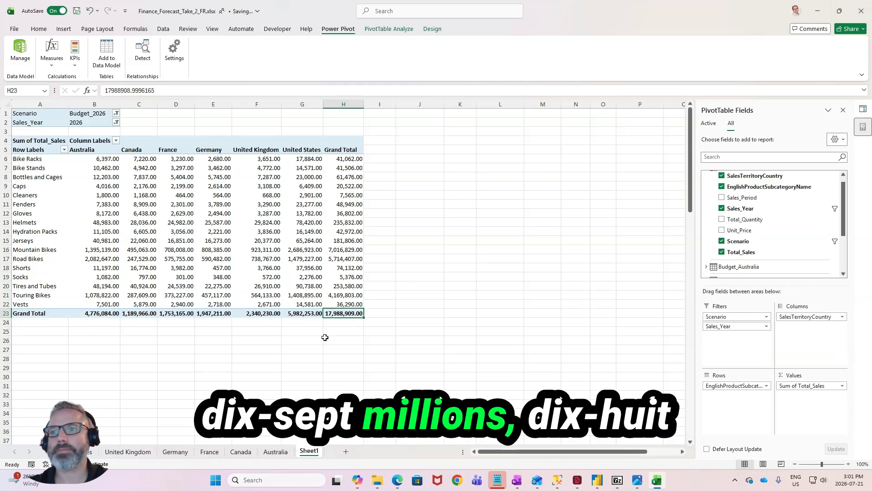
# - On the France sheet, set the 2026P01_Total_Quantity of Jerseys to 700
pyautogui.click(211, 452)
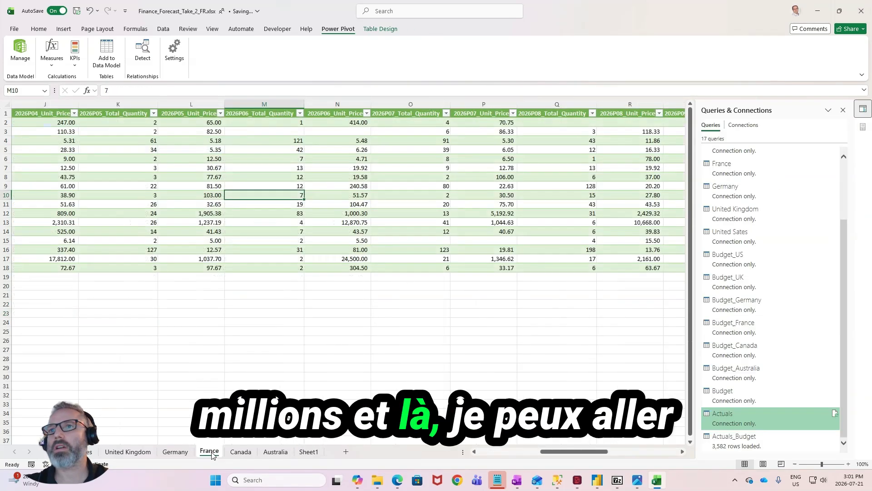
pyautogui.scroll(-1, 203, 265)
pyautogui.scroll(1, 203, 264)
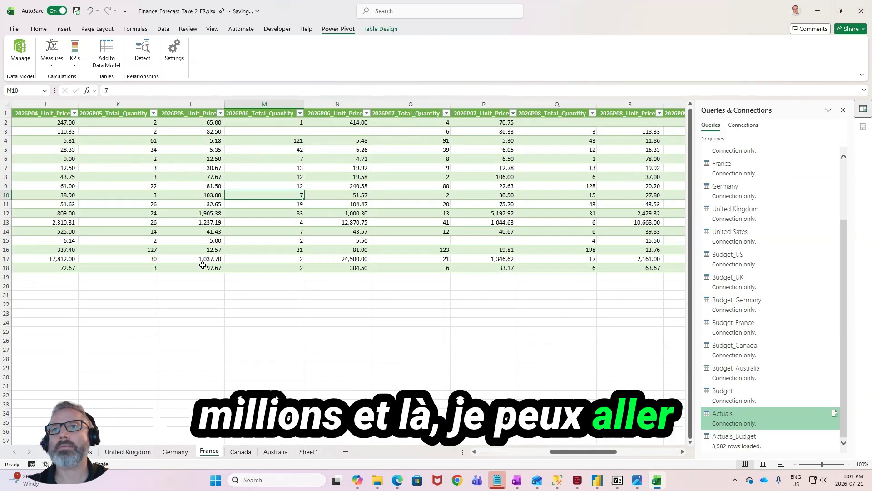
pyautogui.click(156, 143)
pyautogui.moveTo(583, 451); pyautogui.dragTo(476, 457)
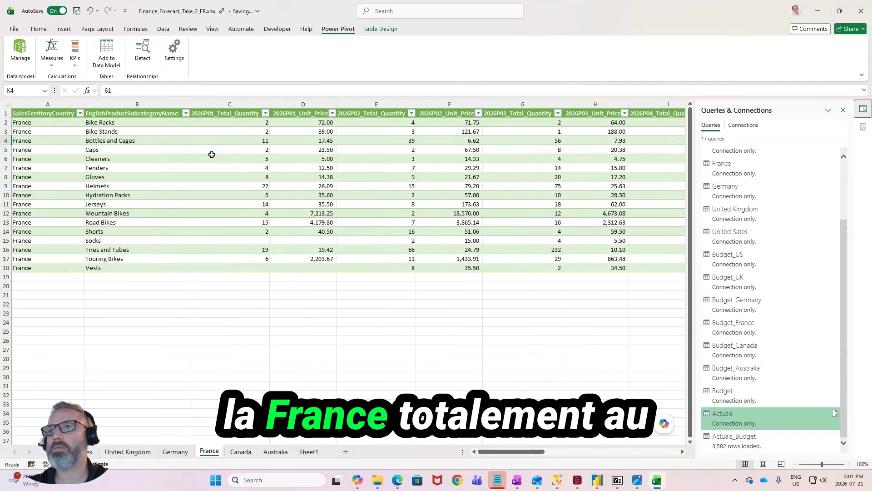
pyautogui.click(390, 137)
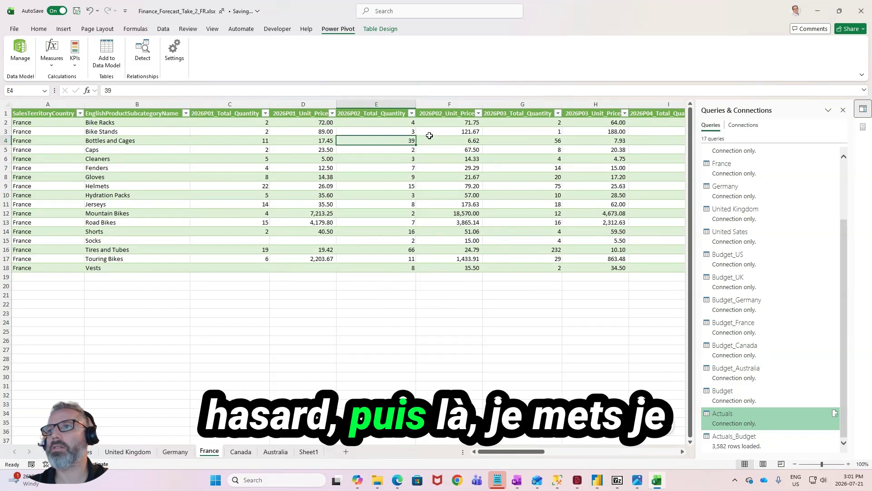
pyautogui.click(243, 140)
pyautogui.click(247, 212)
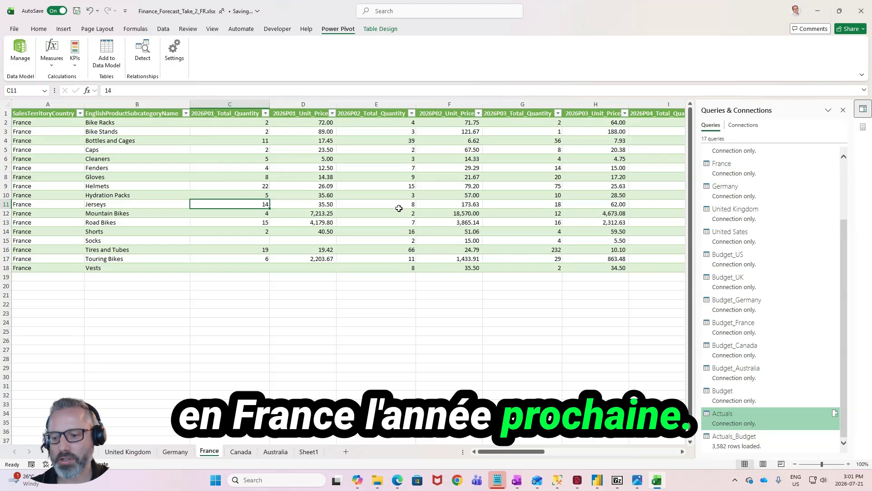
pyautogui.write('7')
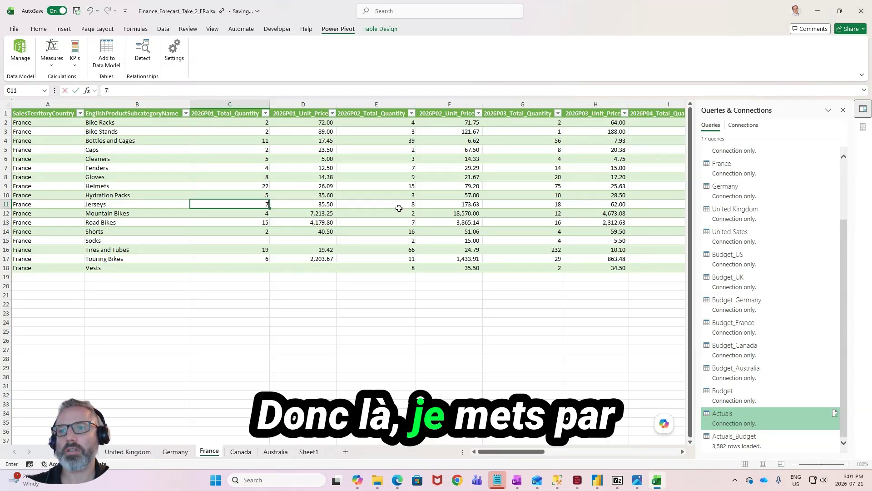
pyautogui.write('00')
pyautogui.press('Return')
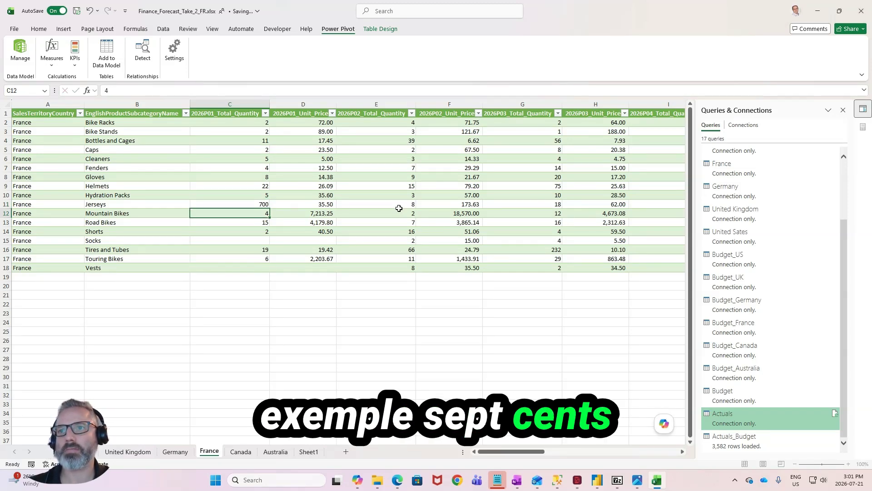
# - On the France sheet, copy the Jerseys quantity of 700 into the Total_Quantity columns from 2026P02 through 2026P12
pyautogui.hotkey('ctrl', 'c')
pyautogui.press('Right')
pyautogui.press('Right')
pyautogui.press('Right')
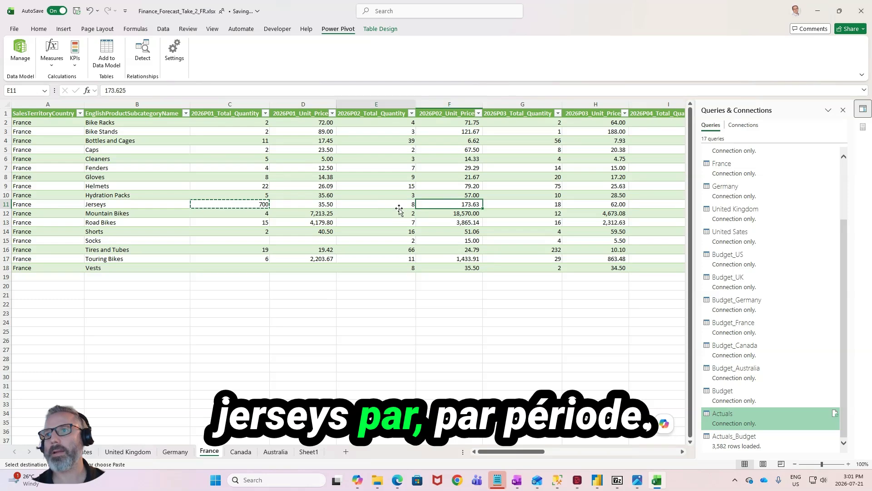
pyautogui.press('Left')
pyautogui.hotkey('ctrl', 'v')
pyautogui.press('Right')
pyautogui.hotkey('ctrl', 'v')
pyautogui.press('Right')
pyautogui.press('Right')
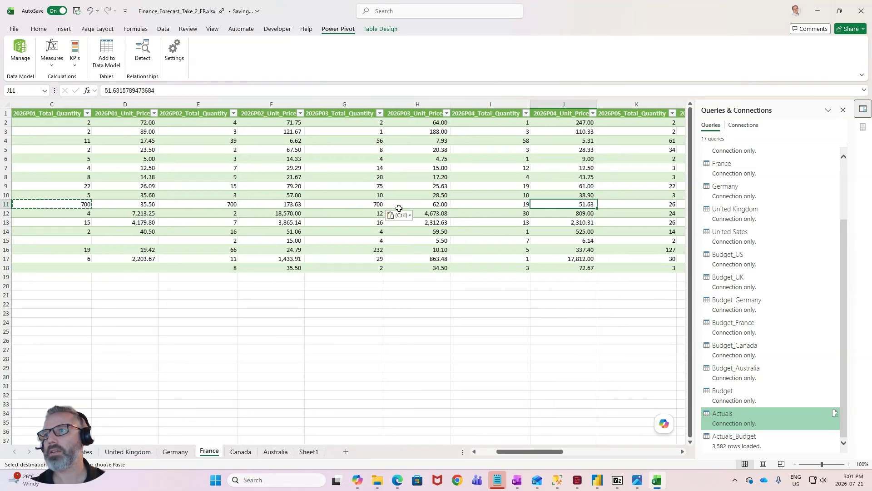
pyautogui.press('Left')
pyautogui.press('Right')
pyautogui.hotkey('ctrl', 'v')
pyautogui.press('Right')
pyautogui.press('Right')
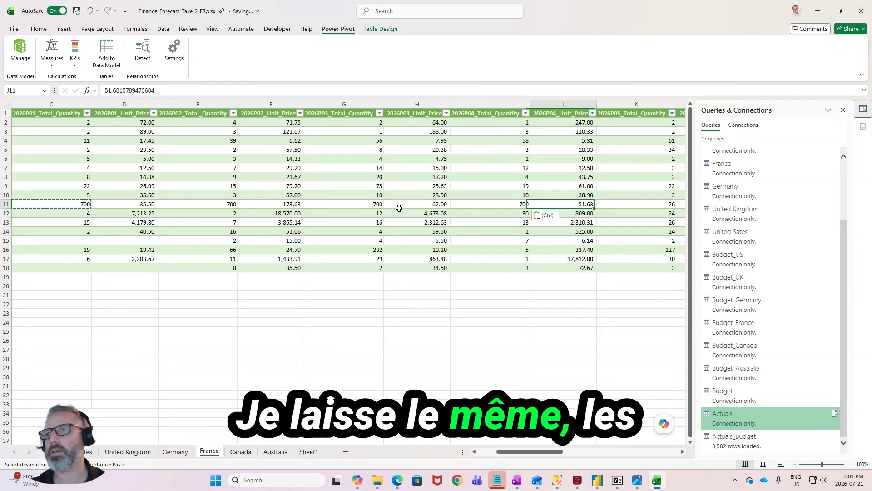
pyautogui.press('Right')
pyautogui.press('Right')
pyautogui.hotkey('ctrl', 'v')
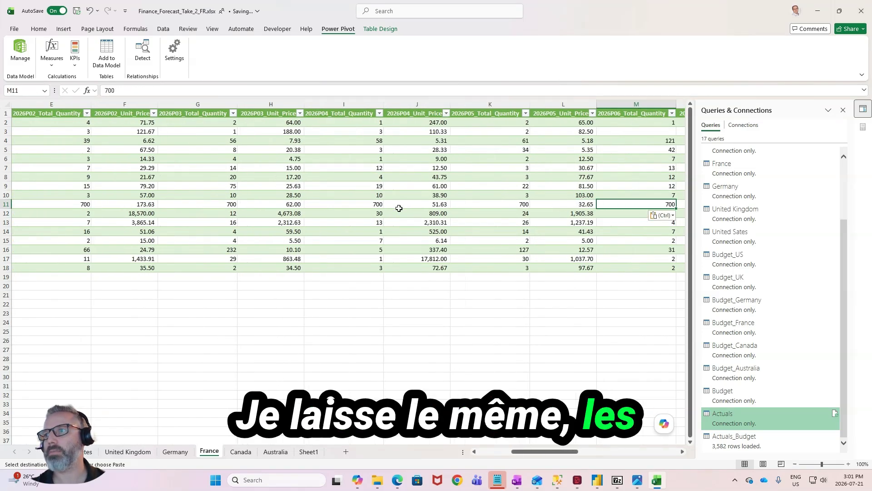
pyautogui.press('Right')
pyautogui.press('Right')
pyautogui.hotkey('ctrl', 'v')
pyautogui.press('Right')
pyautogui.press('Right')
pyautogui.hotkey('ctrl', 'v')
pyautogui.press('Right')
pyautogui.press('Right')
pyautogui.press('Right')
pyautogui.press('Right')
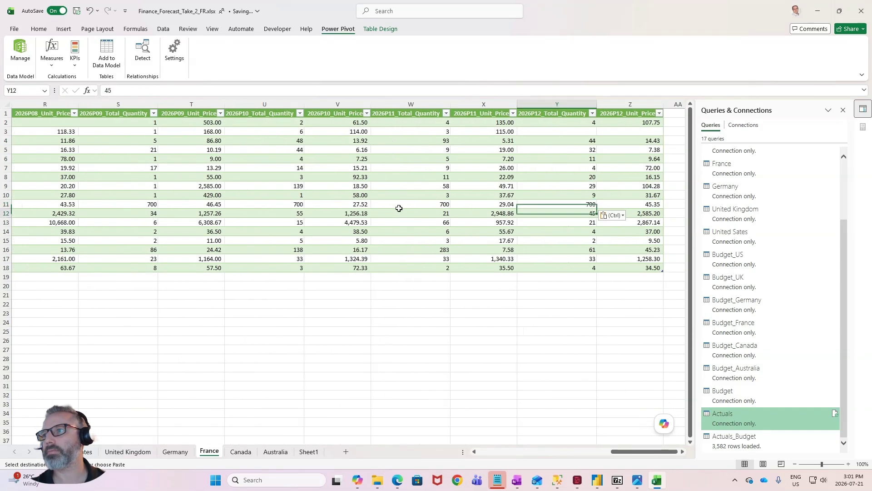
pyautogui.press('Down')
pyautogui.click(399, 390)
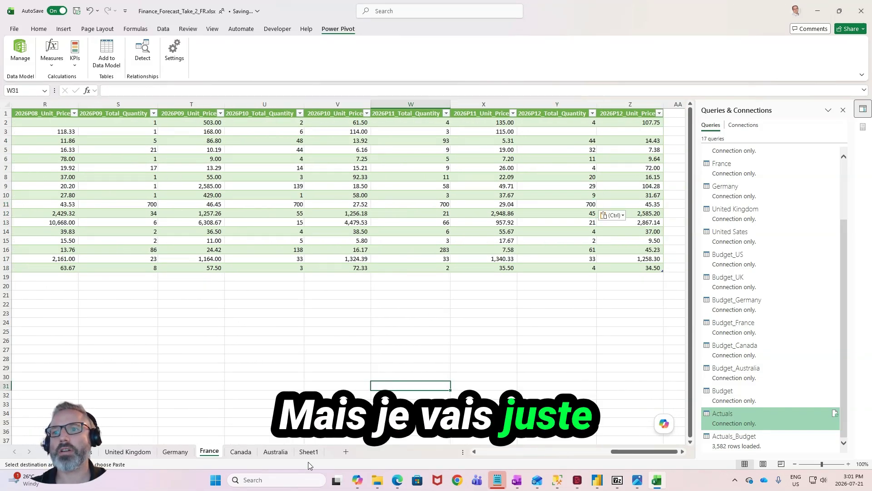
# - Review the 2026 budget sales by product subcategory and country in the PivotTable on Sheet1
pyautogui.click(300, 452)
pyautogui.click(93, 193)
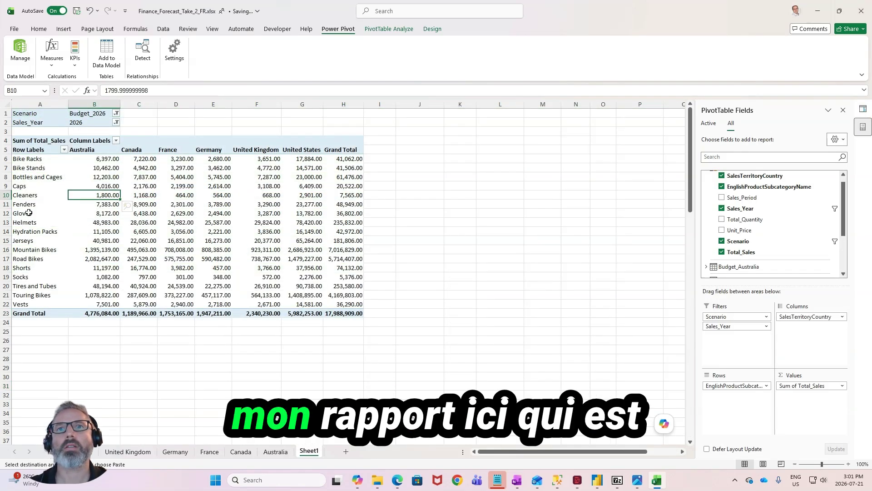
pyautogui.click(28, 234)
pyautogui.click(94, 231)
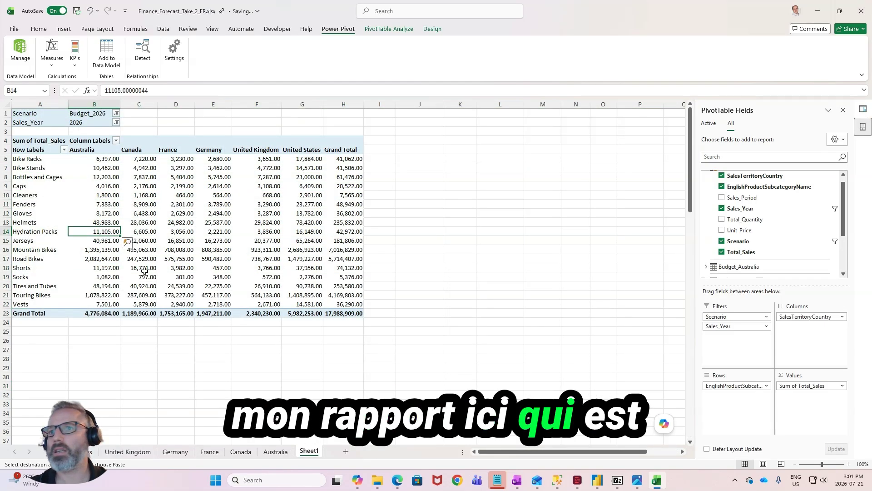
pyautogui.click(160, 271)
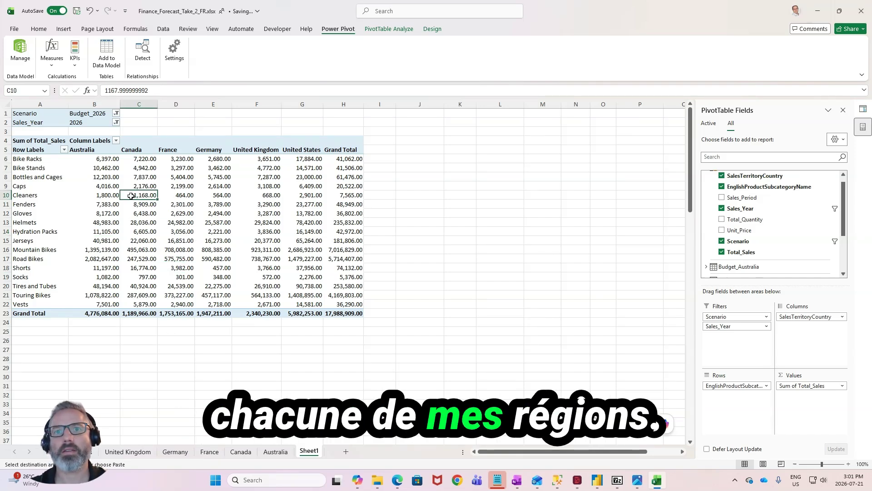
pyautogui.click(82, 226)
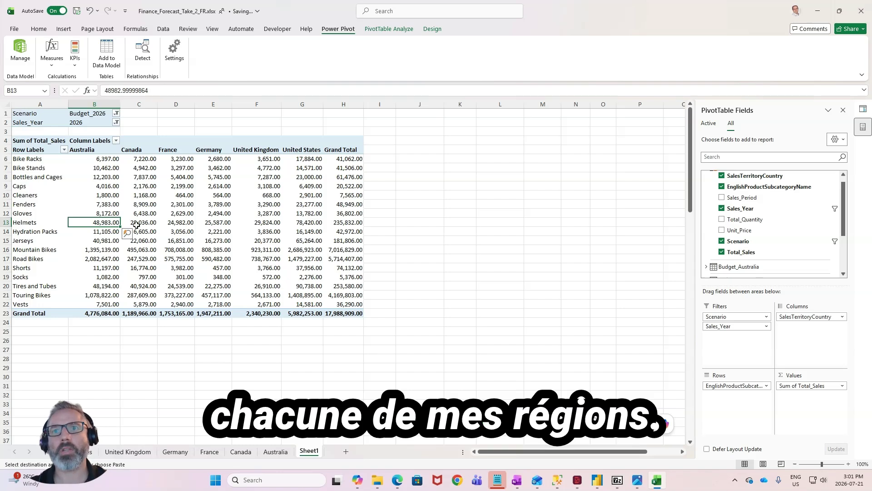
# - Locate the France sales value for Jerseys in the PivotTable and refresh the report
pyautogui.moveTo(173, 158); pyautogui.dragTo(177, 240)
pyautogui.click(35, 240)
pyautogui.click(172, 240)
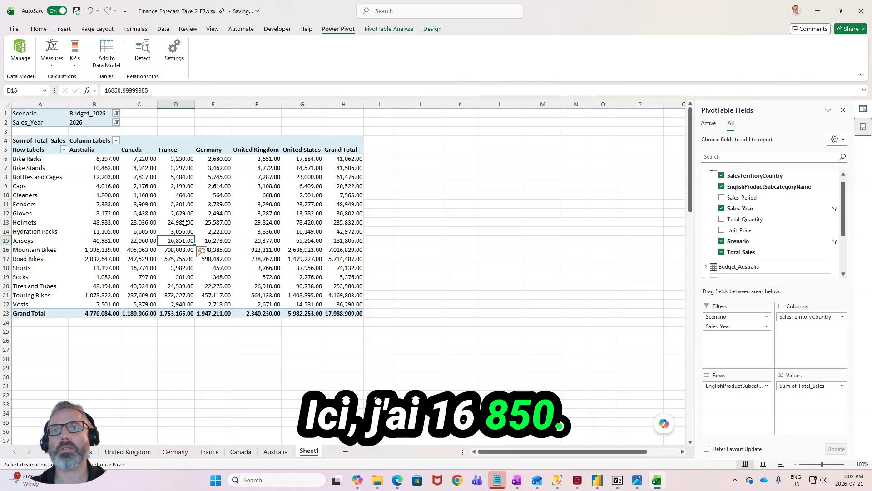
pyautogui.rightClick(175, 240)
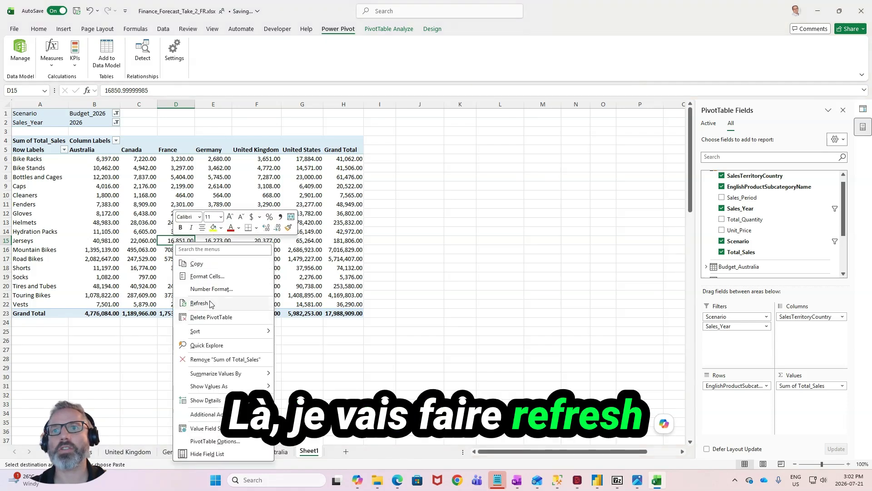
pyautogui.click(200, 303)
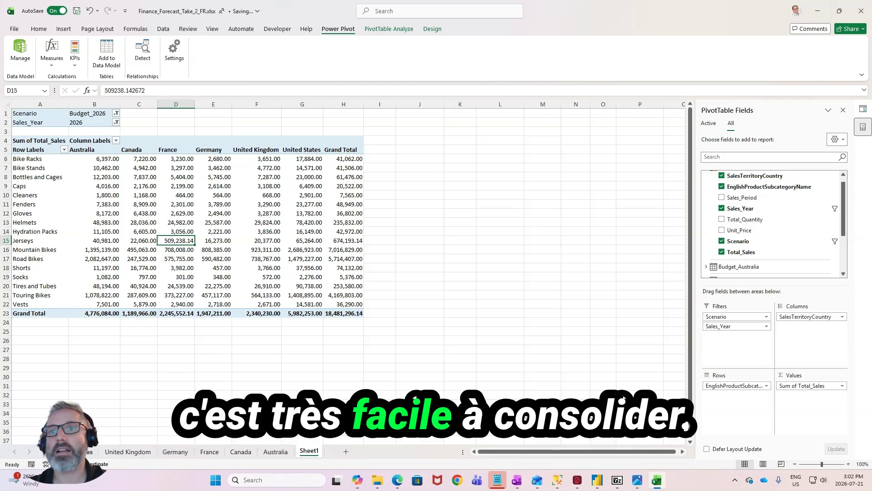
pyautogui.click(77, 451)
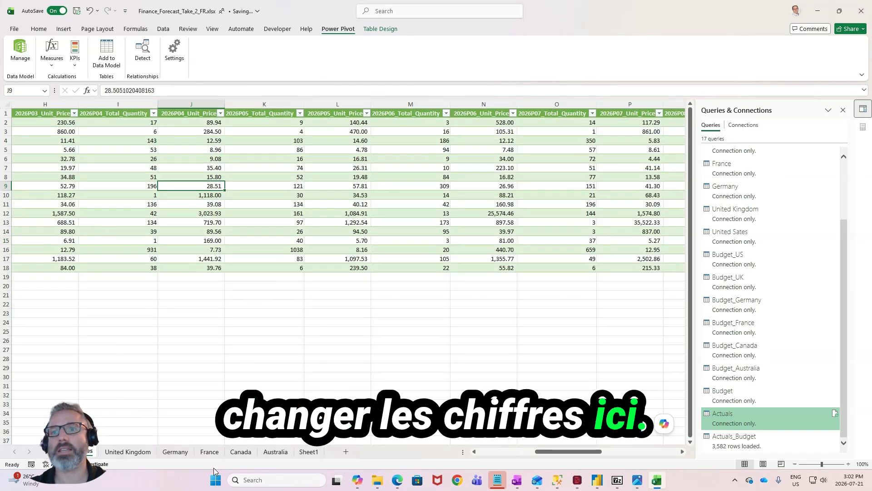
pyautogui.click(241, 451)
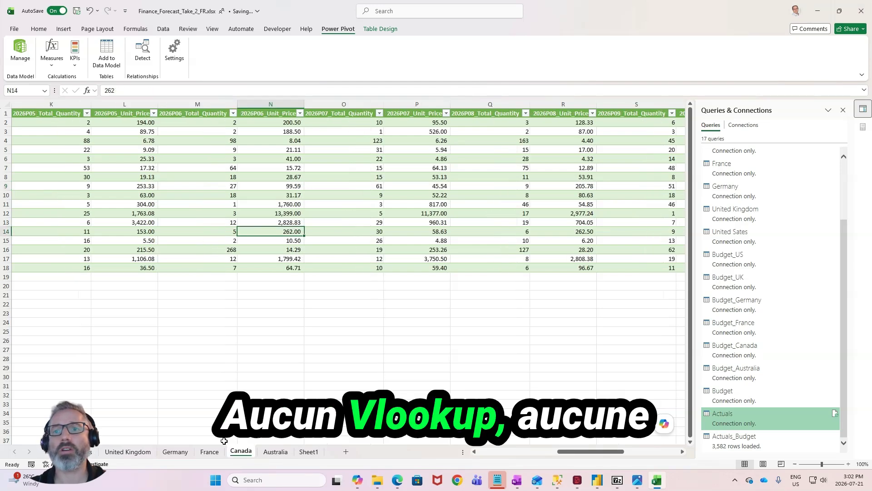
pyautogui.click(275, 452)
pyautogui.click(310, 451)
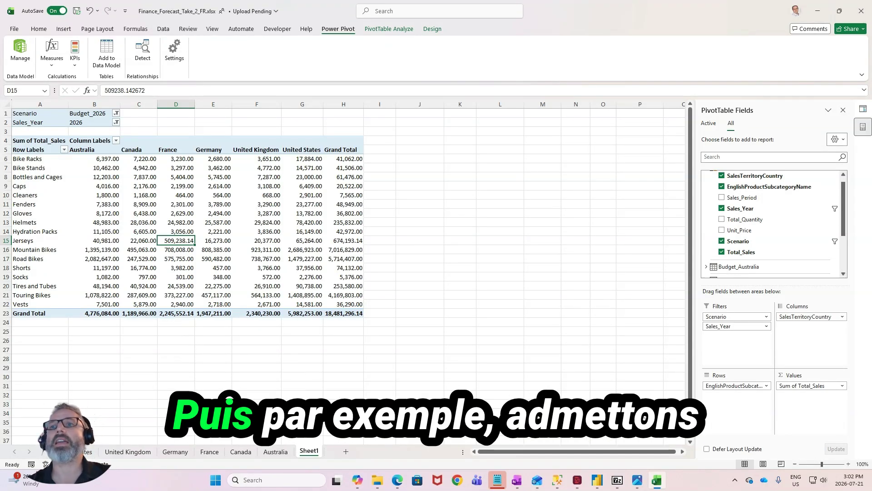
pyautogui.click(242, 453)
pyautogui.click(271, 451)
# - Create a copy of the France sheet before the United Sates sheet and name the copy Spain
pyautogui.click(208, 452)
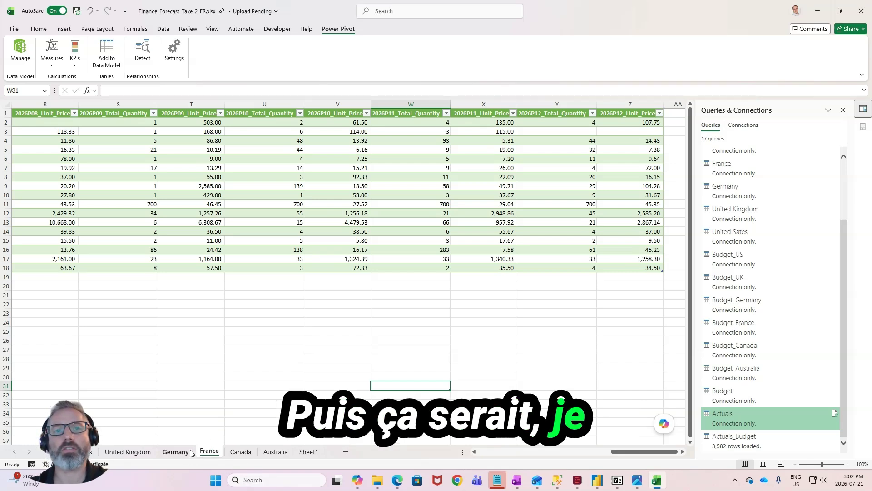
pyautogui.rightClick(215, 451)
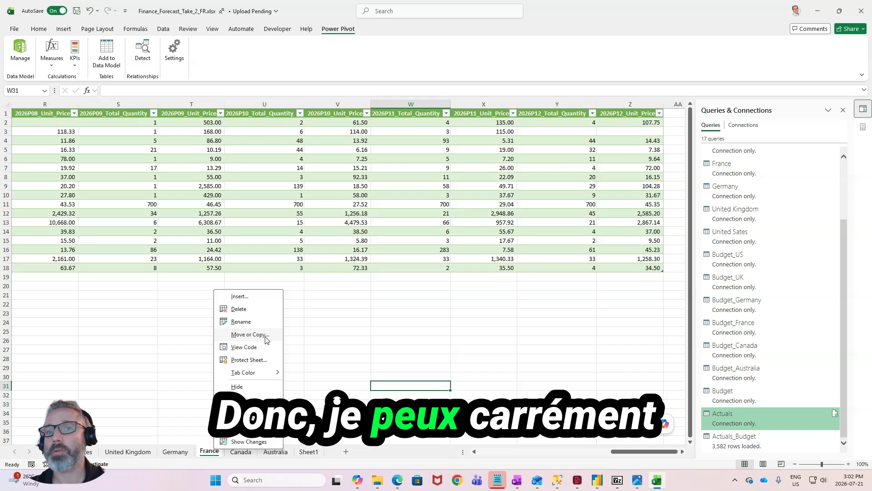
pyautogui.click(250, 334)
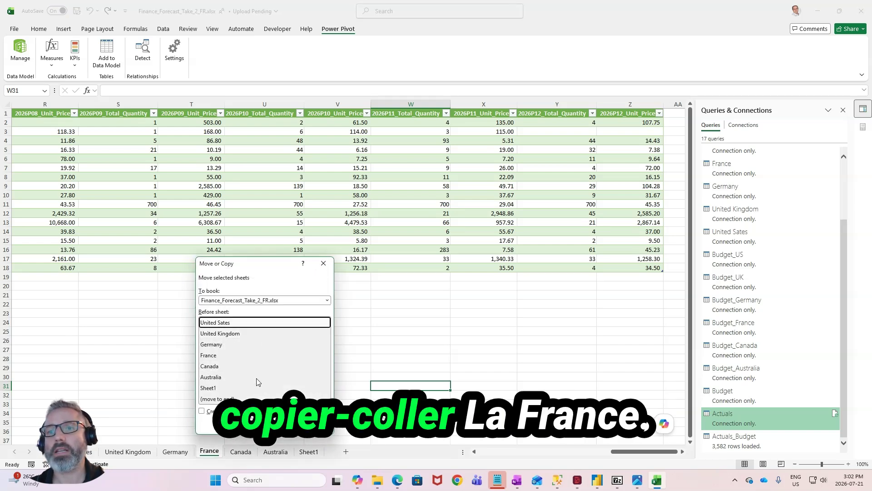
pyautogui.click(222, 411)
pyautogui.click(278, 424)
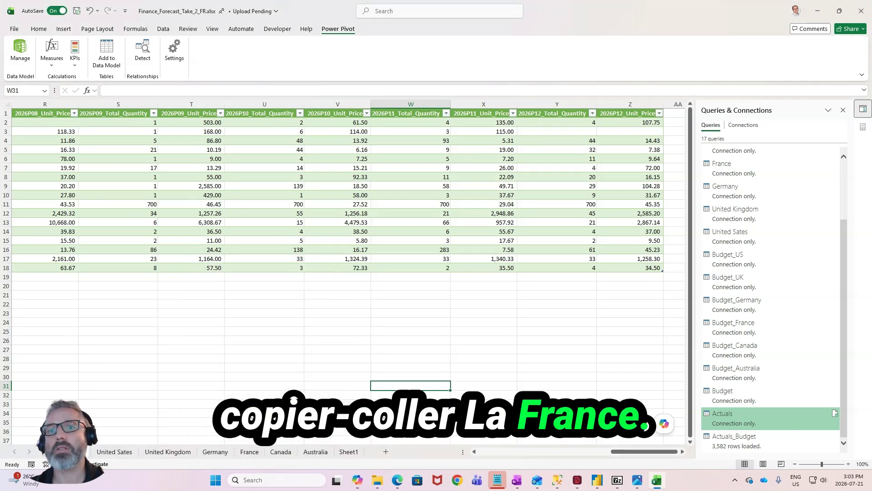
pyautogui.doubleClick(75, 452)
pyautogui.write('Spa')
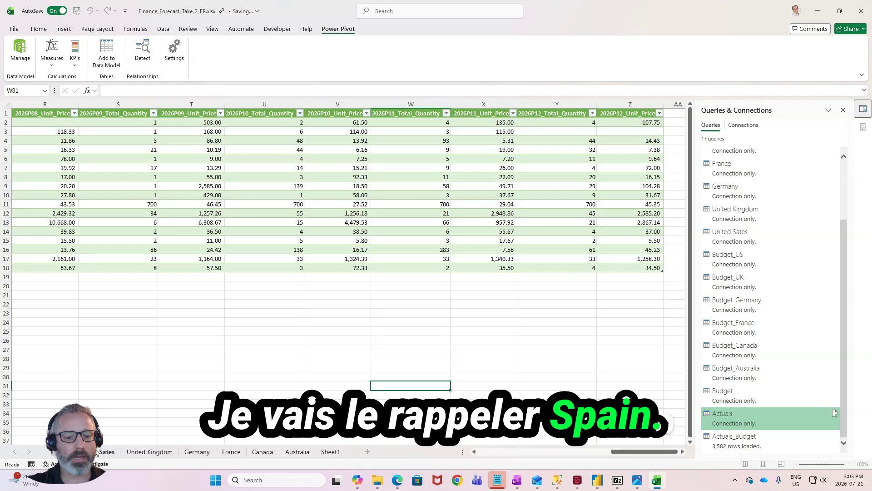
pyautogui.press('Return')
# - On the Spain sheet, change SalesTerritoryCountry to Spain in every row of the table
pyautogui.moveTo(645, 452); pyautogui.dragTo(449, 455)
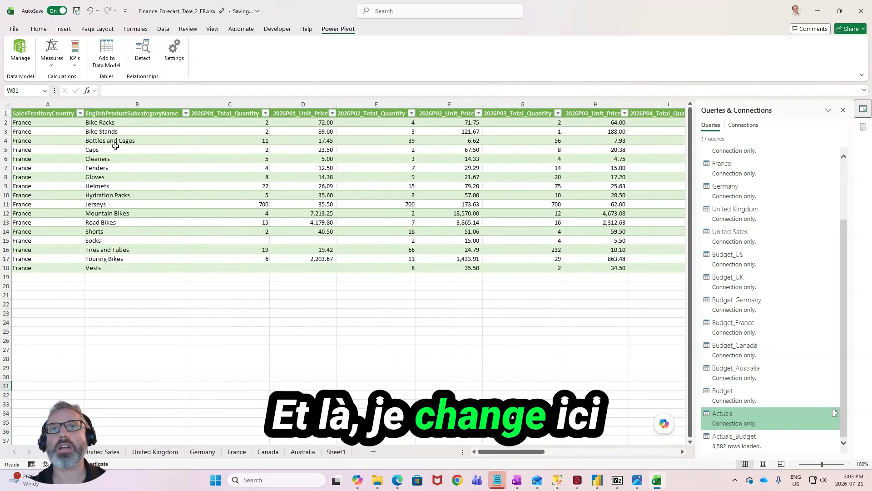
pyautogui.click(61, 129)
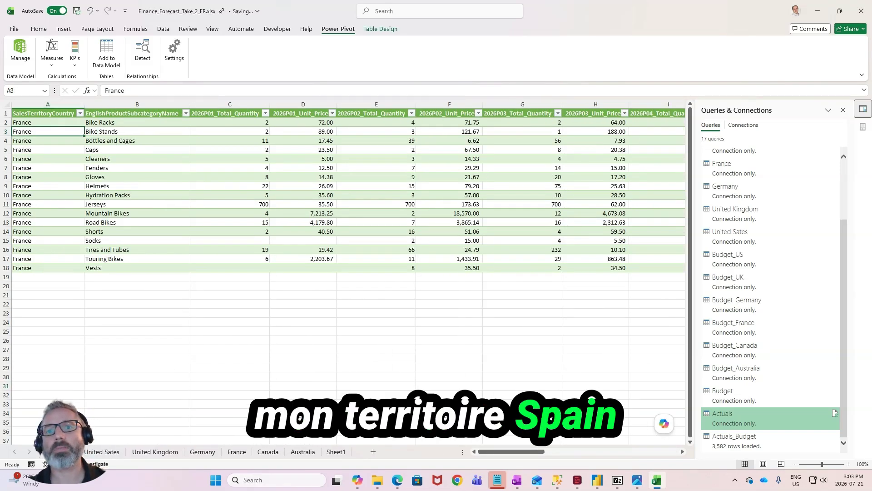
pyautogui.hotkey('ctrl', 'shift', 'Down')
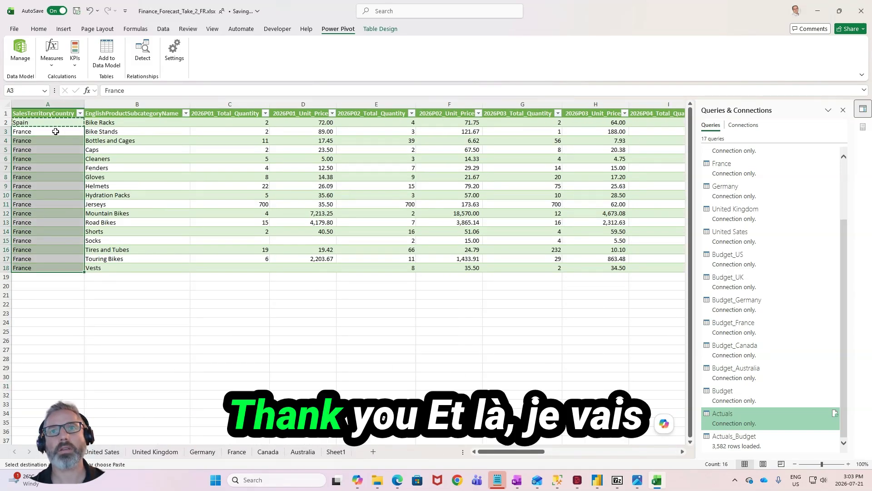
pyautogui.rightClick(56, 131)
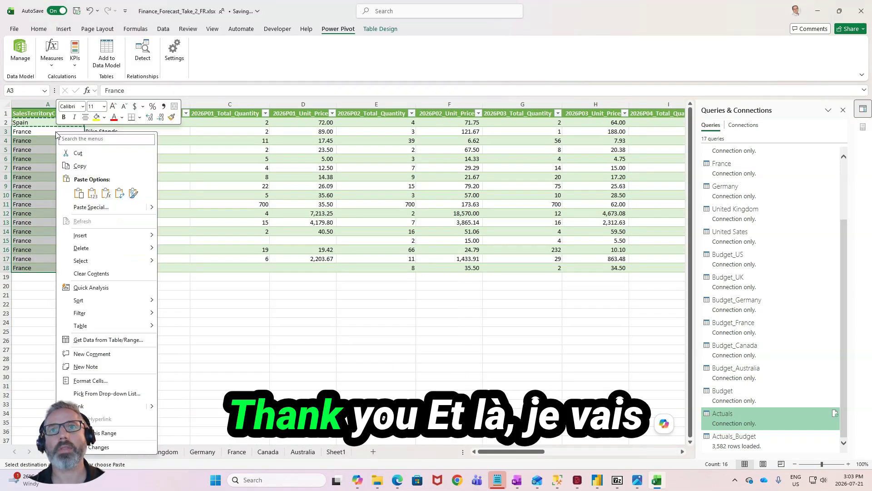
pyautogui.click(79, 193)
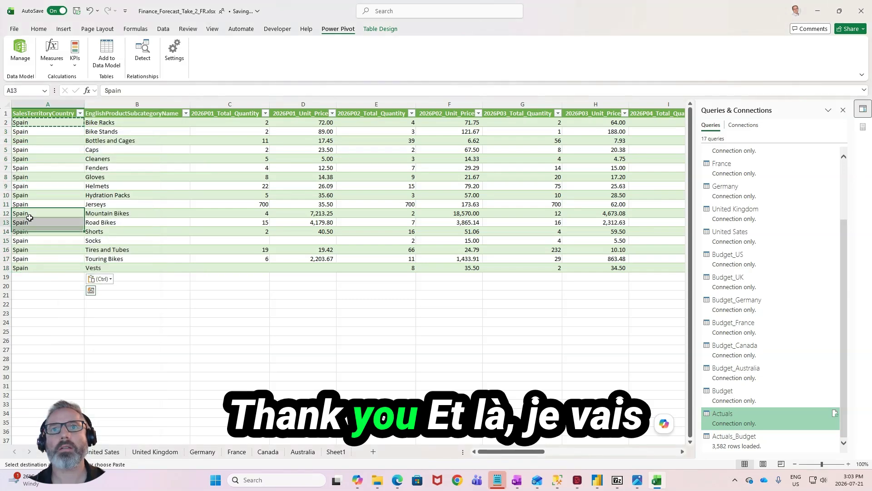
pyautogui.click(107, 213)
# - Create a Power Query query from the Spain sheet's table using From Table/Range
pyautogui.click(43, 142)
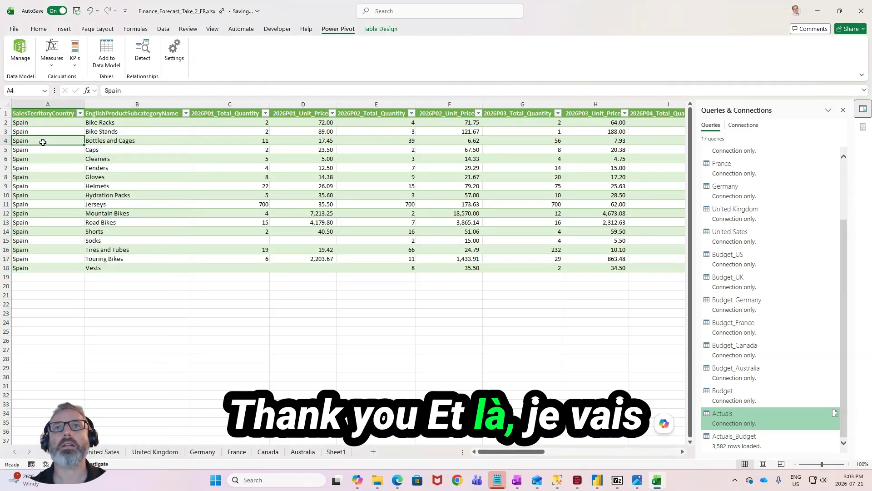
pyautogui.click(164, 30)
pyautogui.click(18, 58)
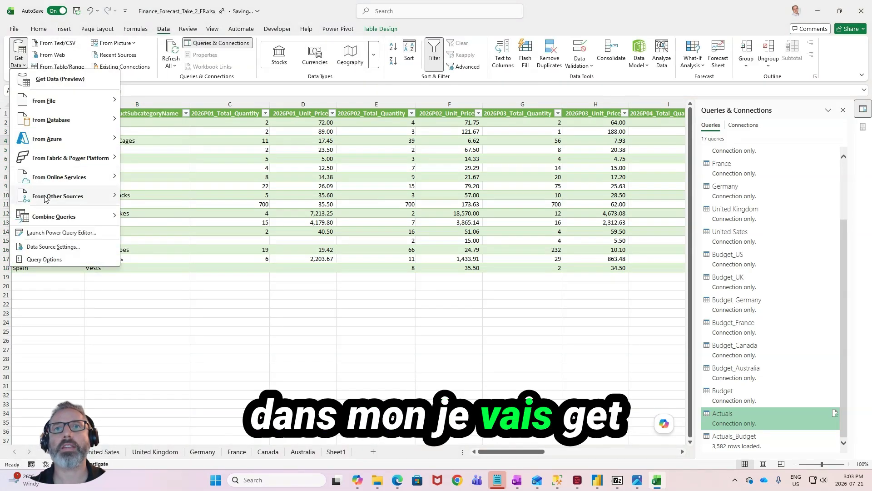
pyautogui.moveTo(91, 196)
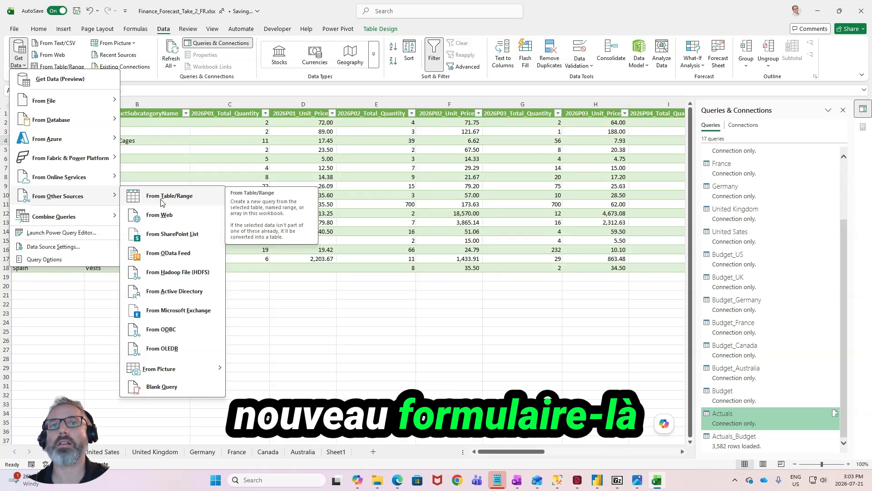
pyautogui.click(173, 198)
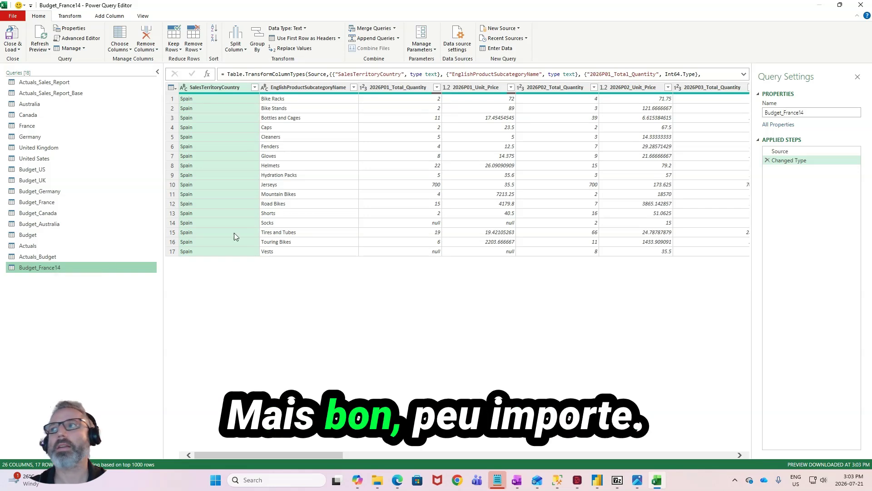
# - Rename the new query containing the Spain rows to Budget_Spain
pyautogui.doubleClick(66, 267)
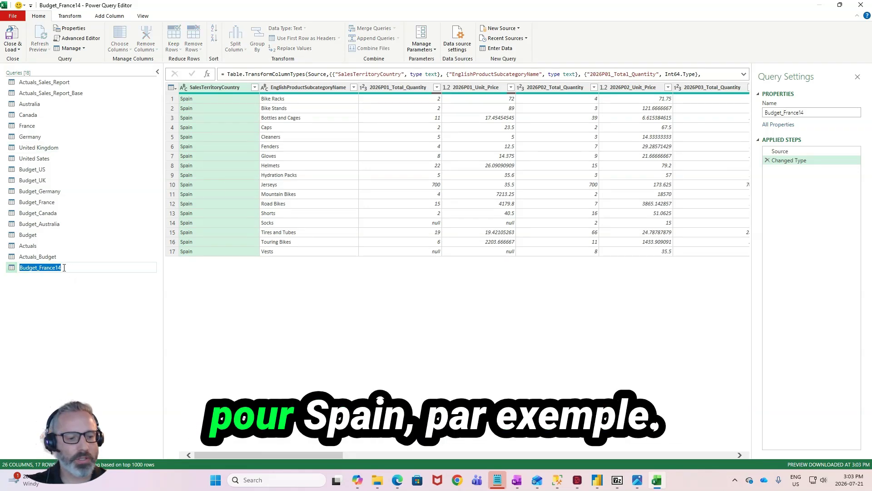
pyautogui.write('Spain')
pyautogui.press('Return')
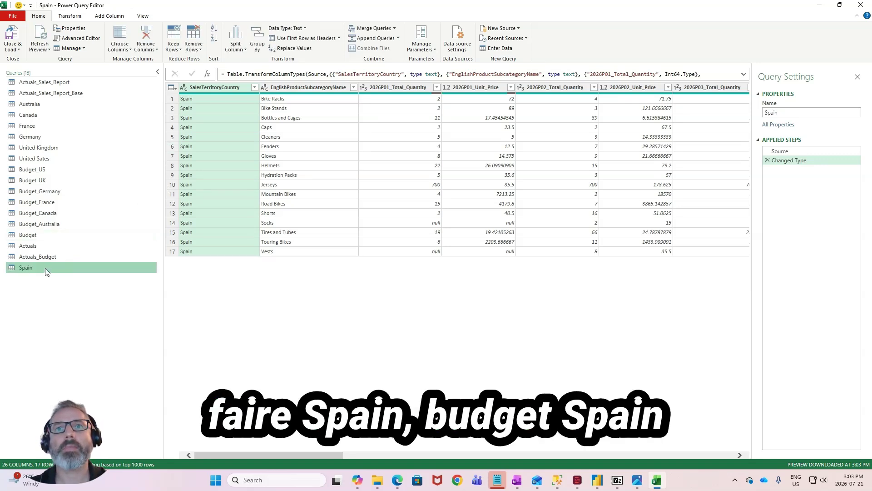
pyautogui.doubleClick(45, 268)
pyautogui.press('Home')
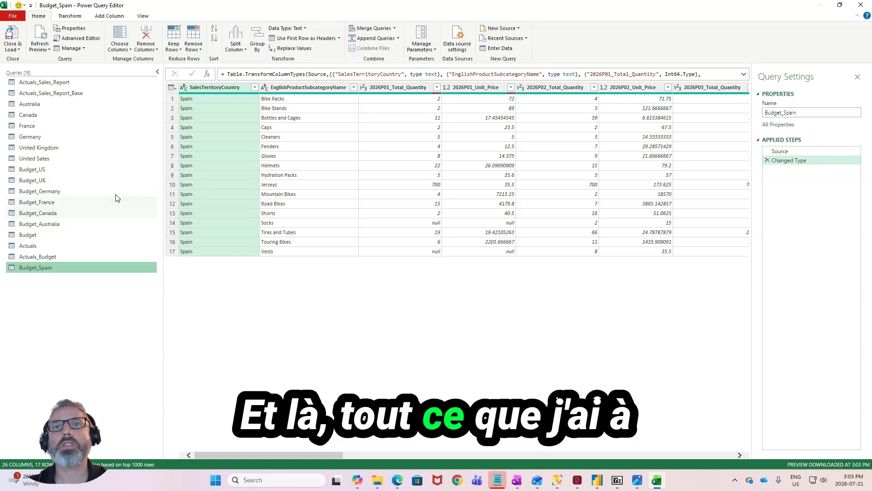
# - Add Budget_Spain to the tables appended in the Source step of the Budget query
pyautogui.click(74, 234)
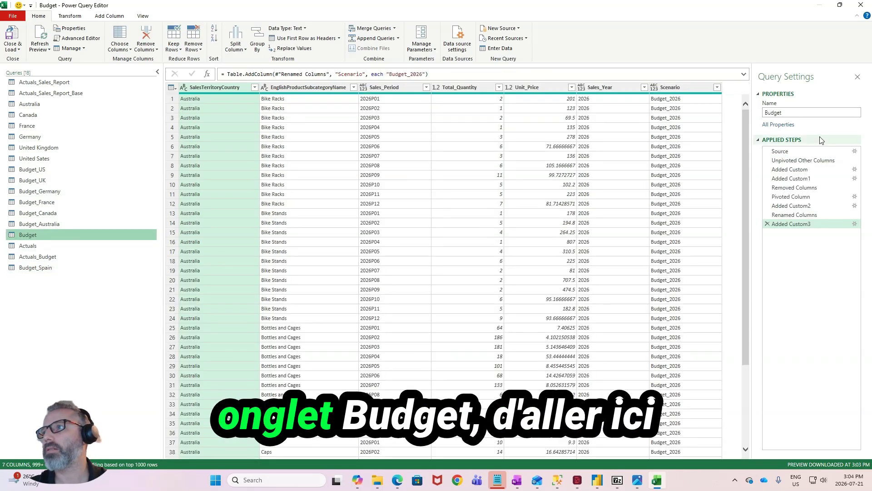
pyautogui.click(813, 151)
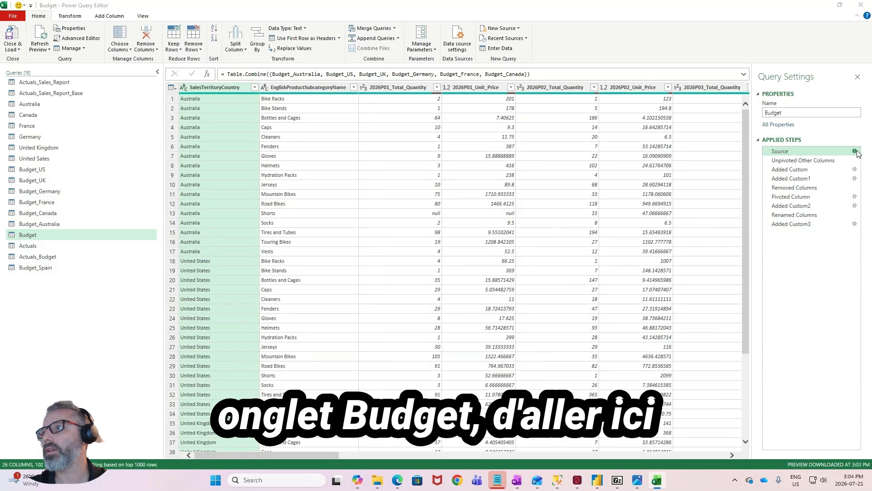
pyautogui.click(855, 152)
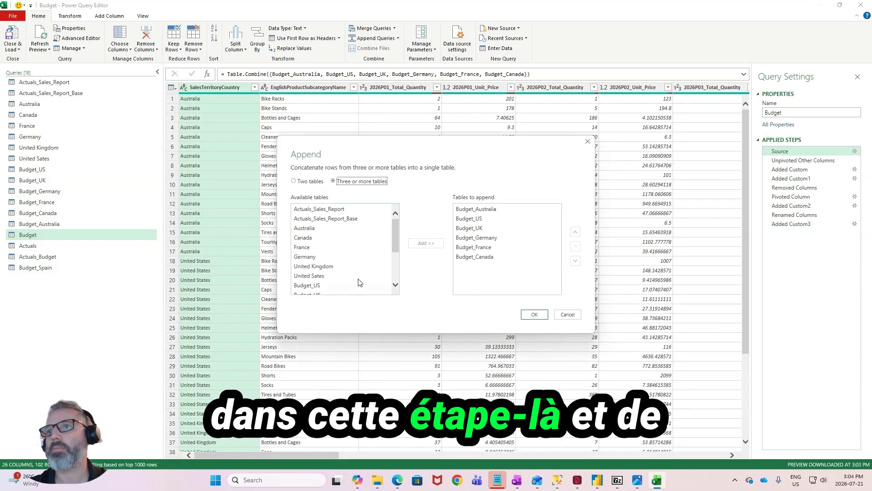
pyautogui.moveTo(393, 242); pyautogui.dragTo(392, 293)
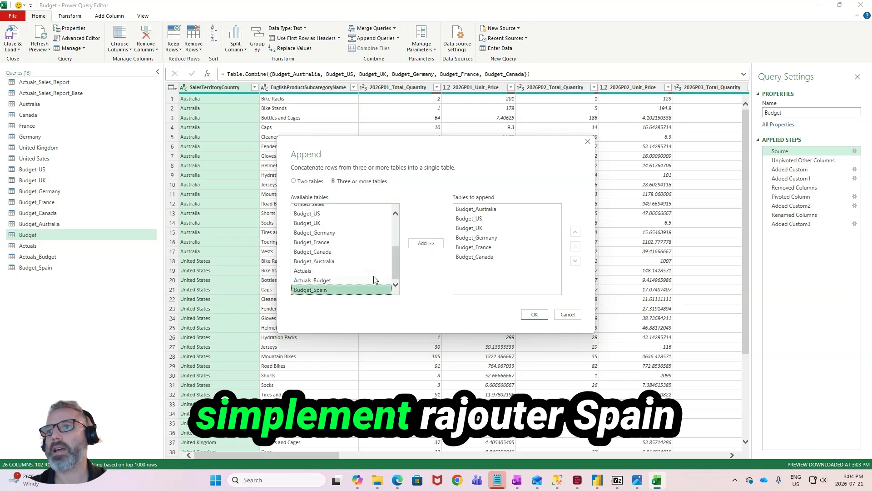
pyautogui.click(422, 244)
pyautogui.click(537, 314)
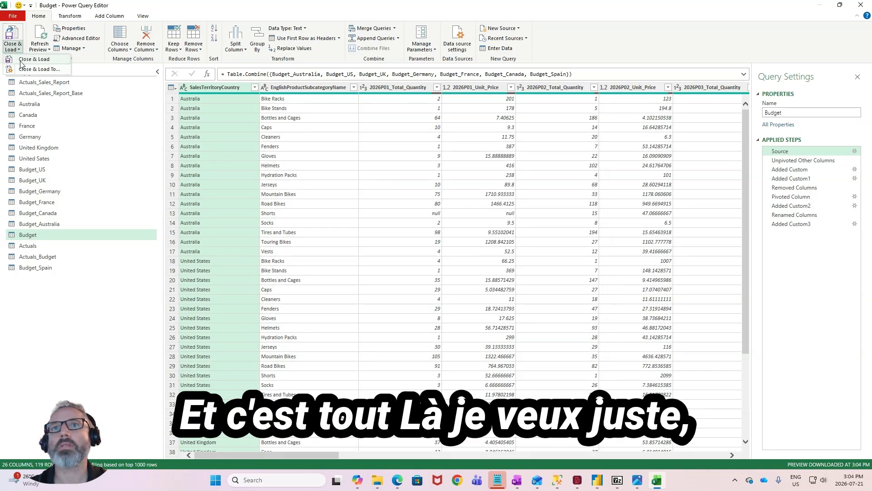
# - Close Power Query and load the new Spain query as Only Create Connection
pyautogui.click(39, 69)
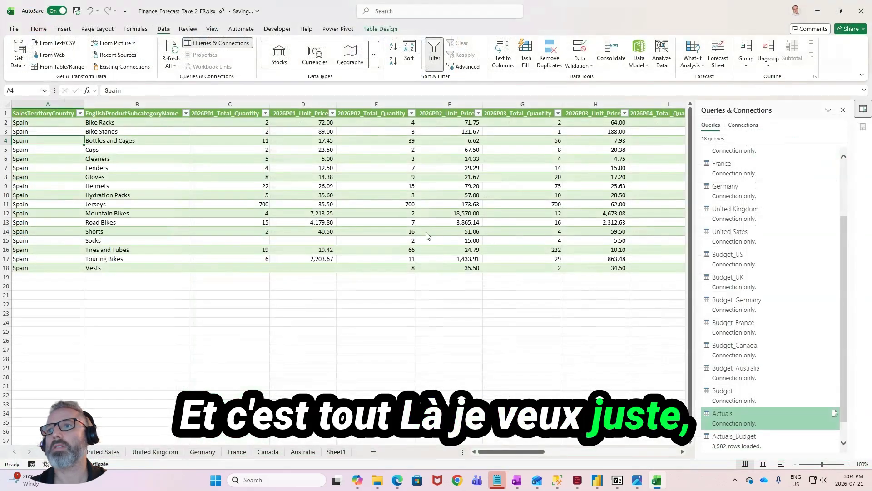
pyautogui.click(554, 178)
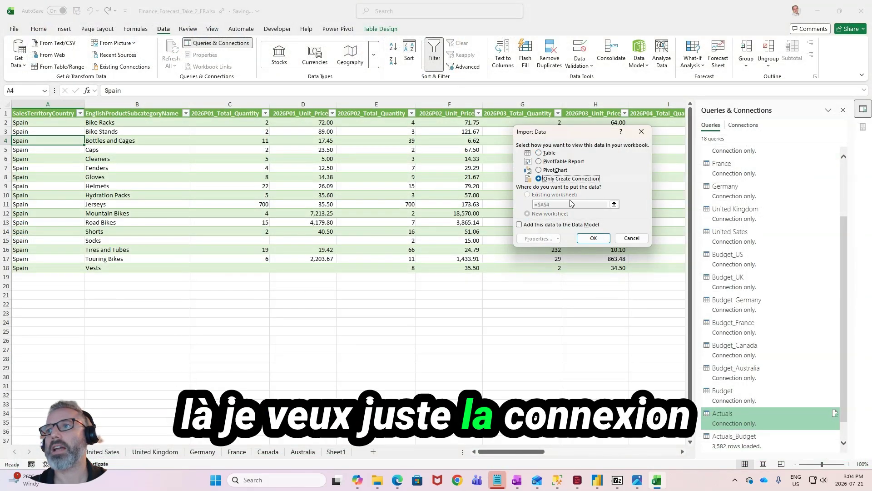
pyautogui.click(591, 238)
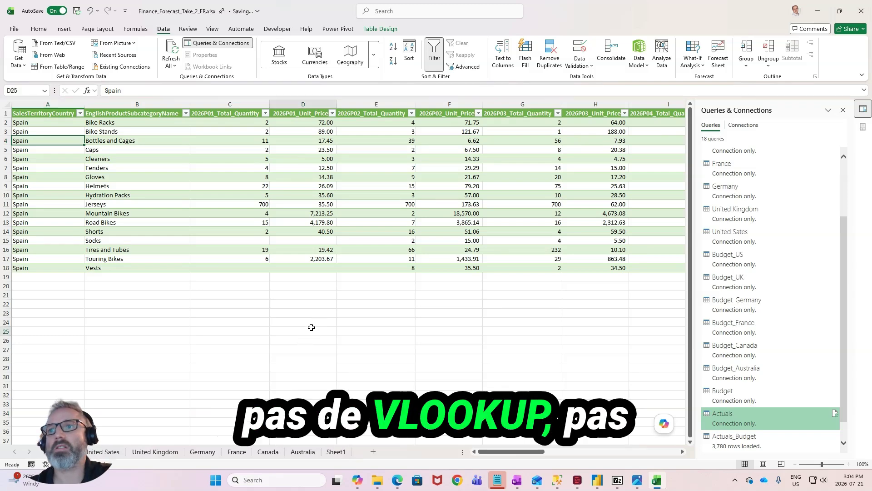
# - Examine the Spain column and the overall grand total in the PivotTable on Sheet1
pyautogui.click(311, 328)
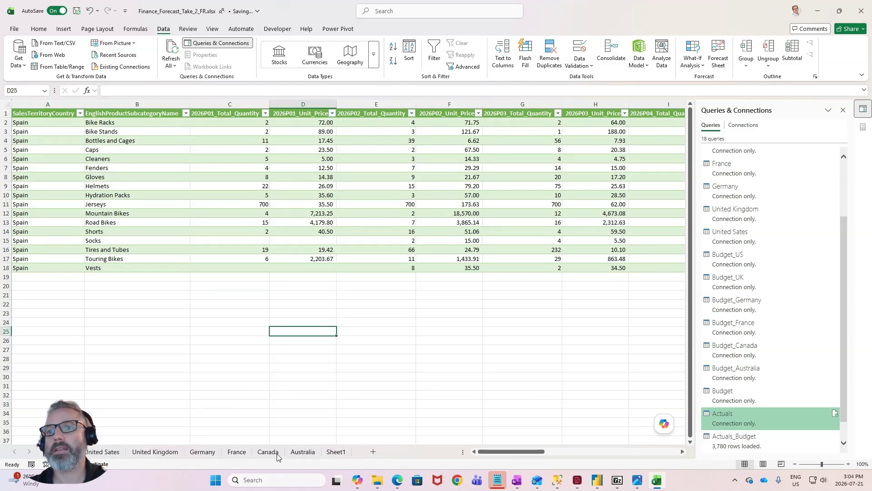
pyautogui.click(336, 452)
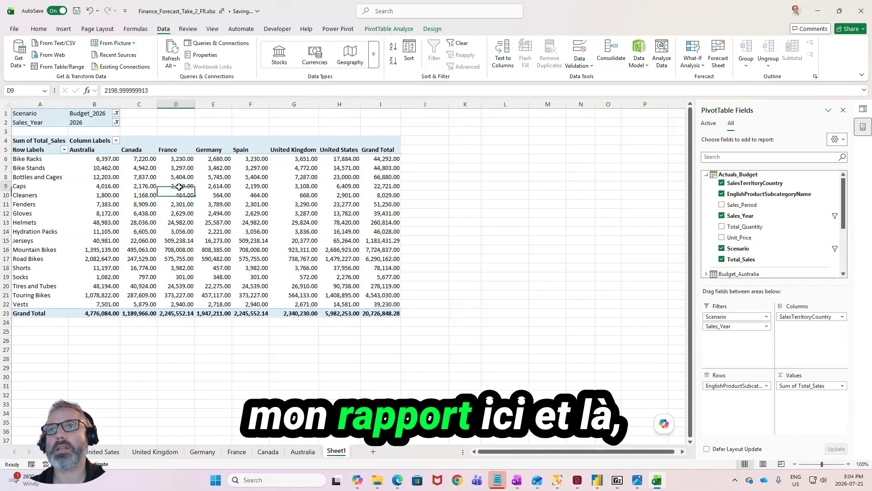
pyautogui.moveTo(250, 159); pyautogui.dragTo(253, 294)
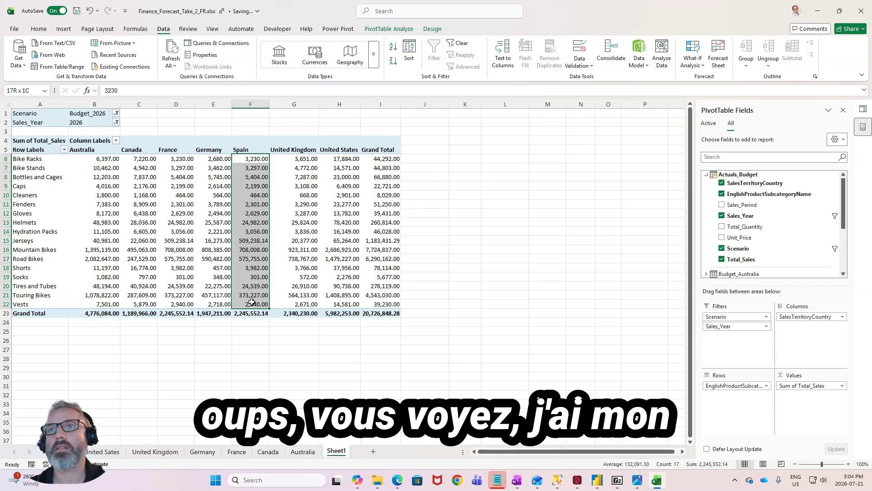
pyautogui.click(385, 313)
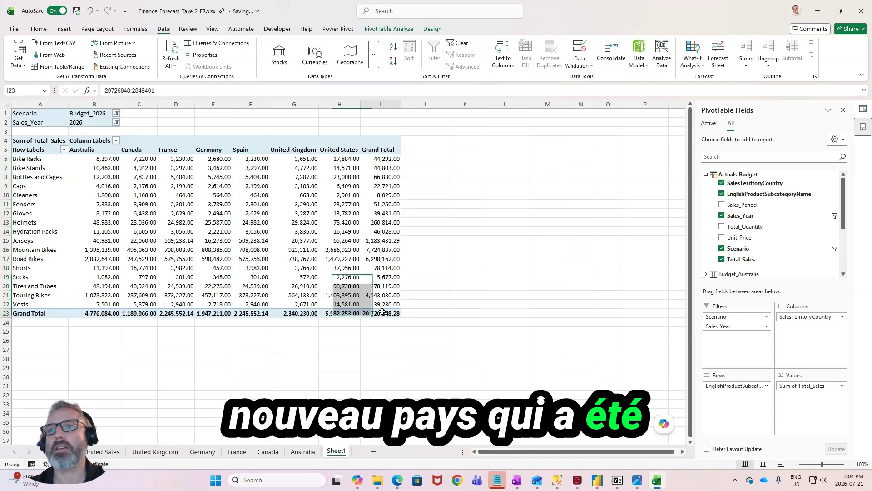